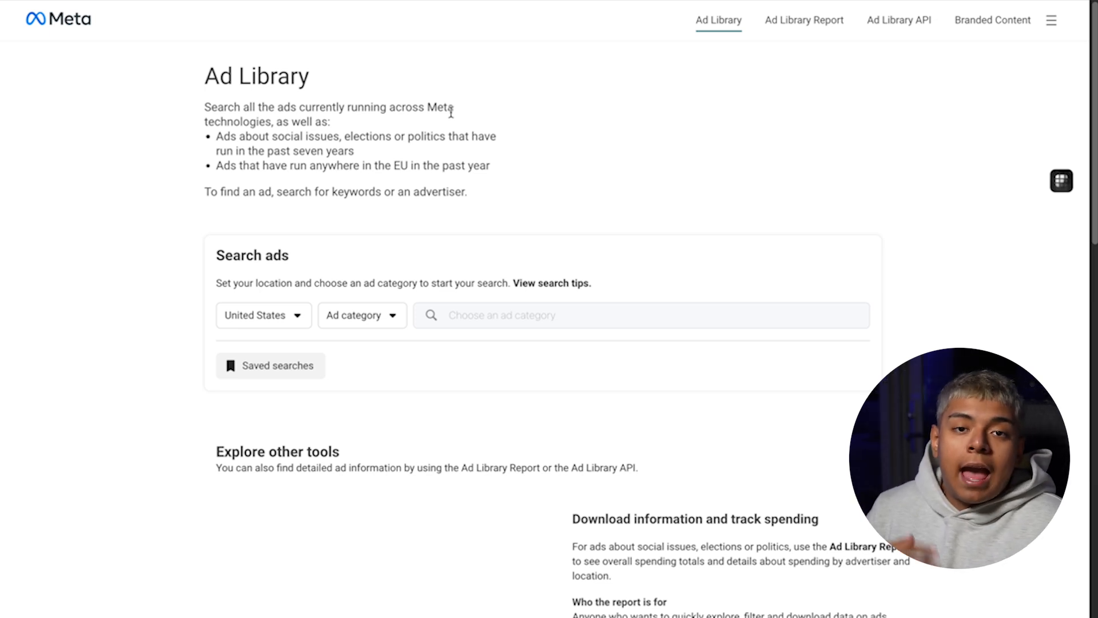
Set the ad category to All ads for United States and open the ads of the advertiser Detailers Of Naples
left_click(391, 317)
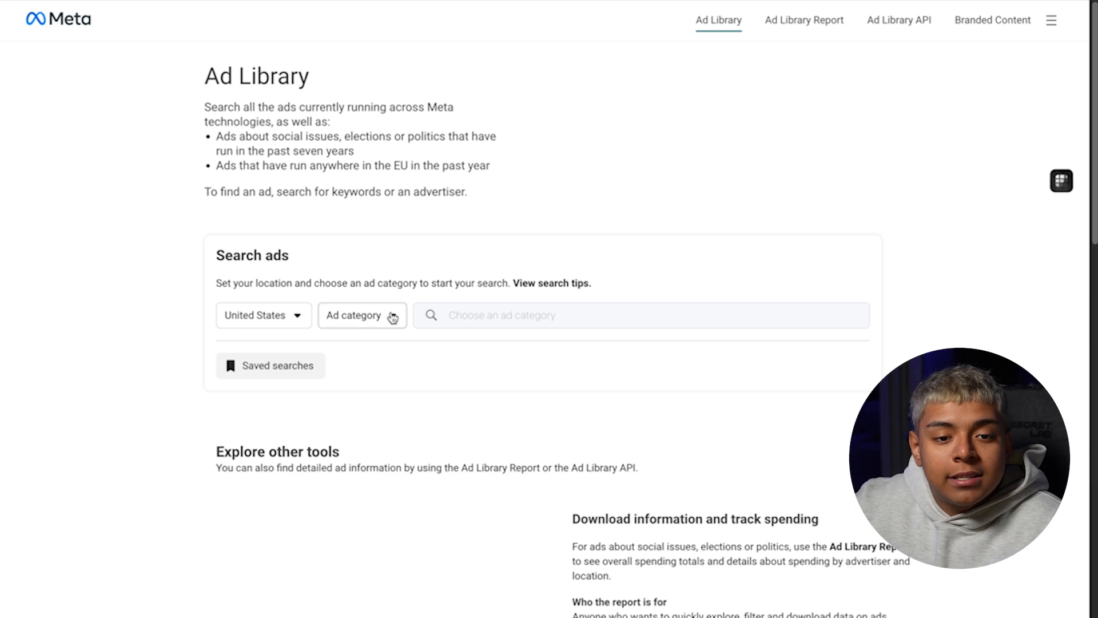
left_click(399, 382)
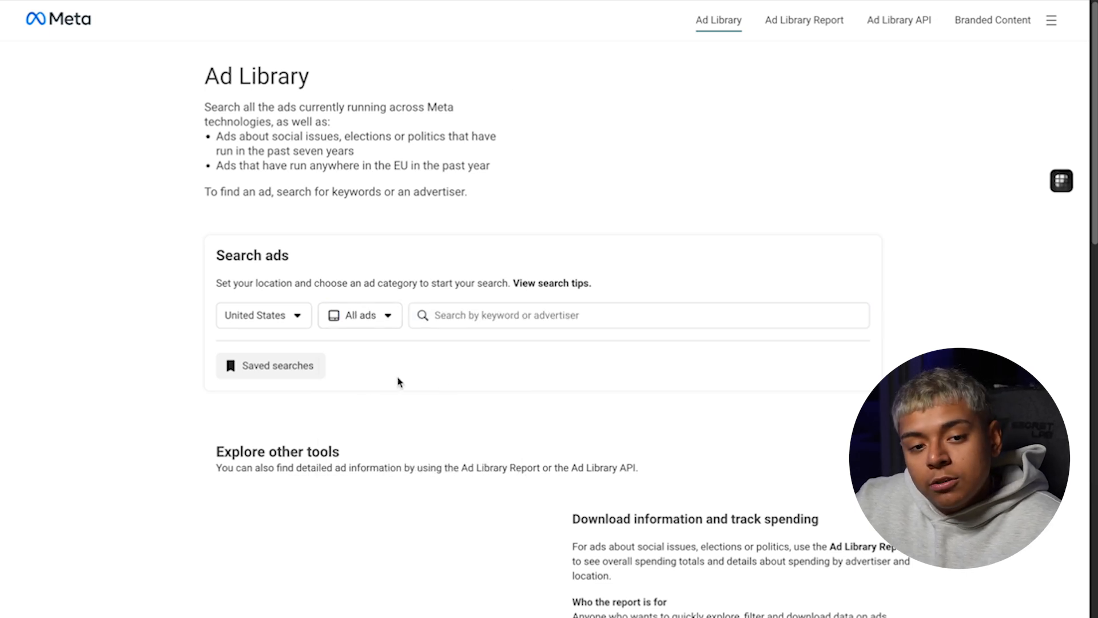
left_click(483, 324)
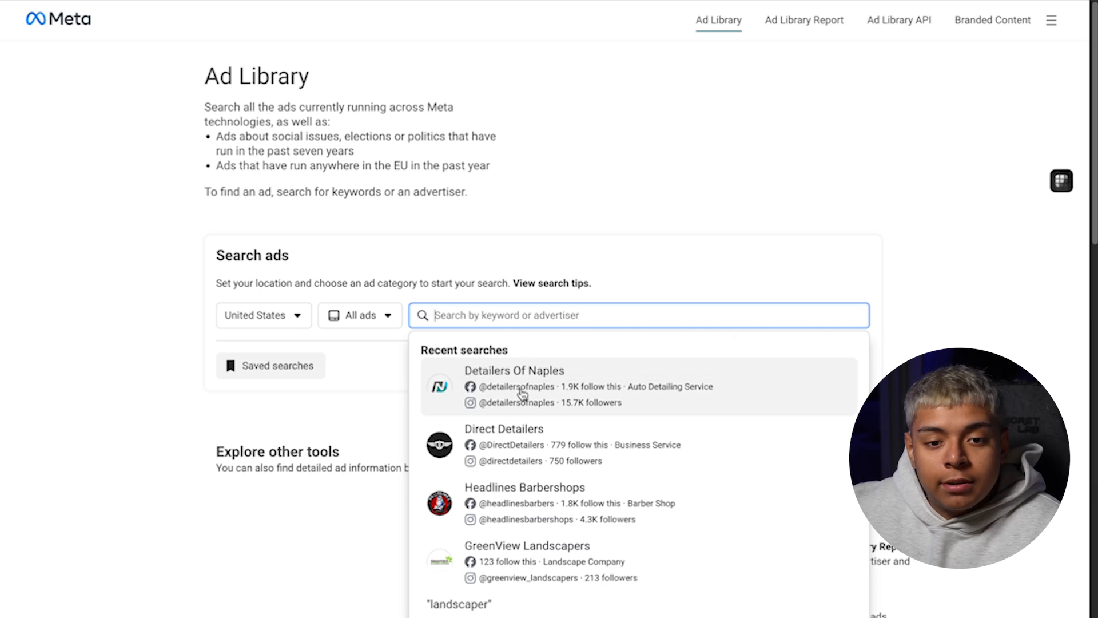
left_click(527, 390)
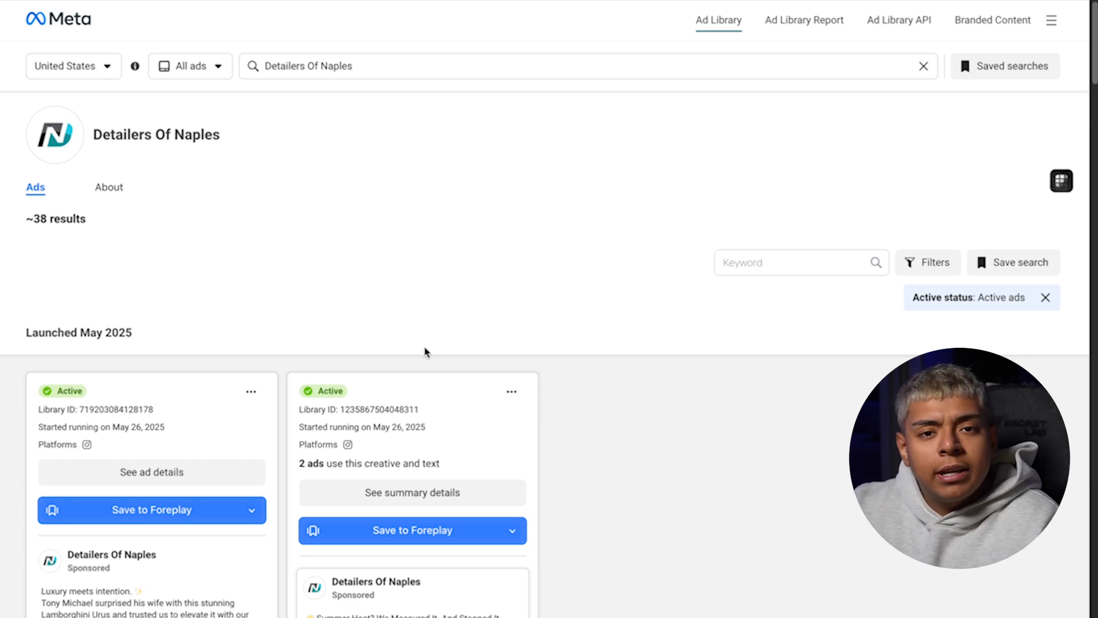
Look through the Detailers Of Naples active ads, checking launch dates, ad copy and creatives back to February 2025
scroll(425, 351, "down", 15)
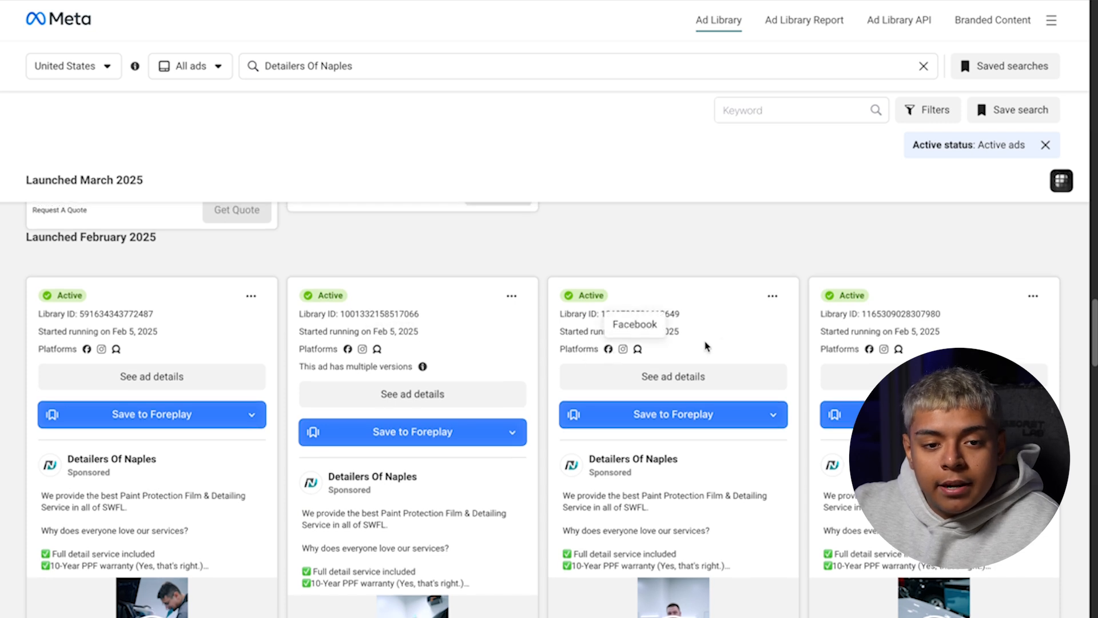
scroll(422, 338, "down", 10)
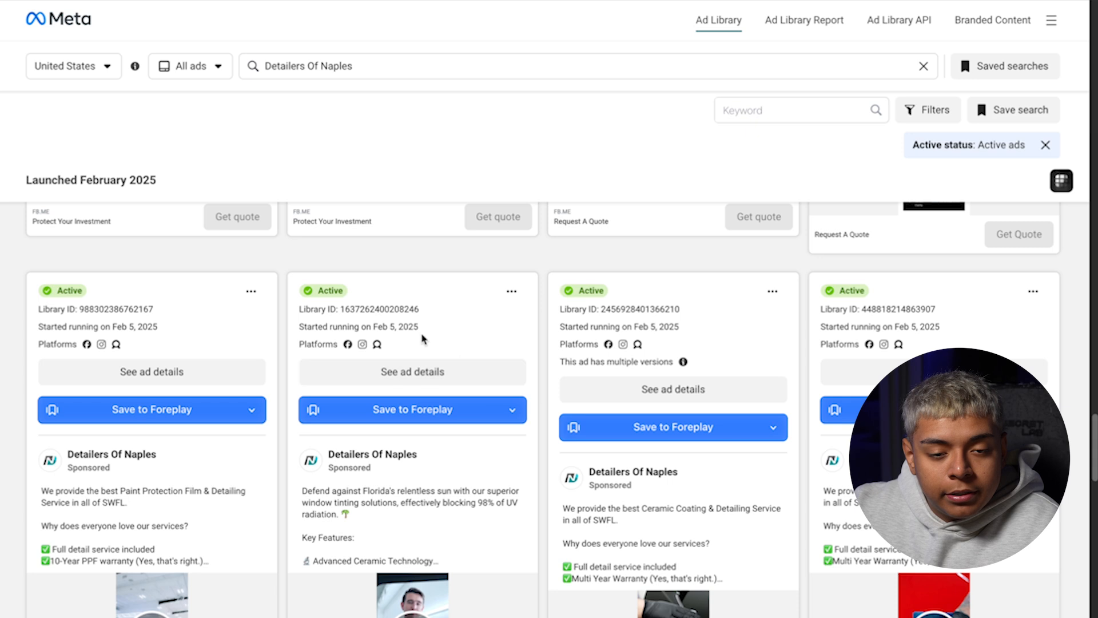
scroll(422, 339, "down", 10)
scroll(419, 372, "down", 5)
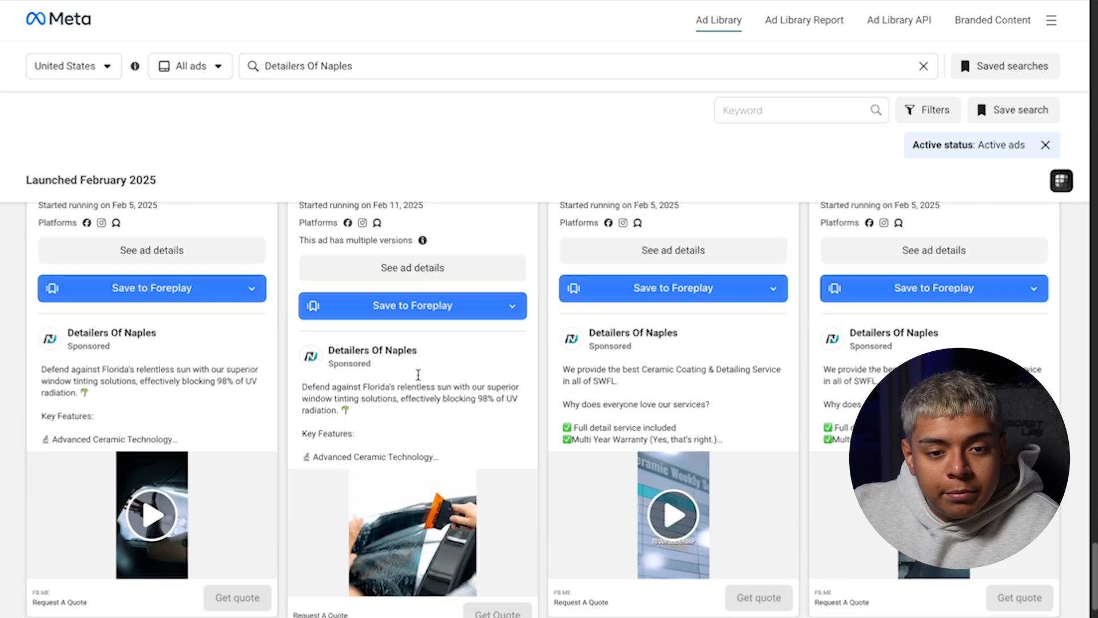
scroll(414, 398, "up", 5)
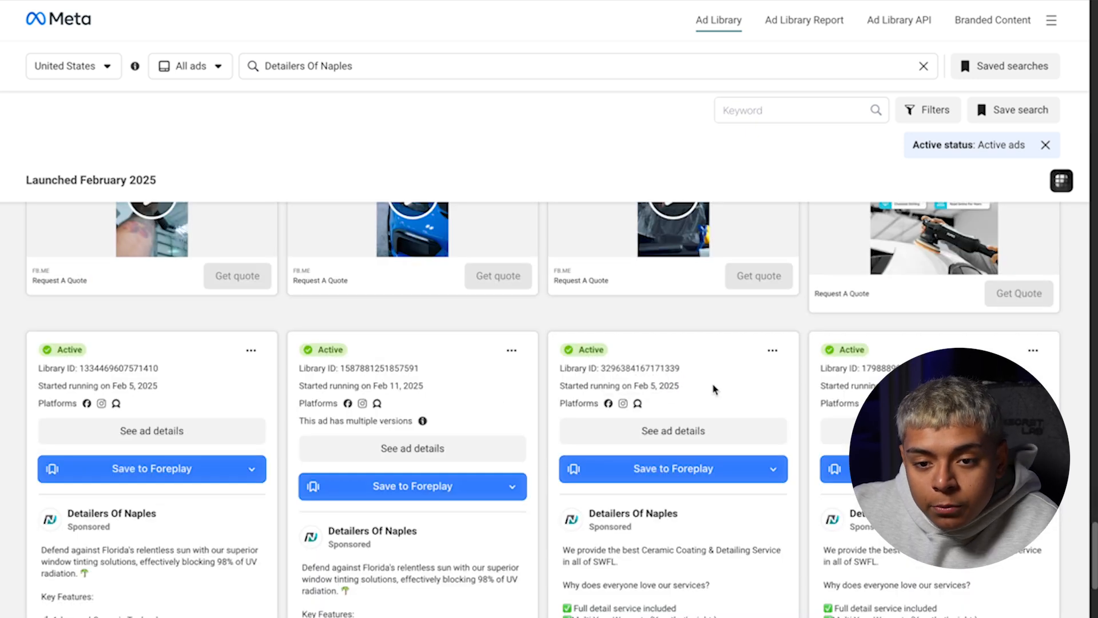
scroll(715, 390, "down", 3)
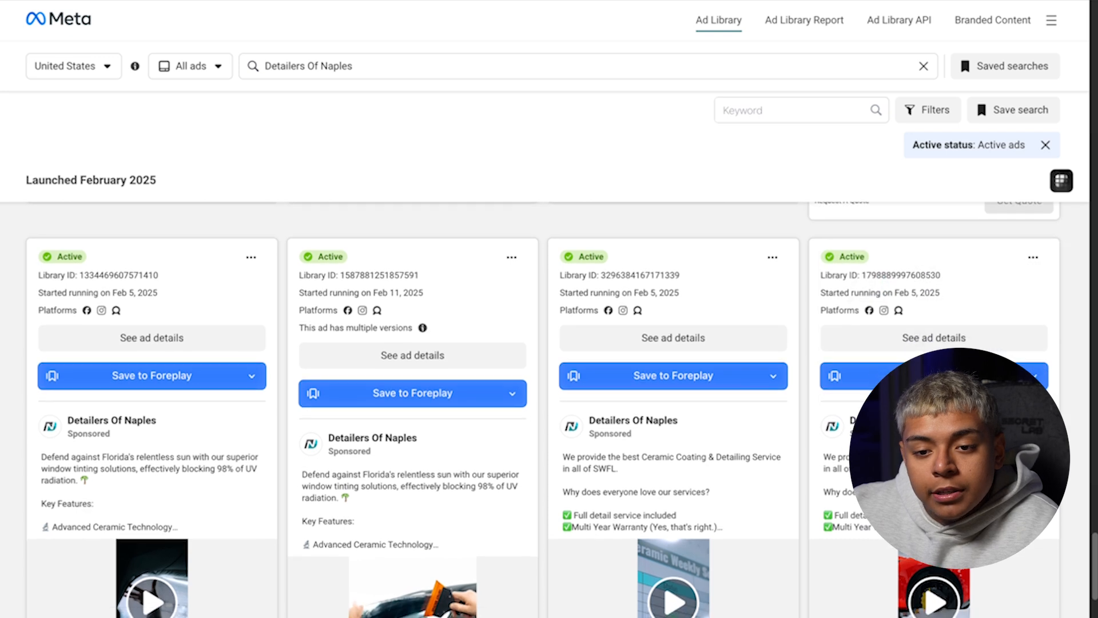
scroll(675, 436, "down", 4)
scroll(679, 372, "down", 4)
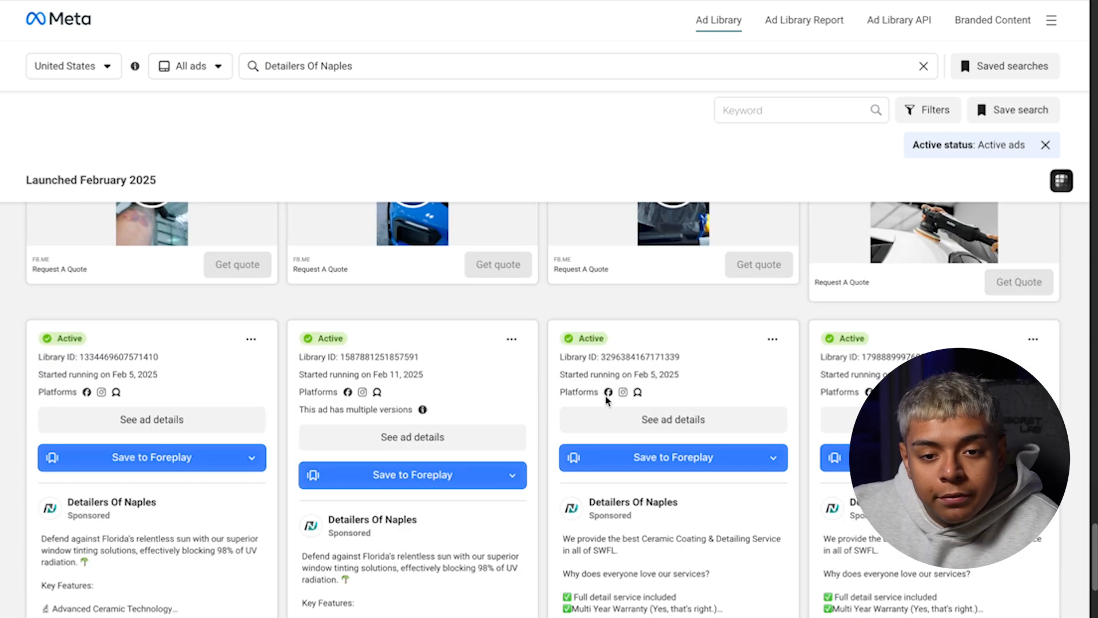
Play part of the video in the ceramic coating ad in the last row of February 2025 ads, and pause it
scroll(635, 456, "down", 5)
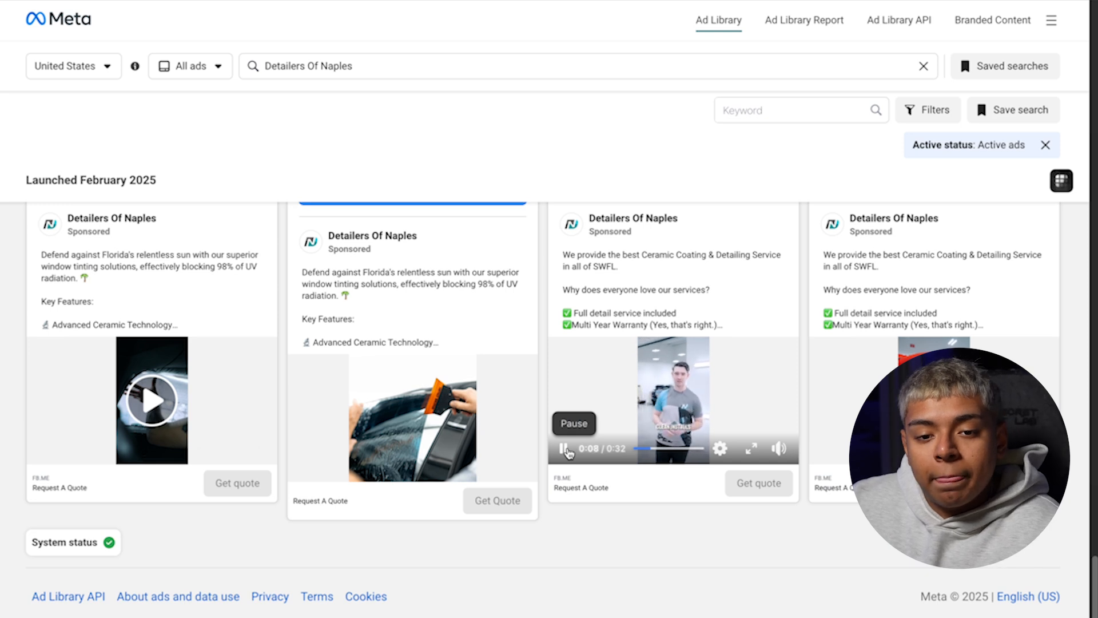
left_click(567, 449)
scroll(686, 508, "up", 2)
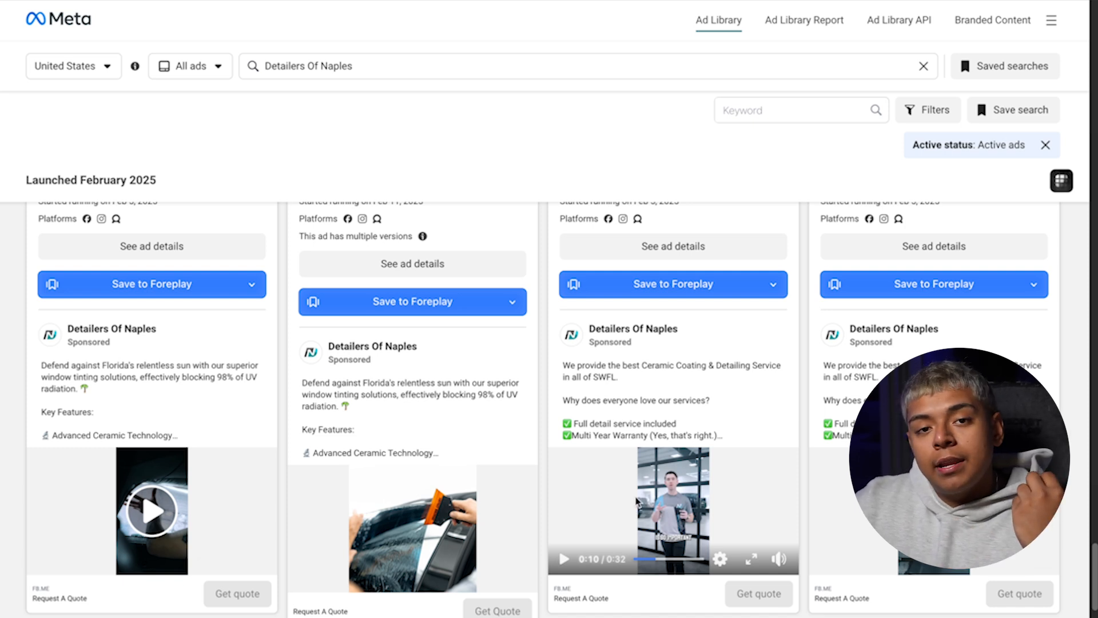
scroll(639, 499, "up", 3)
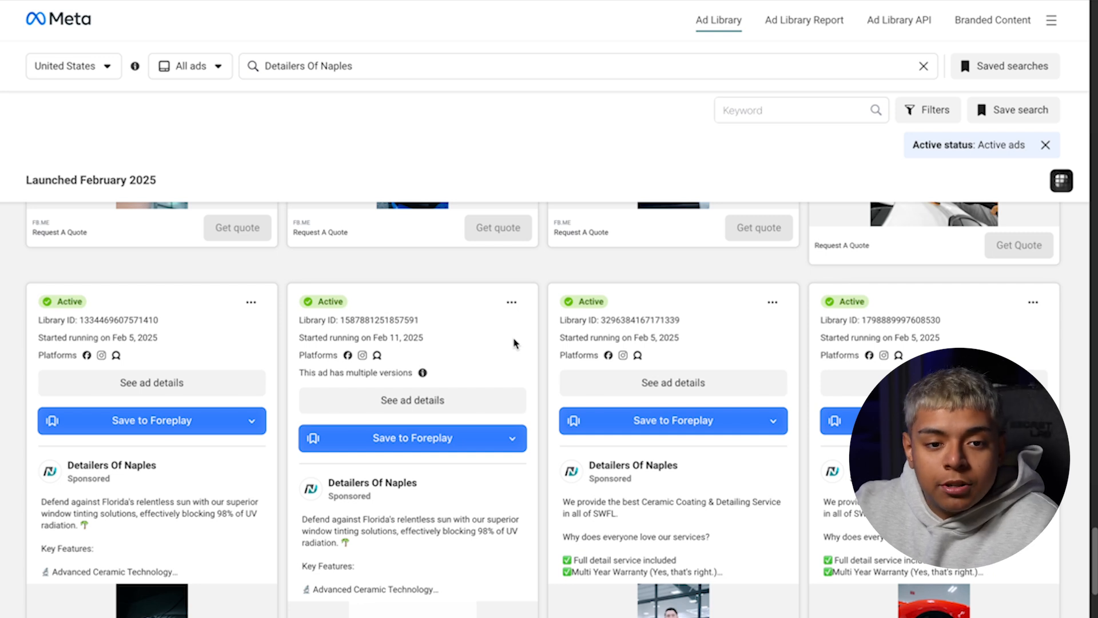
scroll(517, 343, "up", 3)
scroll(507, 359, "up", 5)
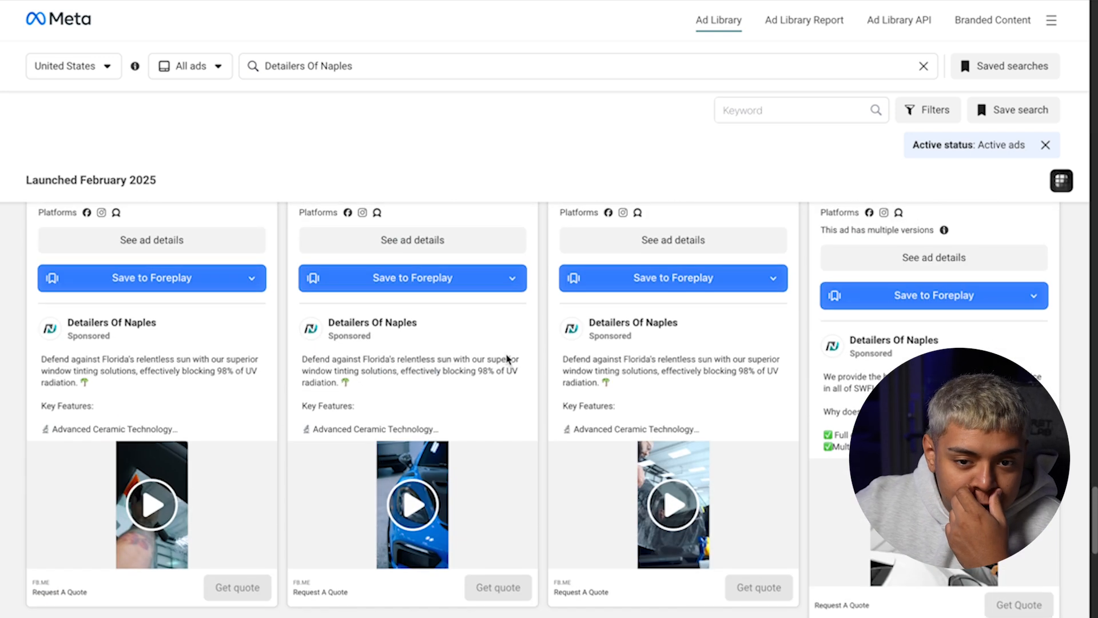
scroll(520, 382, "up", 15)
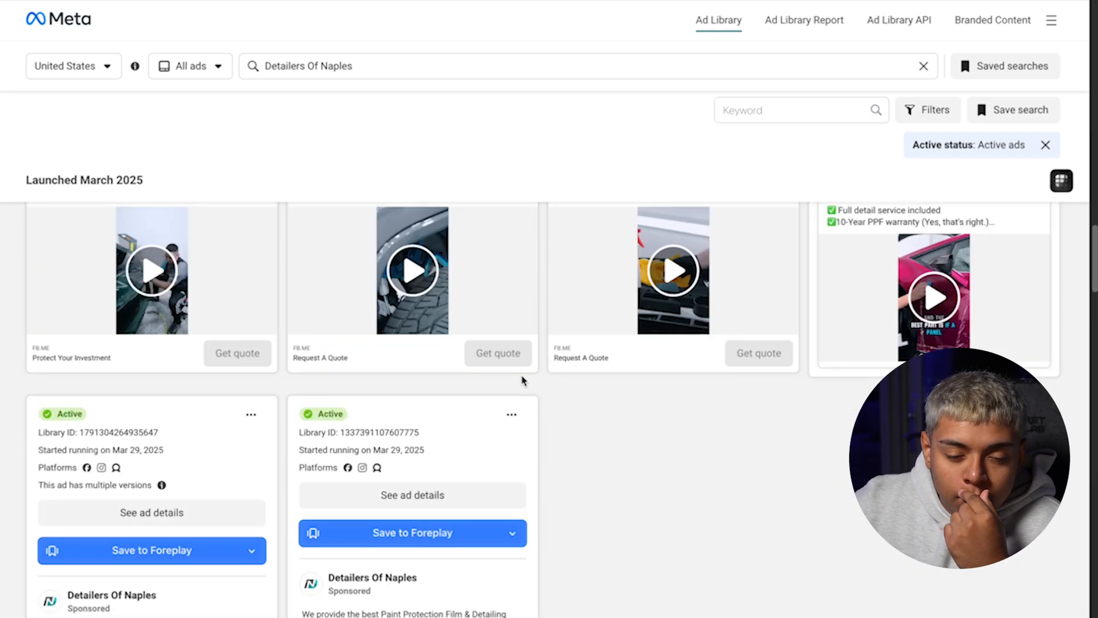
scroll(543, 377, "up", 5)
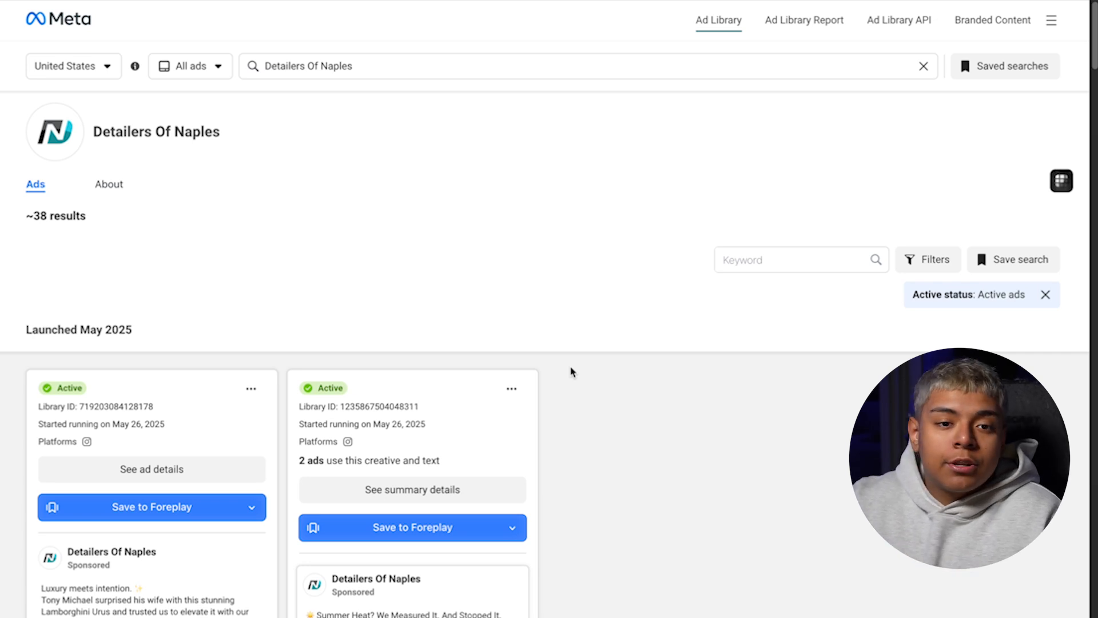
Replace the advertiser search with "barbershops" and open the ads of Knockout Kuts Barbershops
double_click(432, 68)
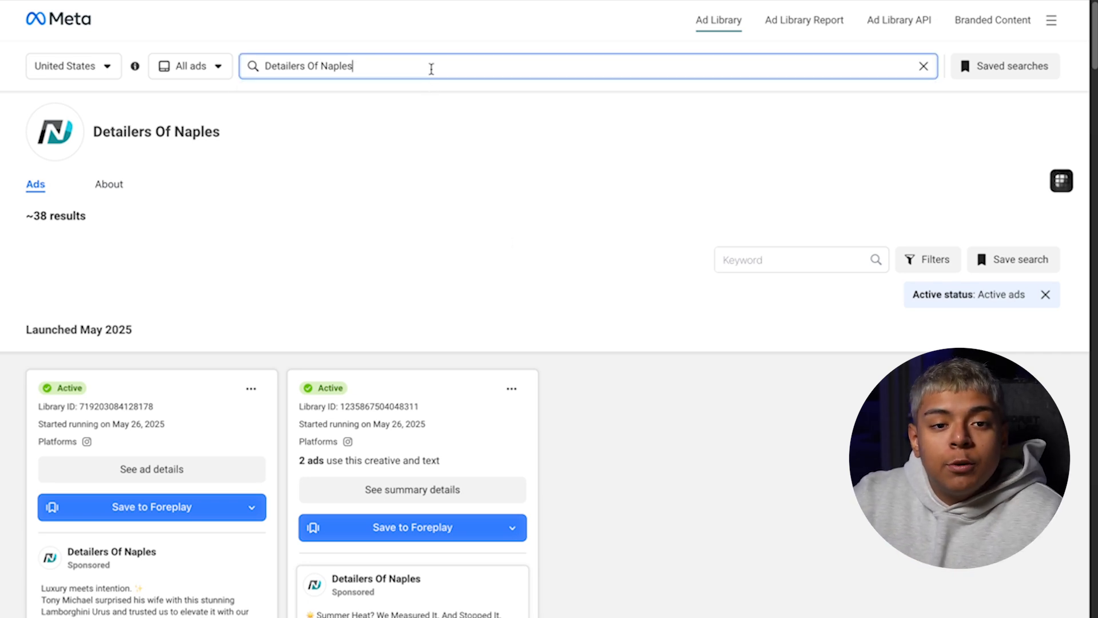
triple_click(432, 67)
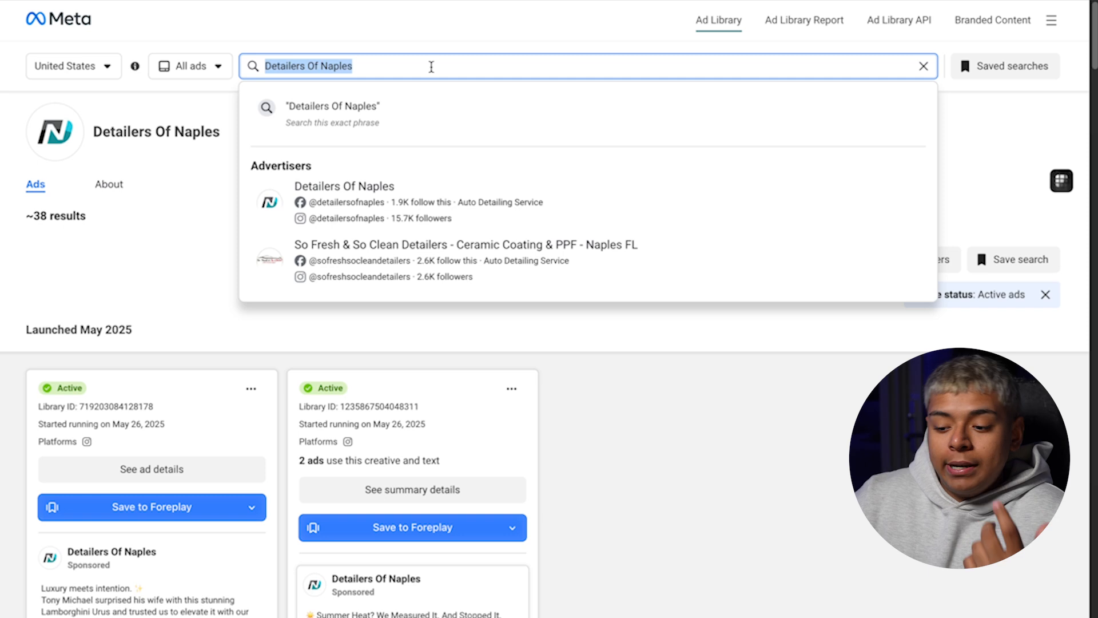
key("BackSpace")
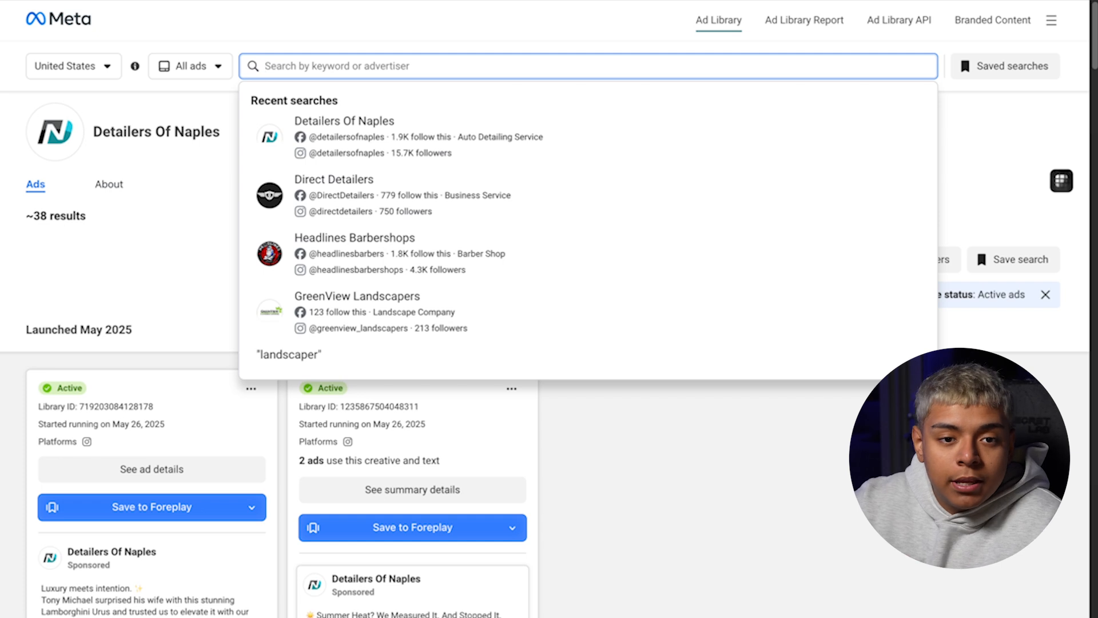
type("barbershops")
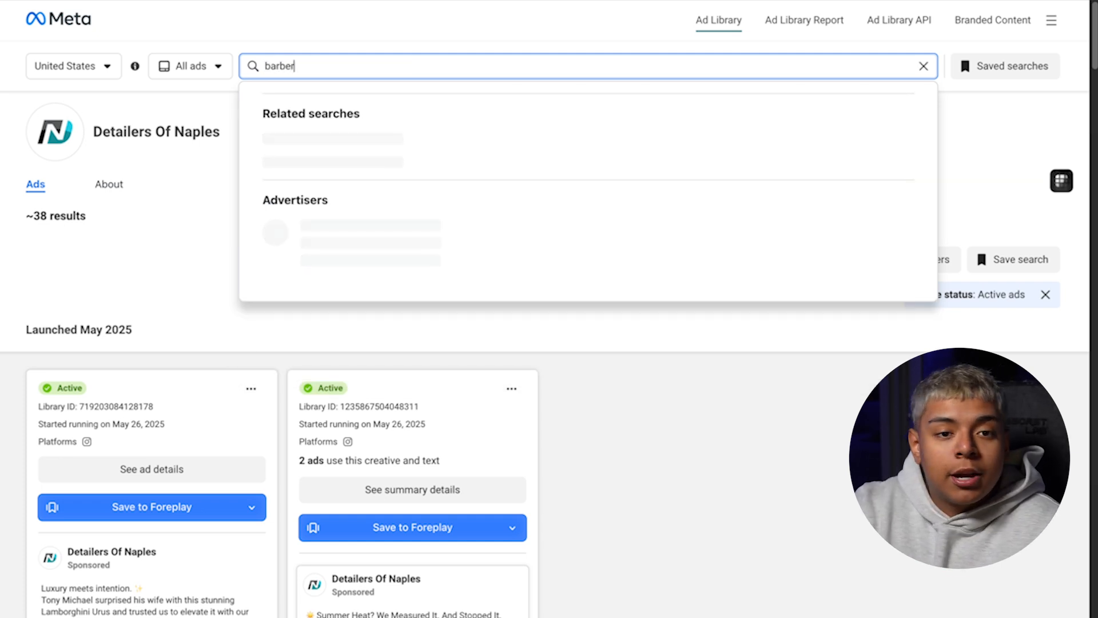
scroll(583, 314, "down", 3)
left_click(620, 309)
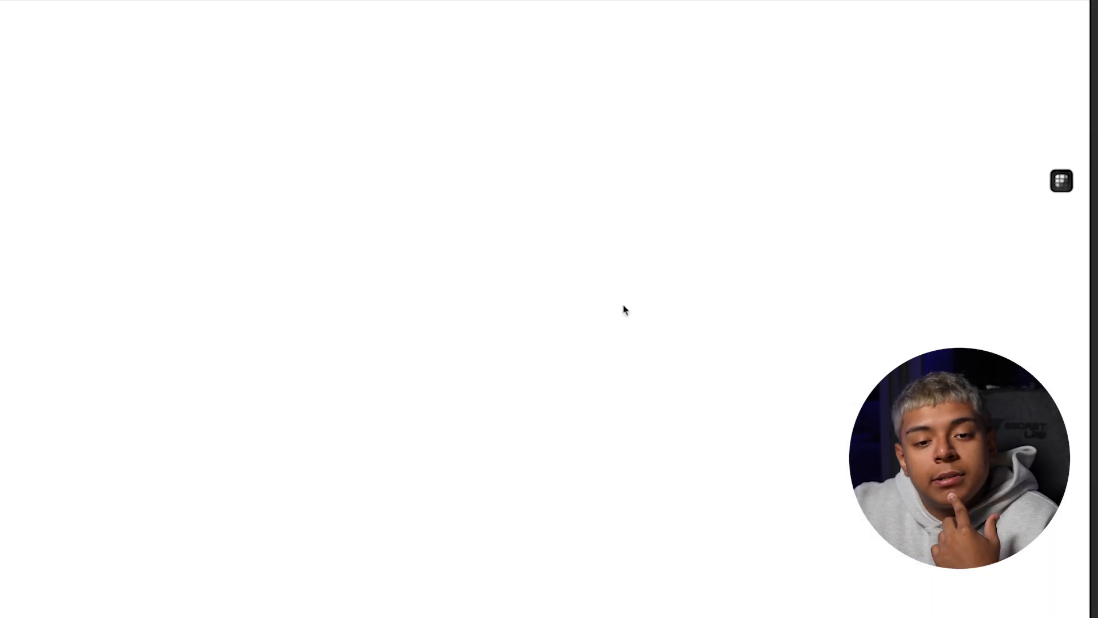
scroll(472, 402, "down", 1)
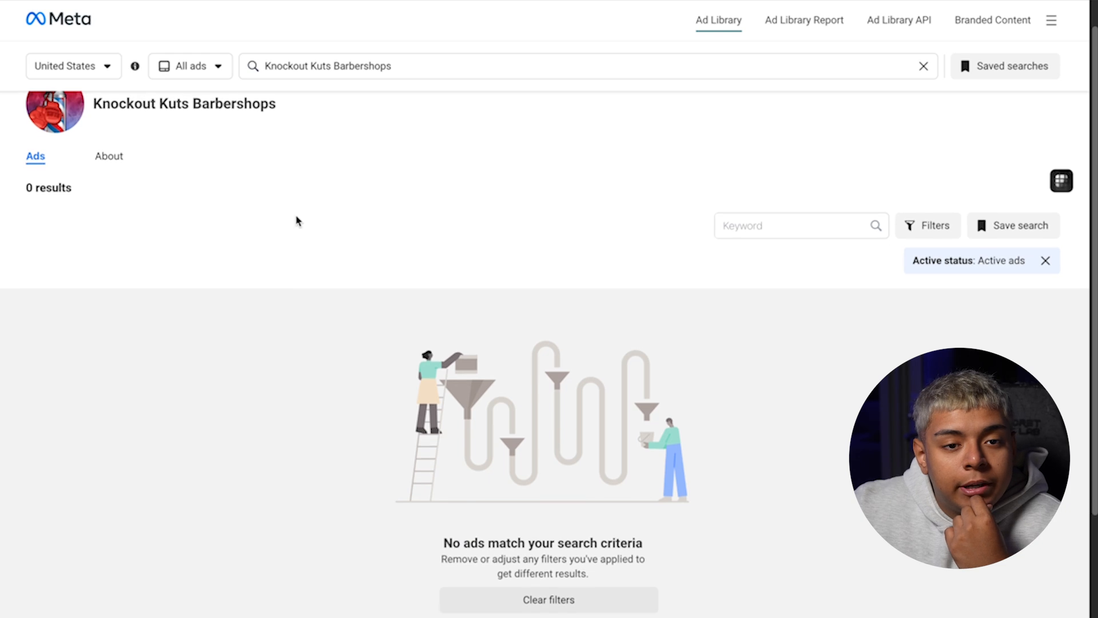
Shorten the search to "Barbershops" and open the ads of Floyd's 99 Barbershops Orlando
scroll(298, 221, "up", 1)
left_click(400, 63)
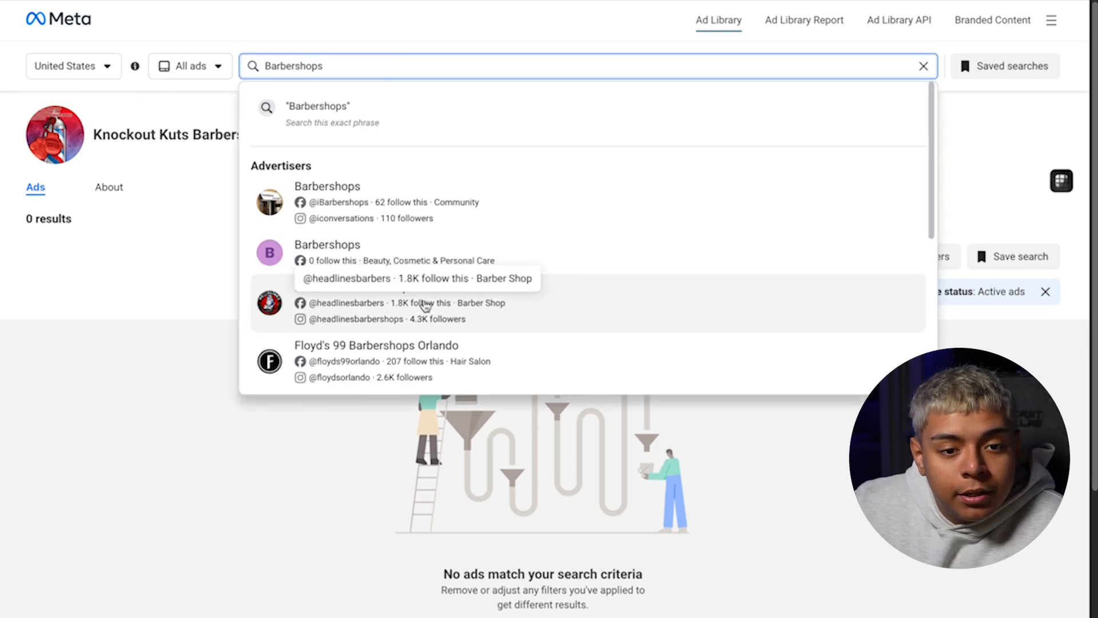
left_click(527, 344)
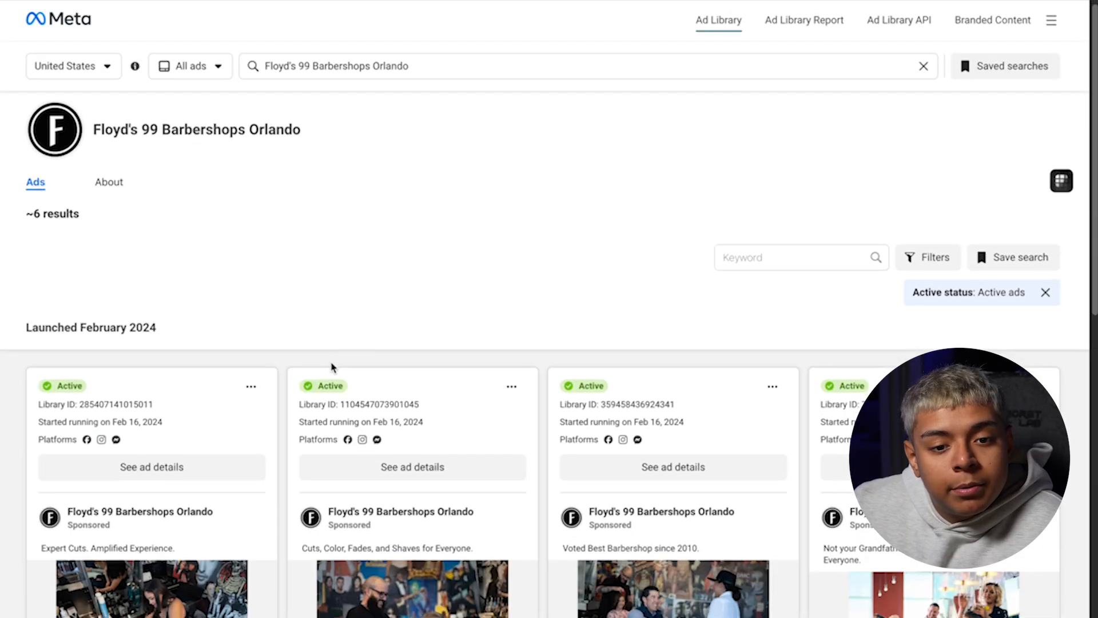
Examine the Floyd's 99 Barbershops Orlando active ads, comparing their start dates, images, captions and new-client offers
scroll(332, 372, "down", 10)
scroll(336, 434, "up", 2)
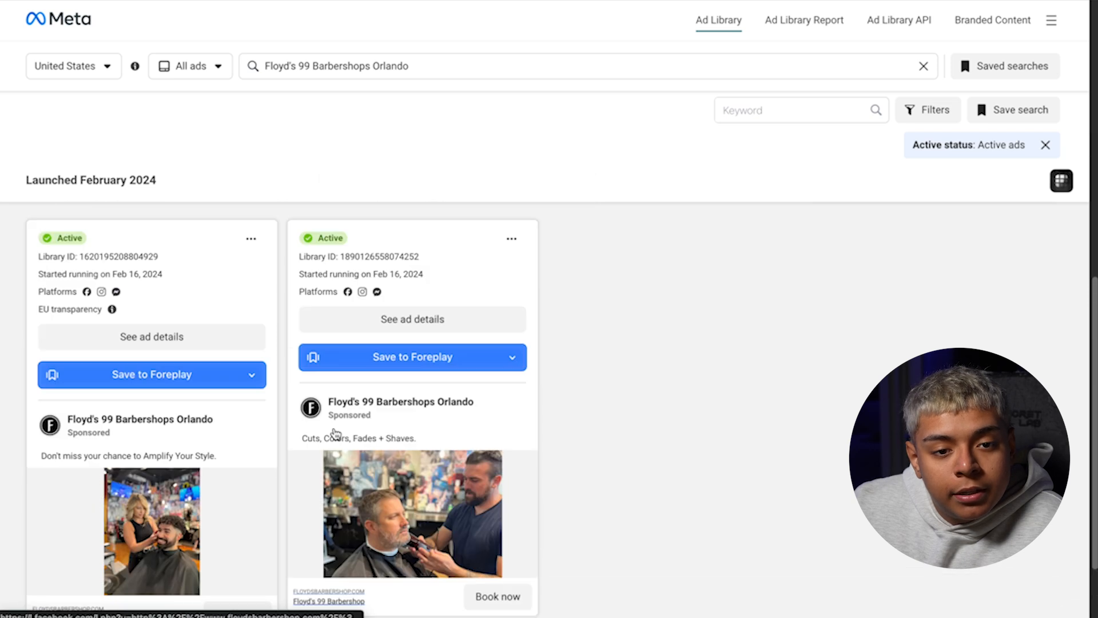
scroll(382, 372, "down", 10)
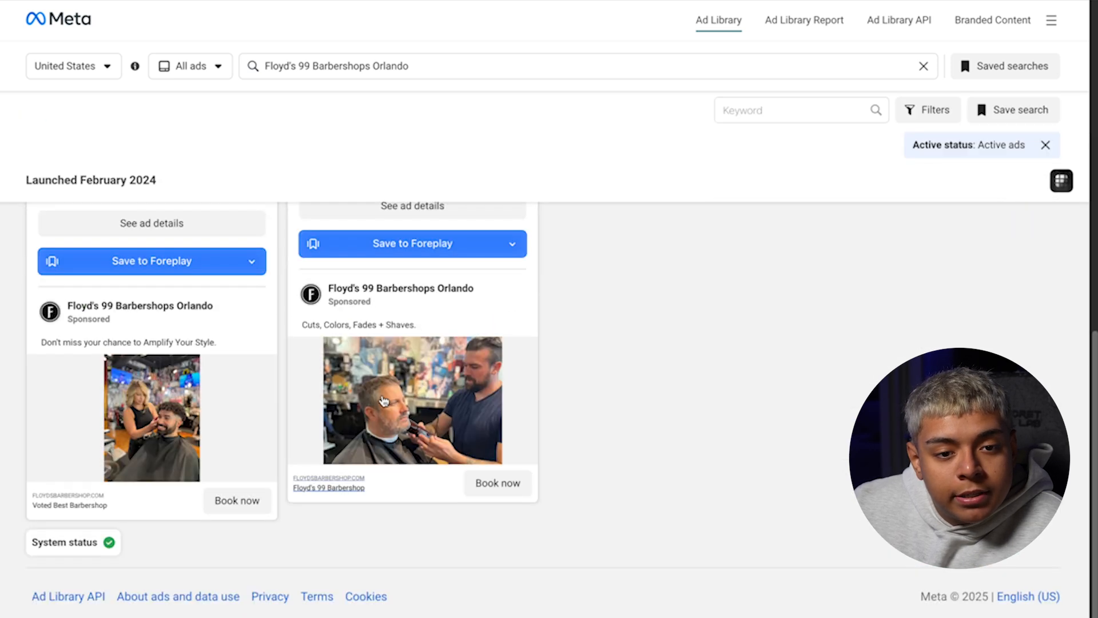
scroll(381, 400, "up", 8)
scroll(383, 399, "up", 3)
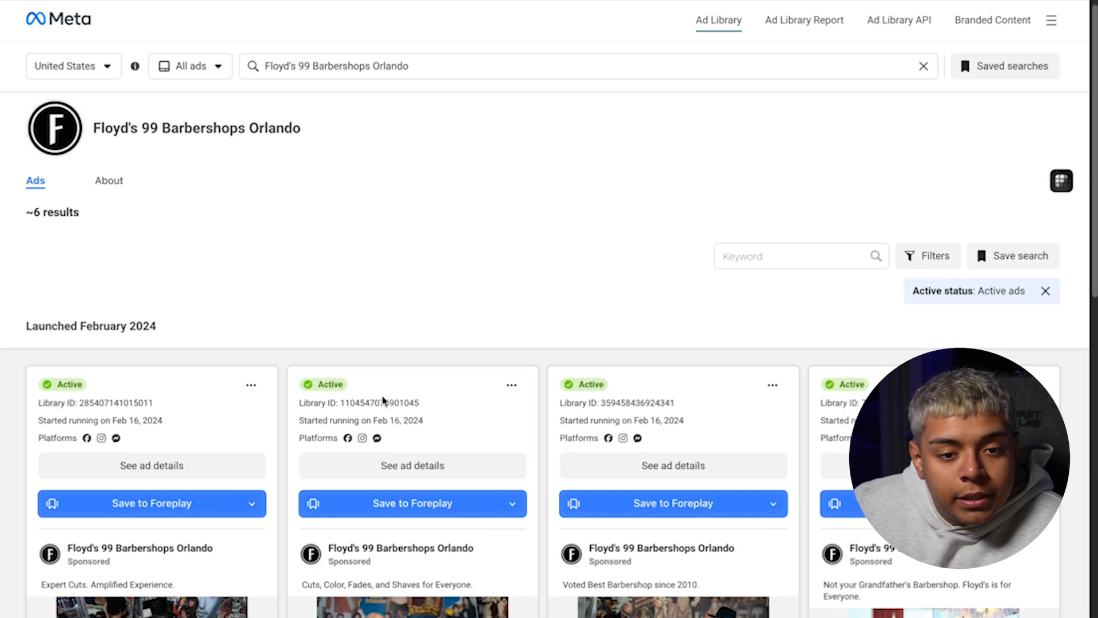
scroll(386, 429, "down", 3)
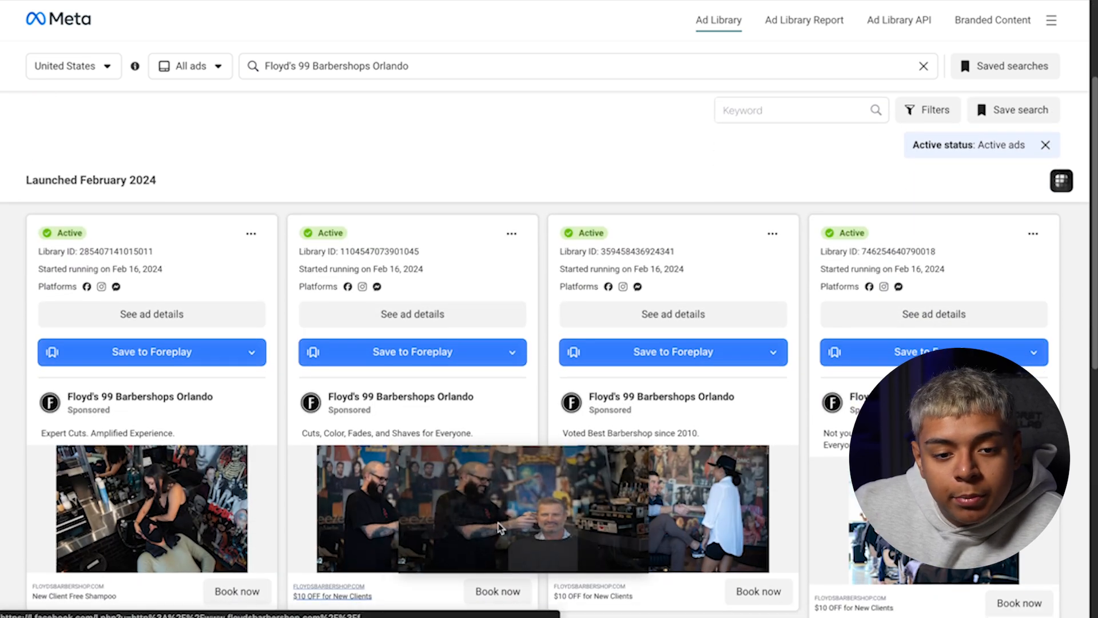
scroll(379, 524, "up", 3)
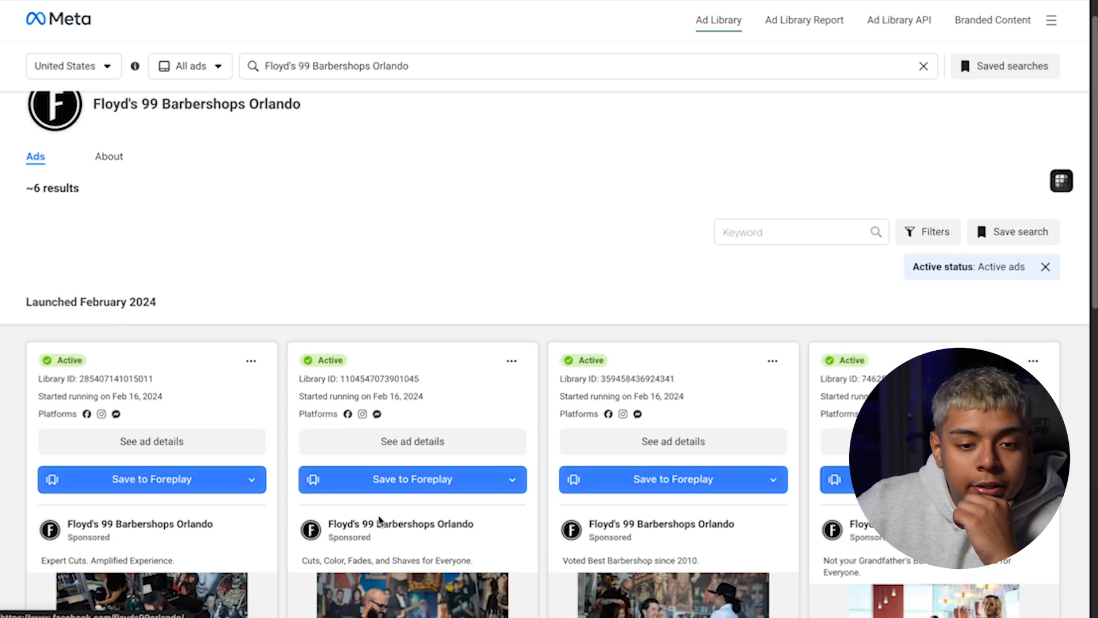
scroll(380, 521, "down", 10)
scroll(380, 523, "up", 5)
scroll(379, 523, "up", 1)
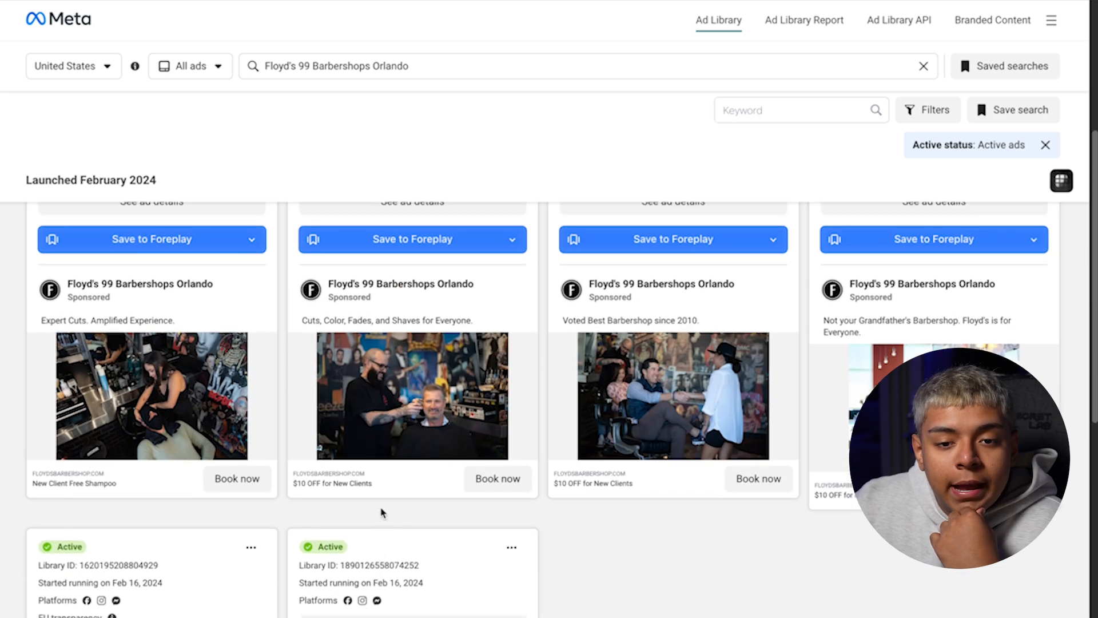
scroll(397, 395, "up", 3)
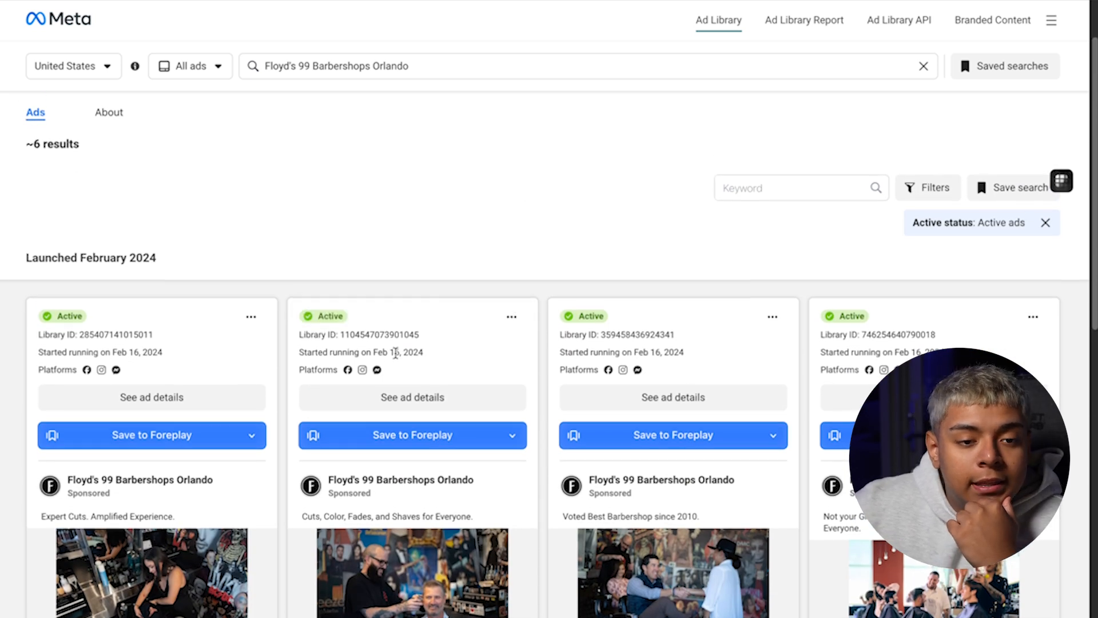
Replace the advertiser search with "roofers" and open the ads of Roofers Ready
scroll(389, 343, "up", 1)
left_click(390, 63)
triple_click(380, 65)
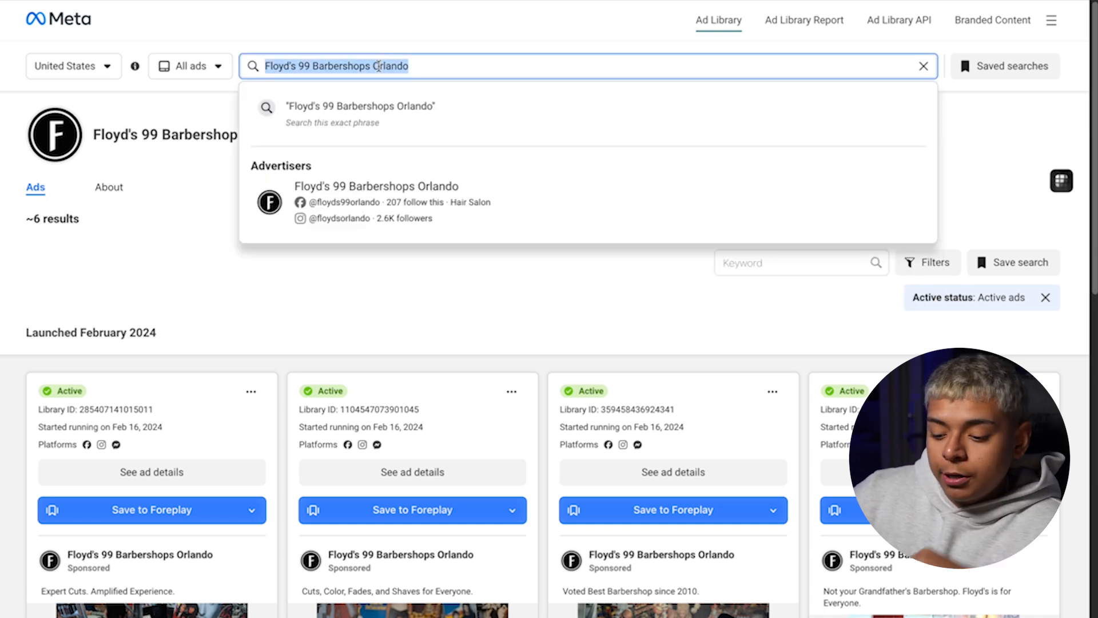
key("BackSpace")
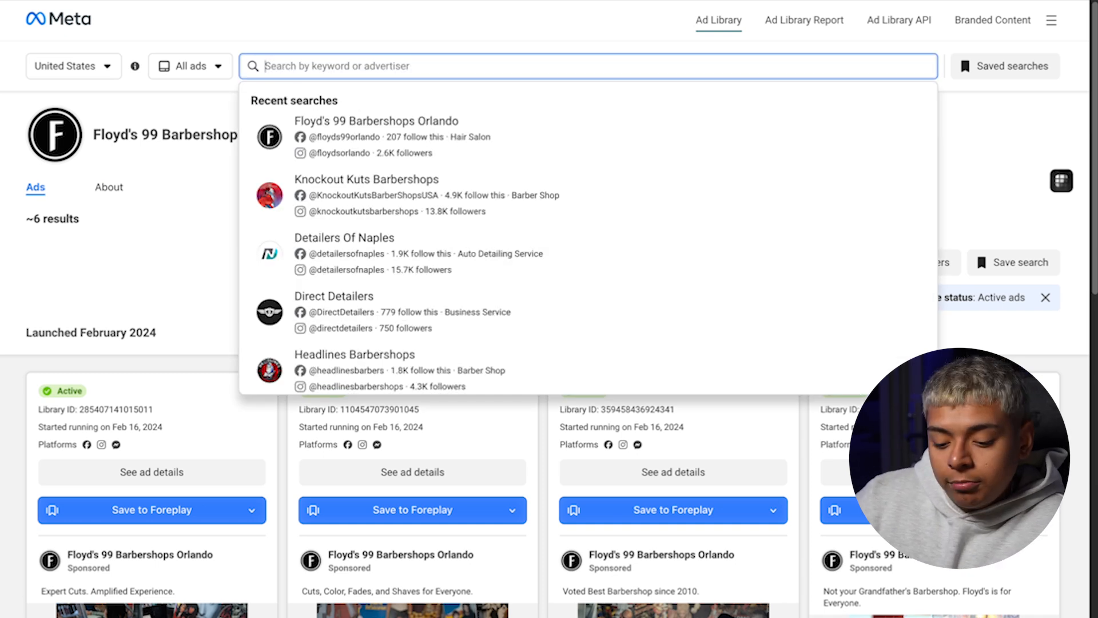
type("roofers")
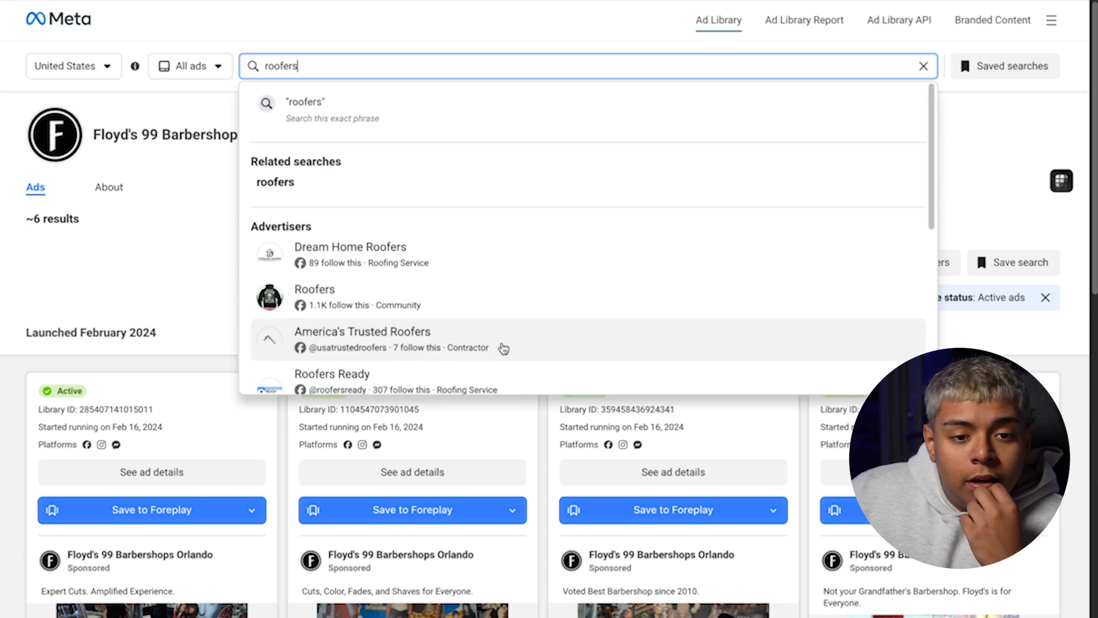
scroll(504, 349, "down", 2)
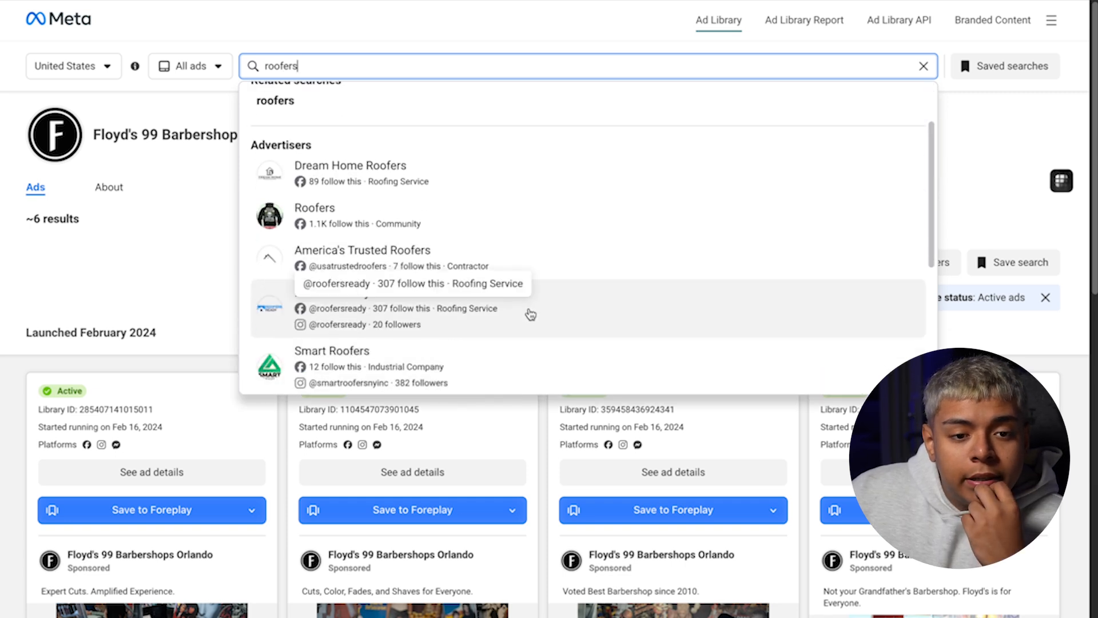
left_click(577, 310)
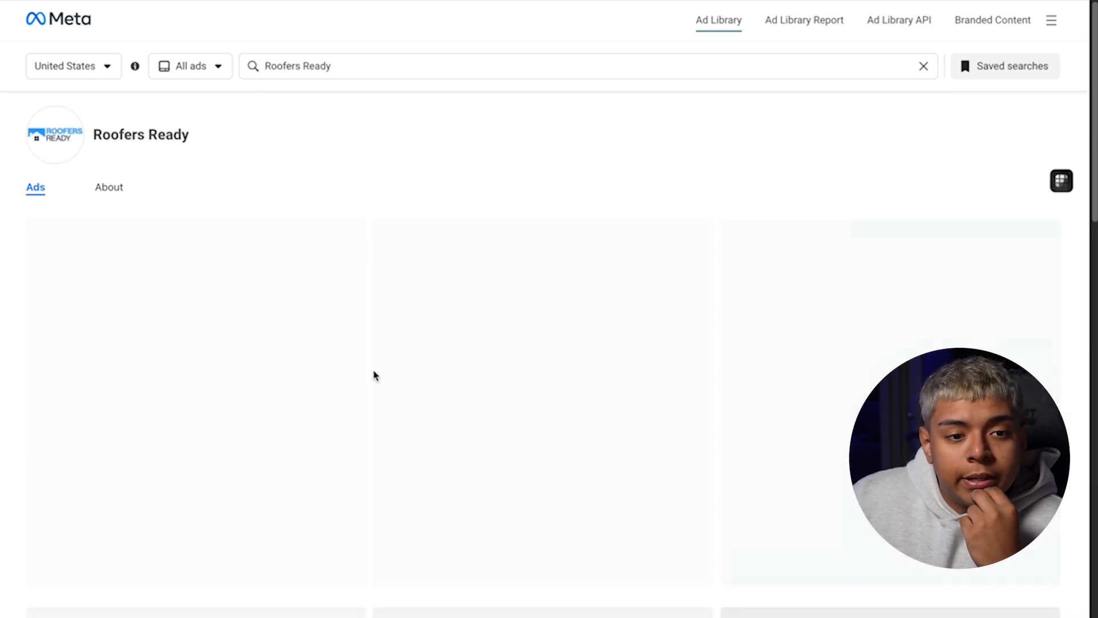
Examine the Roofers Ready active ads launched in May 2025, comparing their captions, images and roof price offers through to the last row
scroll(346, 376, "down", 3)
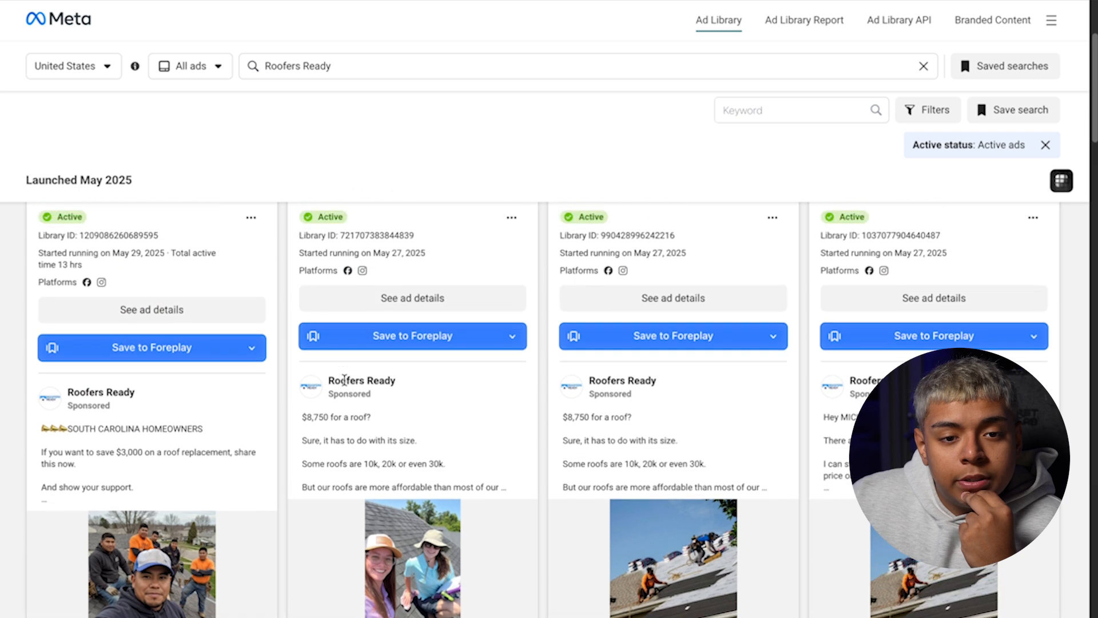
mouse_move(355, 380)
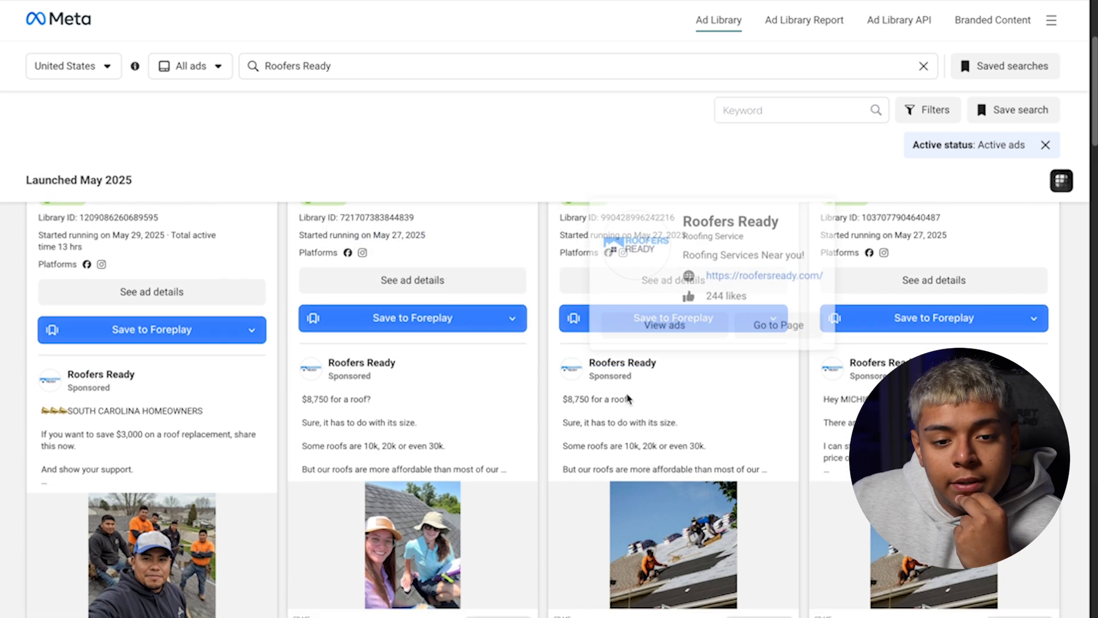
scroll(624, 394, "down", 10)
scroll(613, 429, "down", 10)
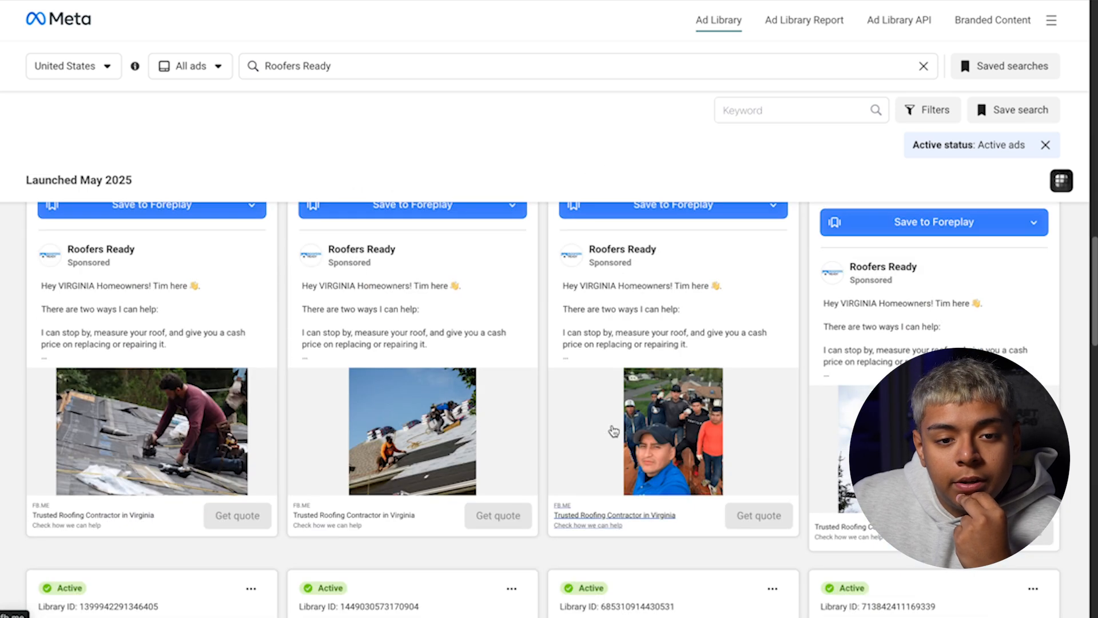
scroll(614, 430, "down", 10)
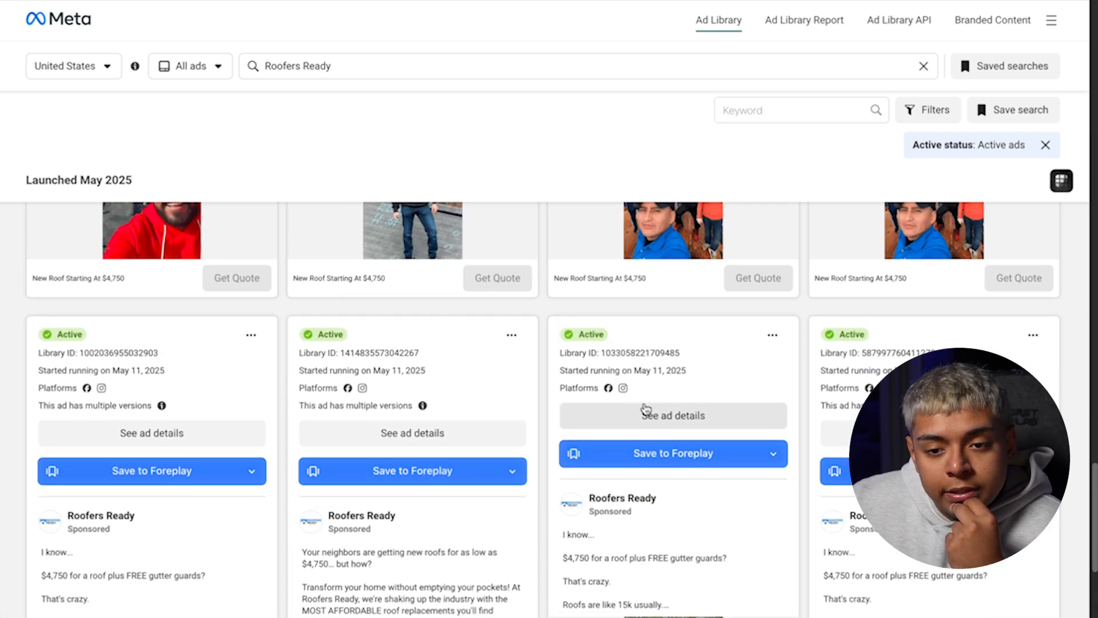
scroll(783, 449, "down", 5)
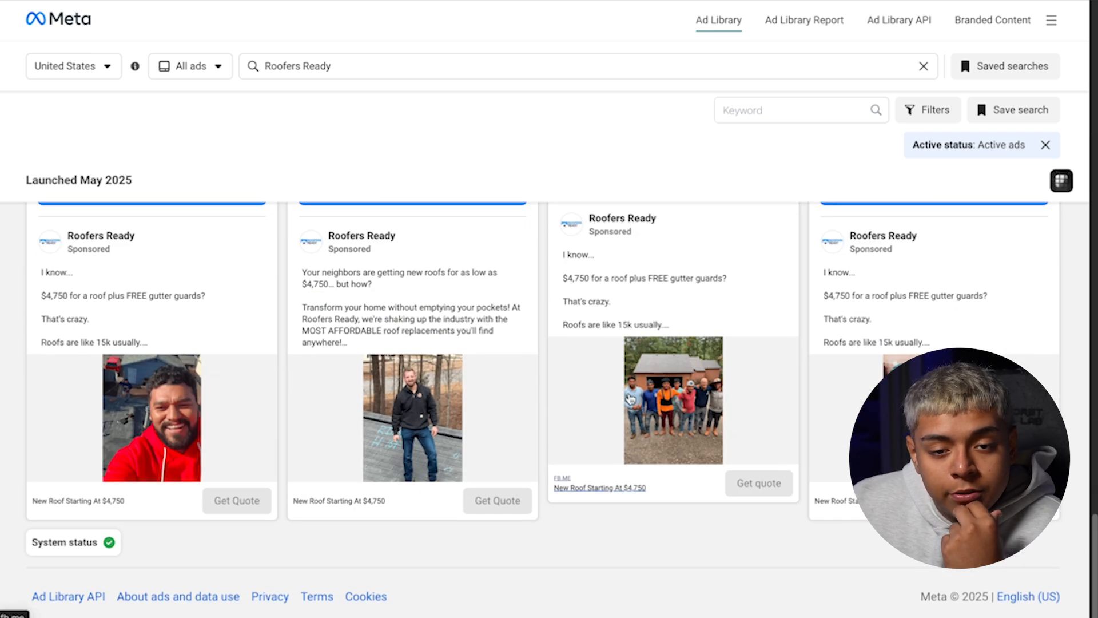
scroll(658, 334, "up", 1)
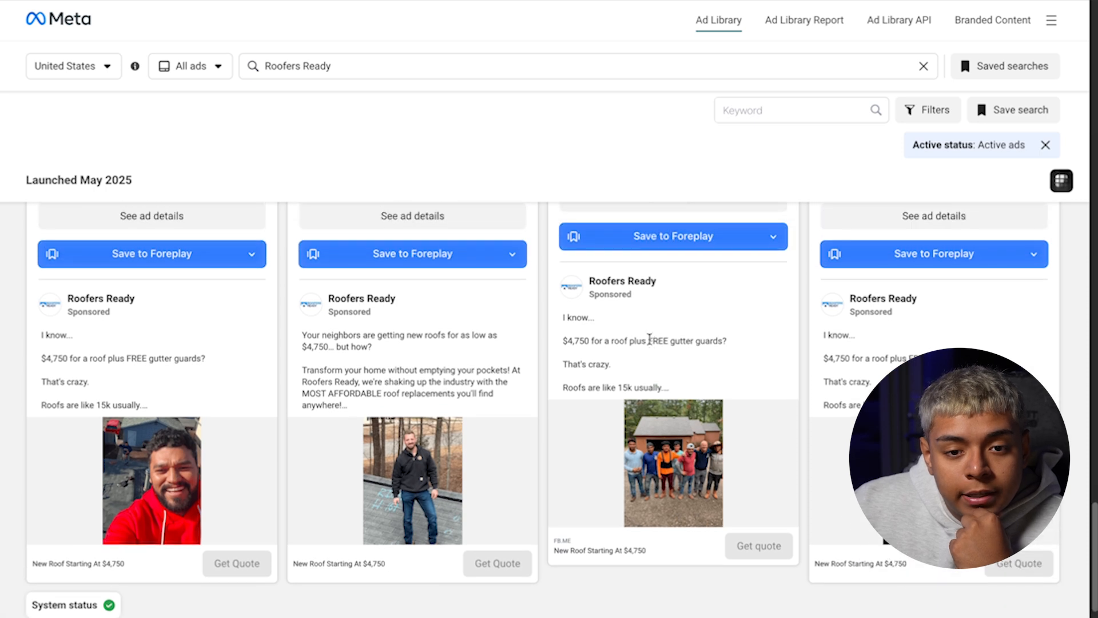
Expand the caption of the last-row crew-photo ad offering a $4,750 roof with free gutter guards, and read its full text
left_click(629, 340)
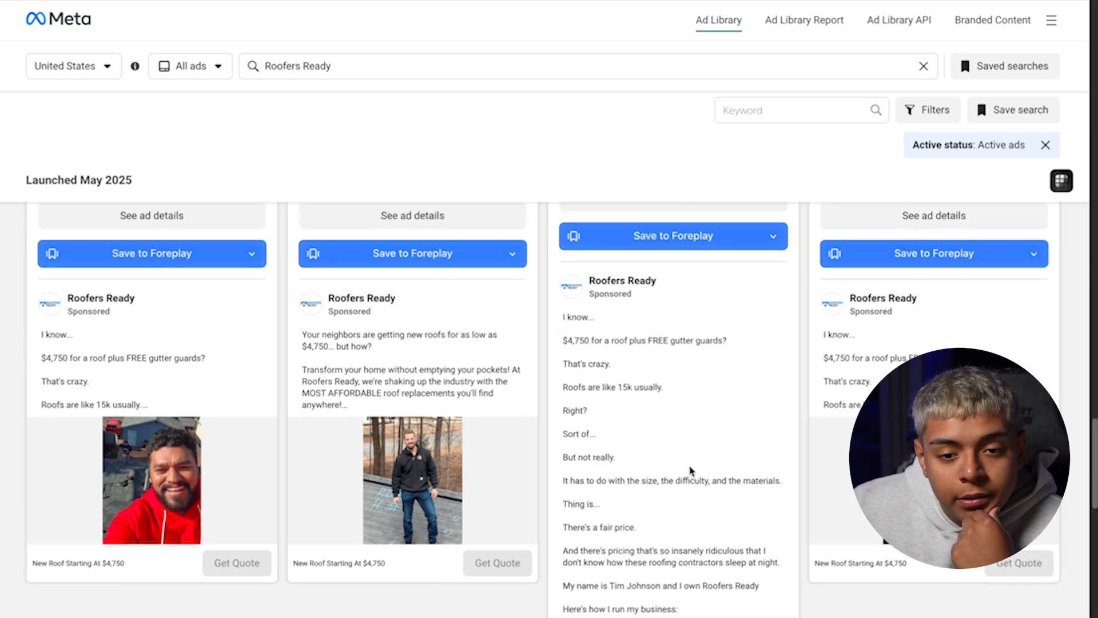
scroll(689, 473, "down", 6)
scroll(689, 474, "down", 5)
scroll(689, 483, "up", 10)
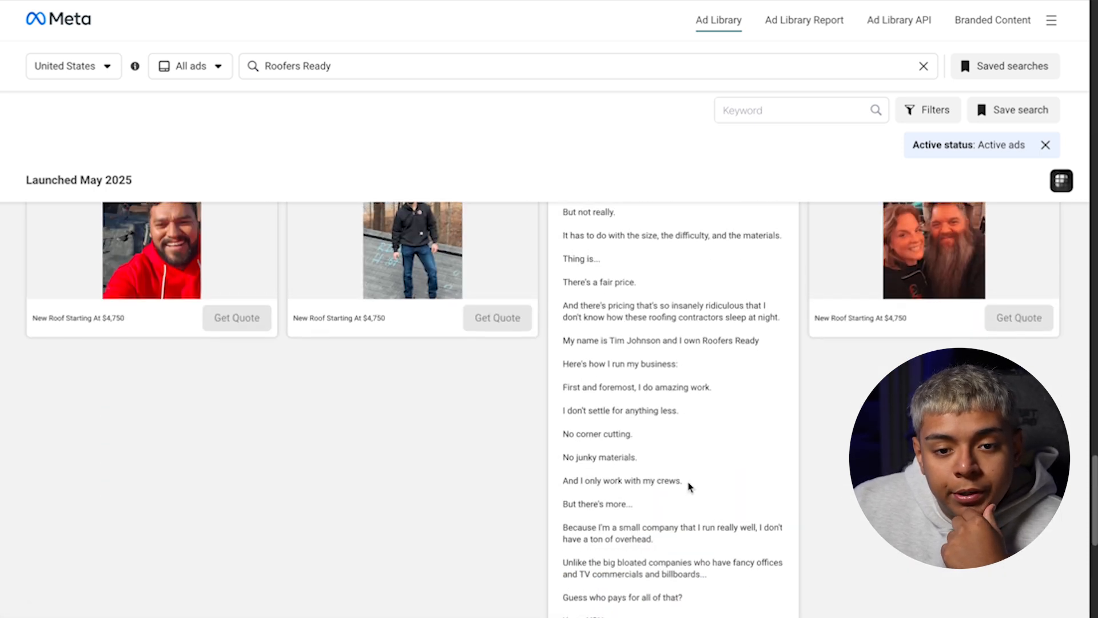
scroll(689, 544, "up", 3)
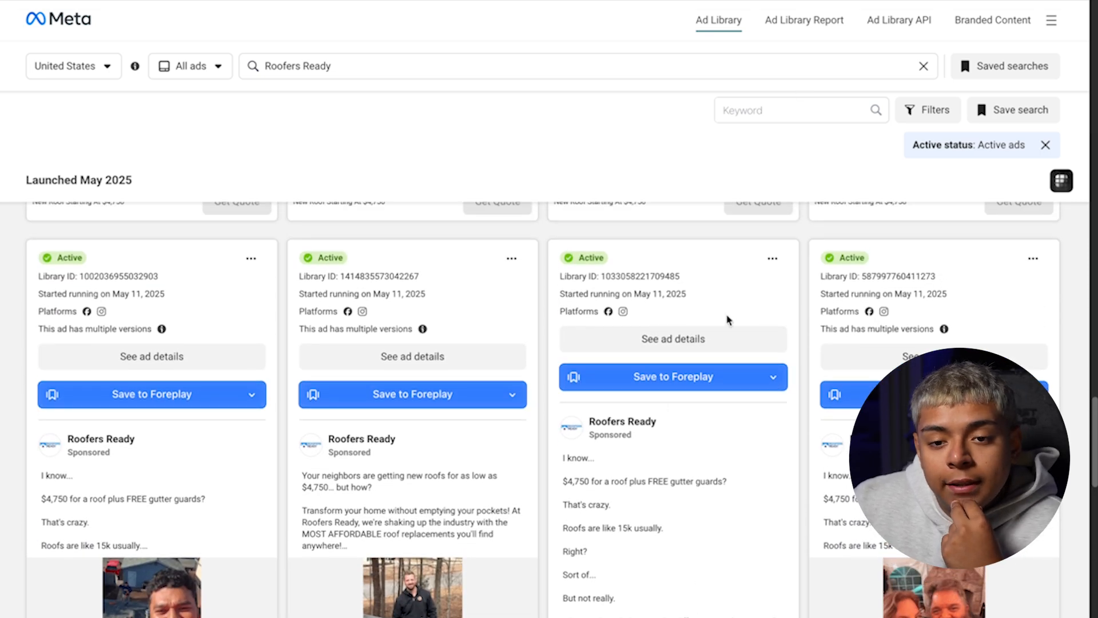
scroll(625, 359, "up", 1)
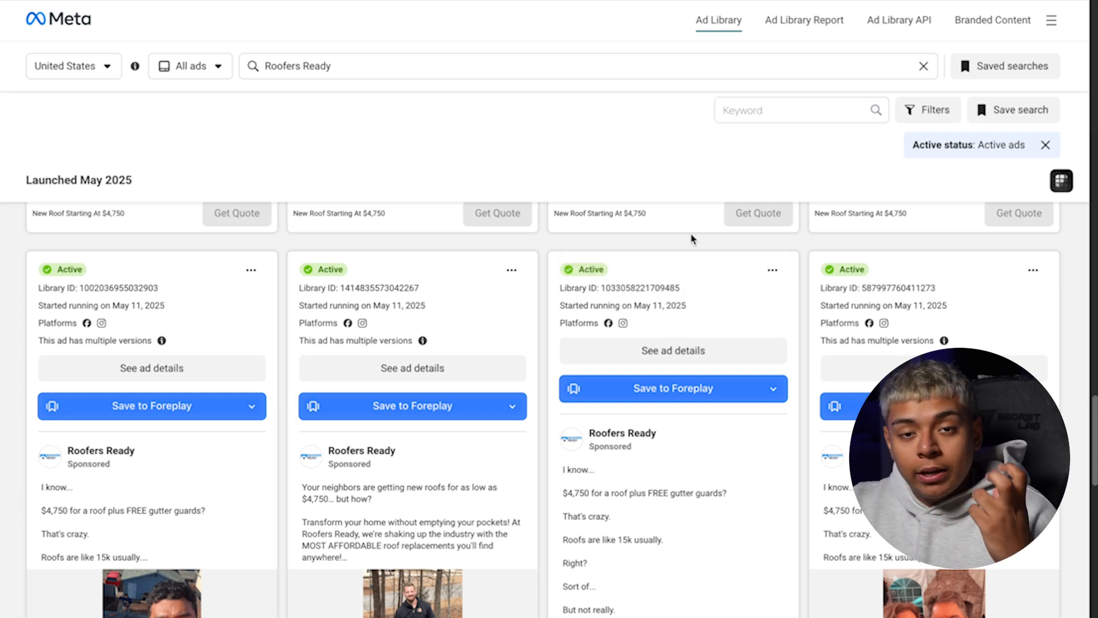
scroll(687, 400, "down", 15)
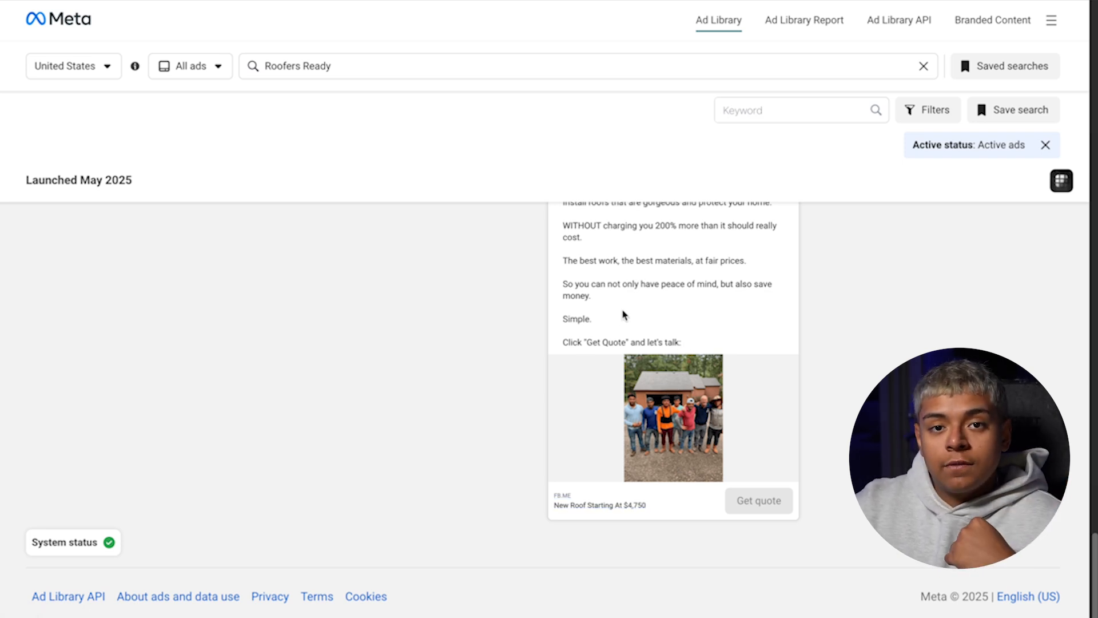
scroll(623, 316, "up", 20)
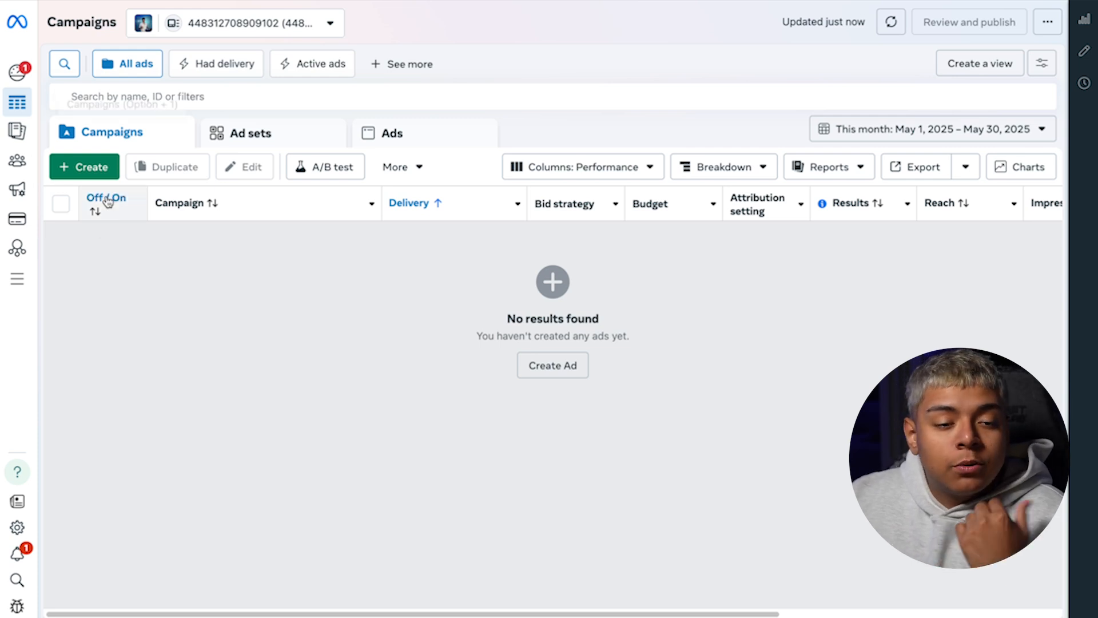
In Ads Manager, create an Auction campaign with the Leads objective, using the Manual leads campaign setup
left_click(107, 173)
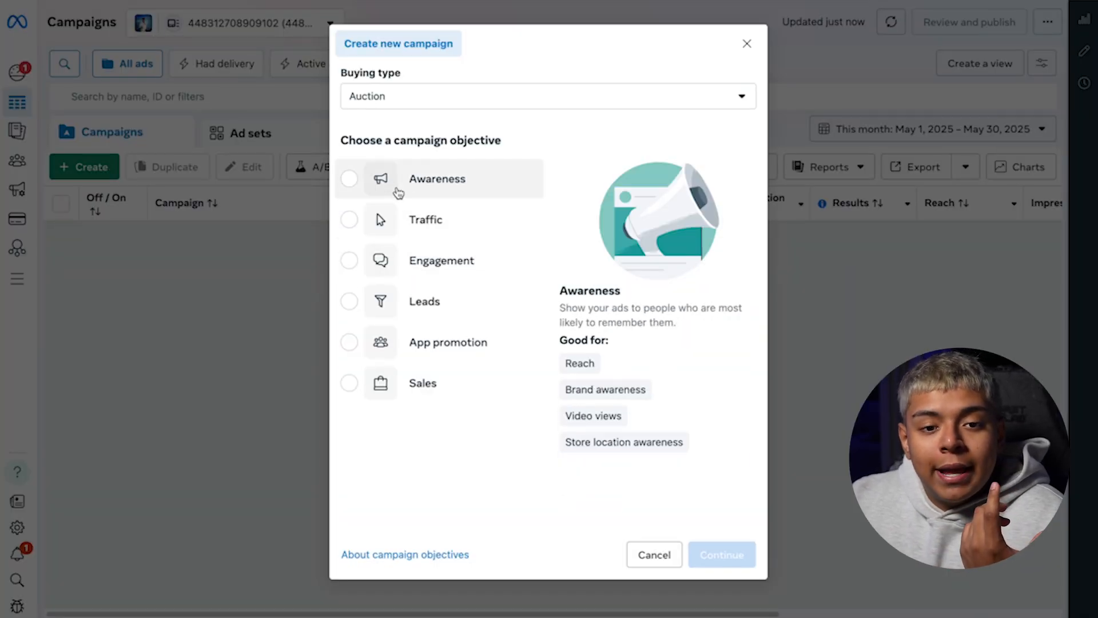
mouse_move(400, 297)
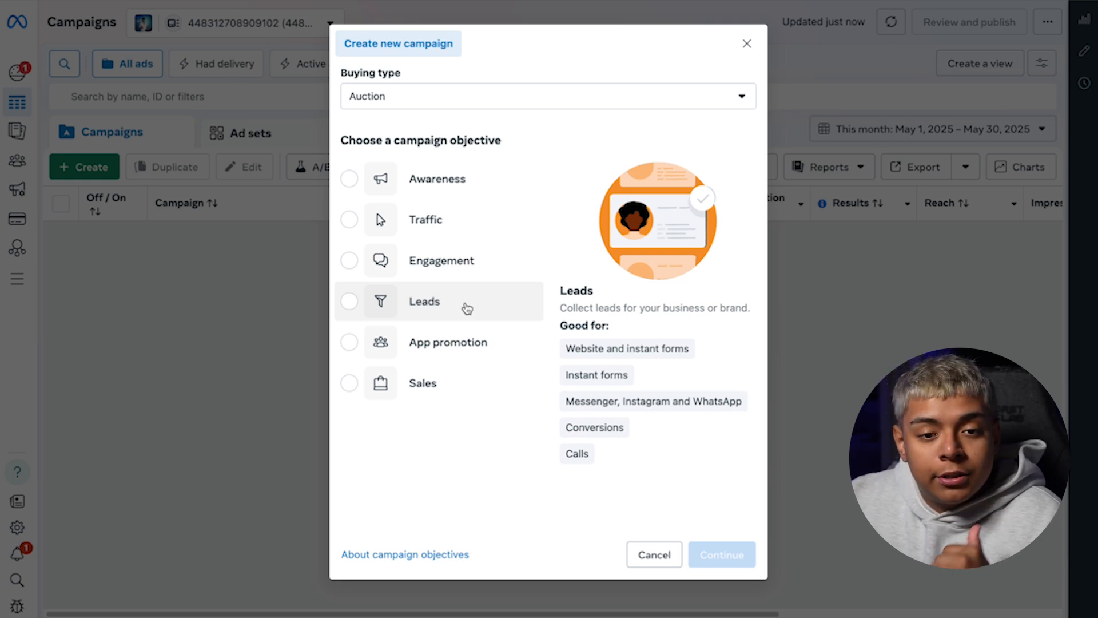
left_click(468, 306)
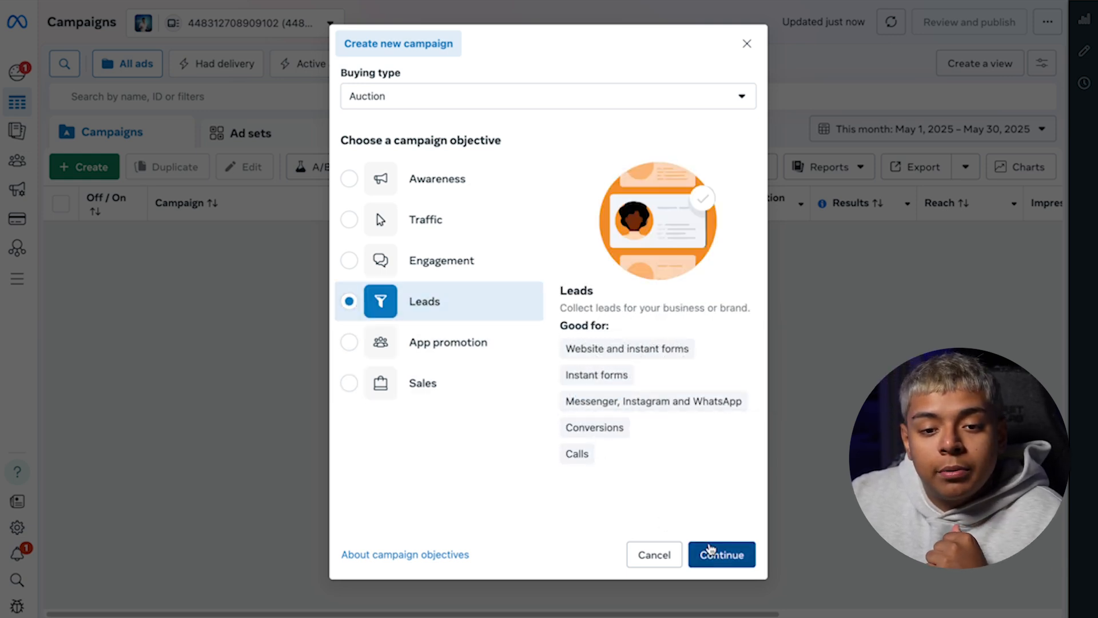
left_click(717, 554)
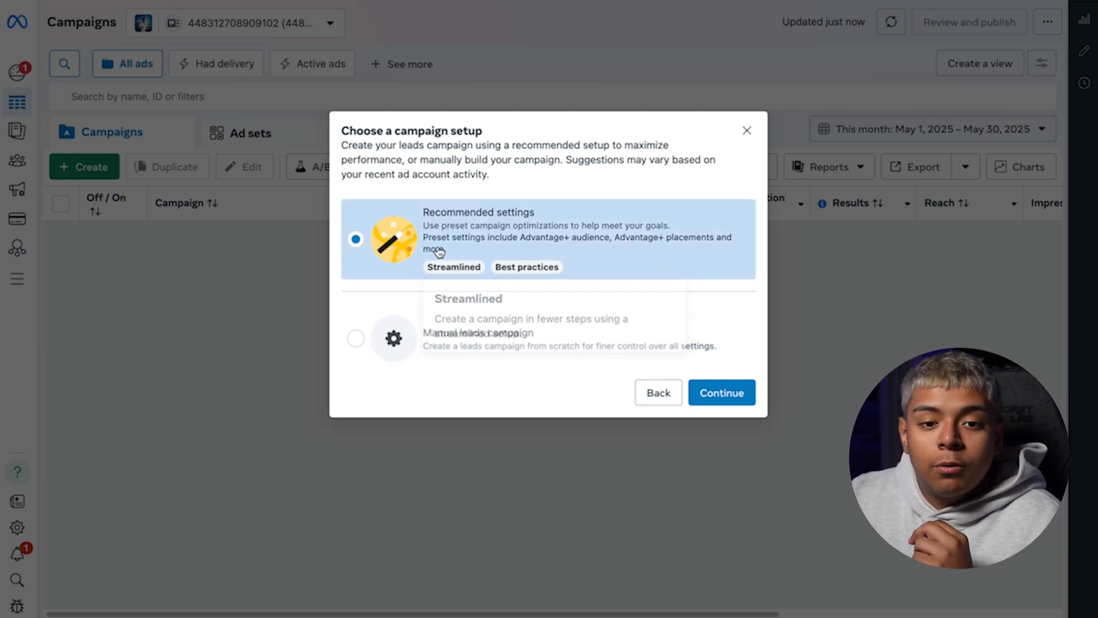
left_click(391, 350)
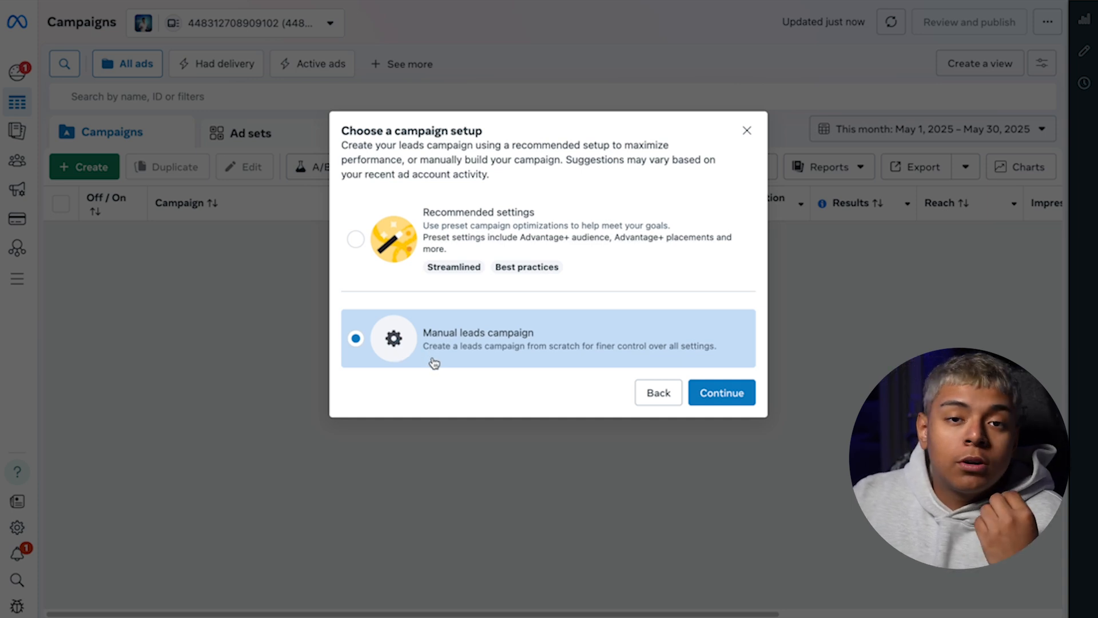
left_click(712, 407)
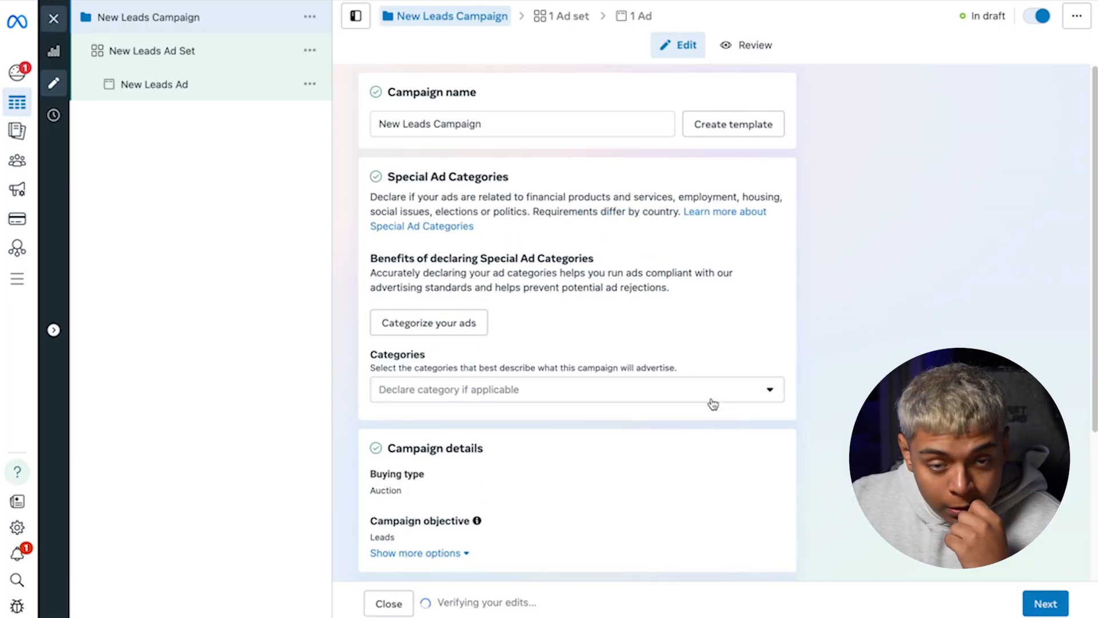
Rename the campaign as TEST CAMPAIGN 1
scroll(498, 262, "down", 1)
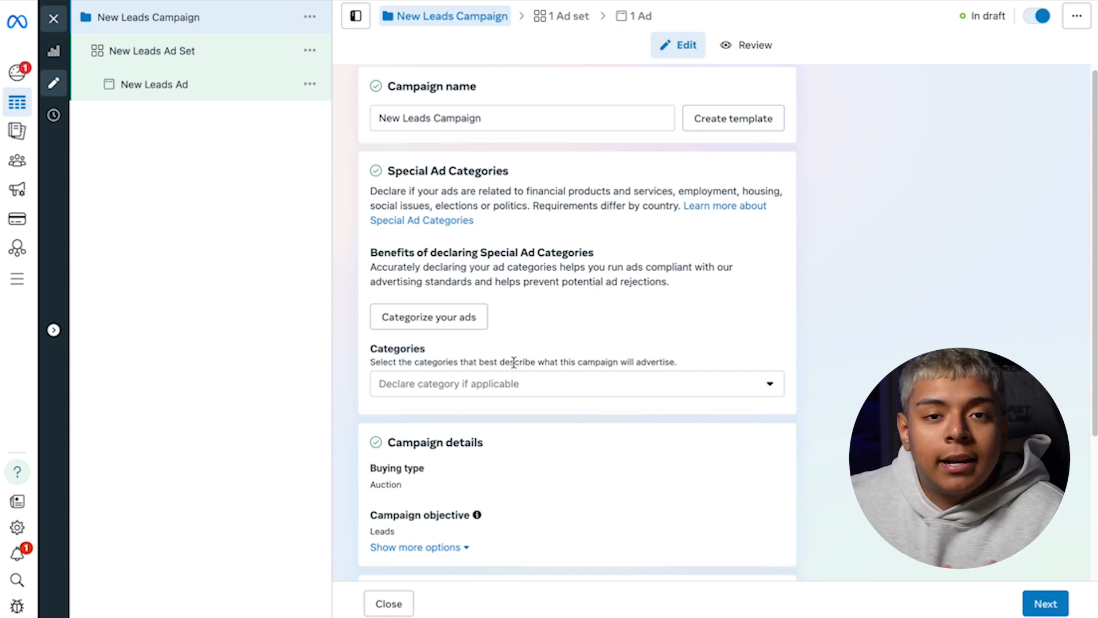
triple_click(511, 117)
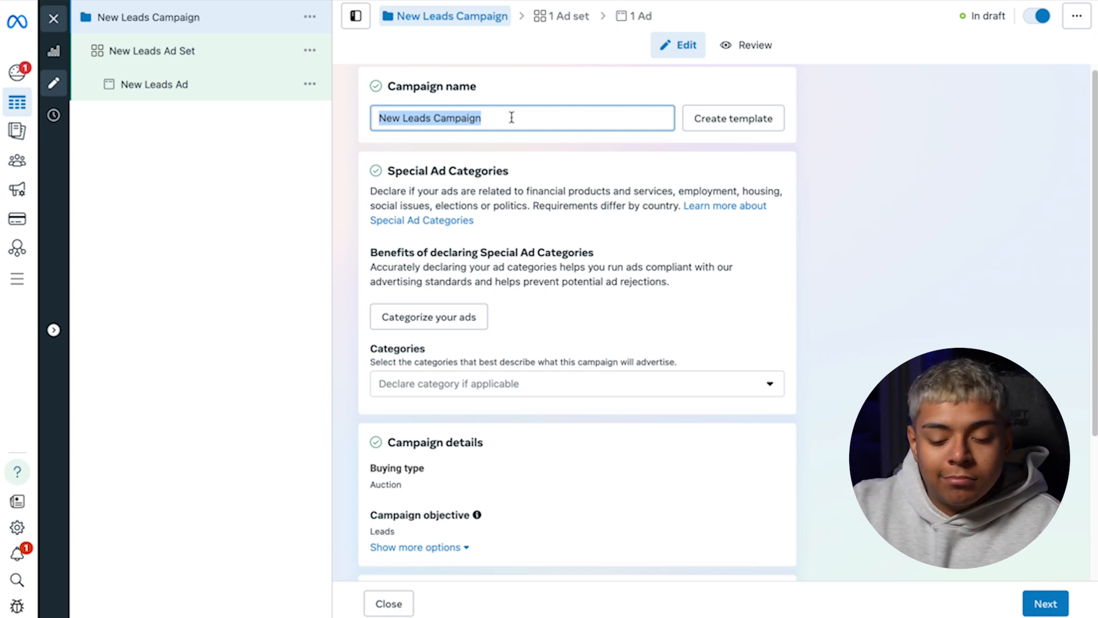
type("MY FIRST CAMPAIGN")
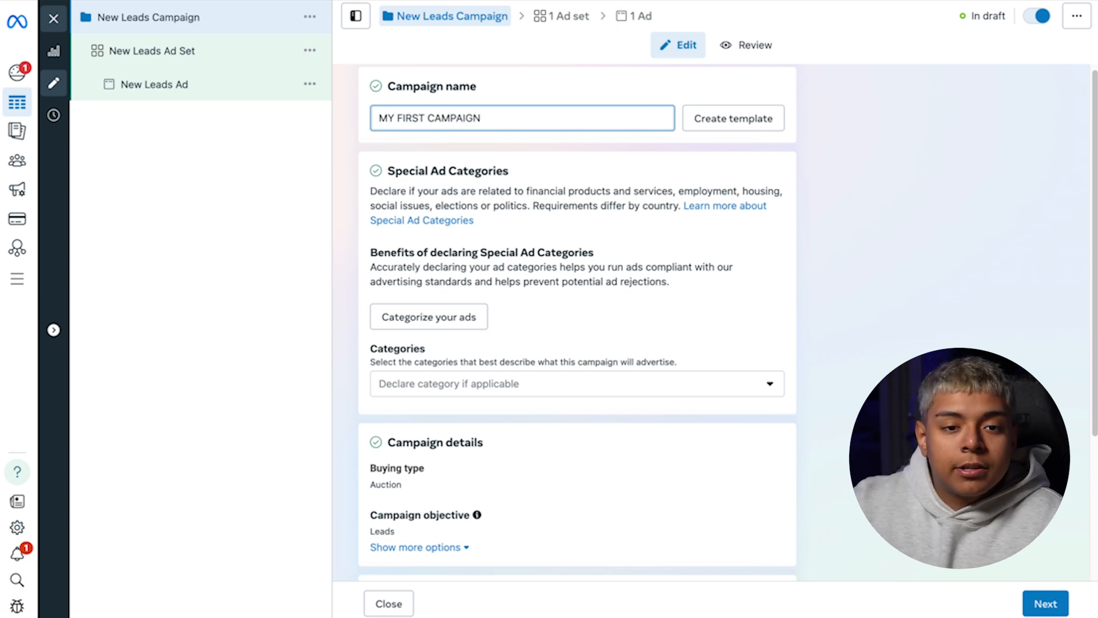
left_click_drag(419, 118, 377, 105)
key("BackSpace")
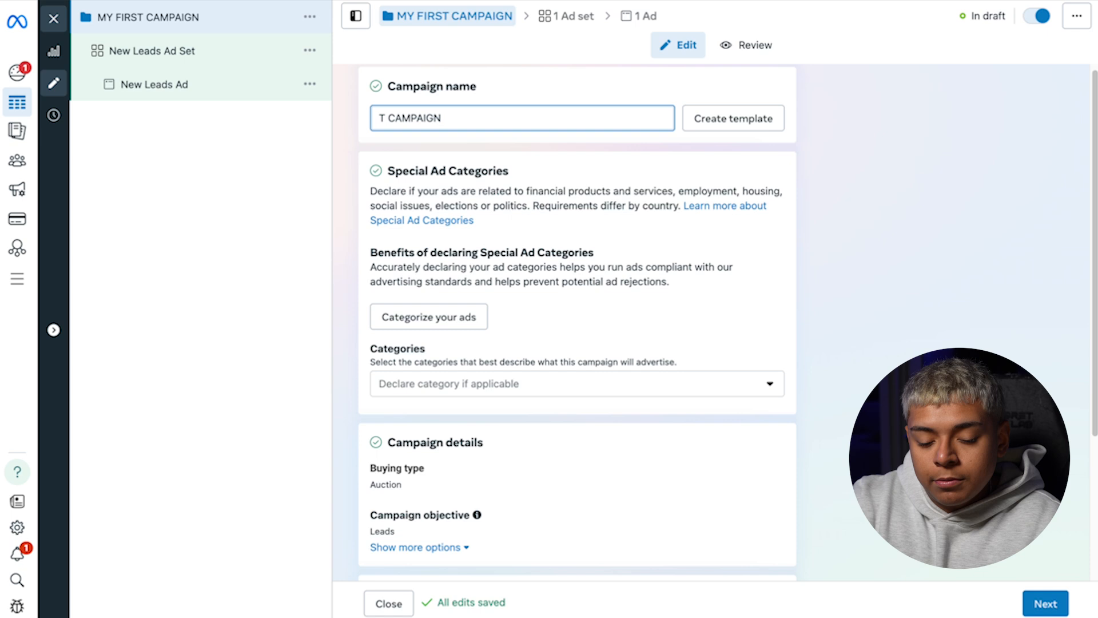
type("TES")
key("End")
type("1")
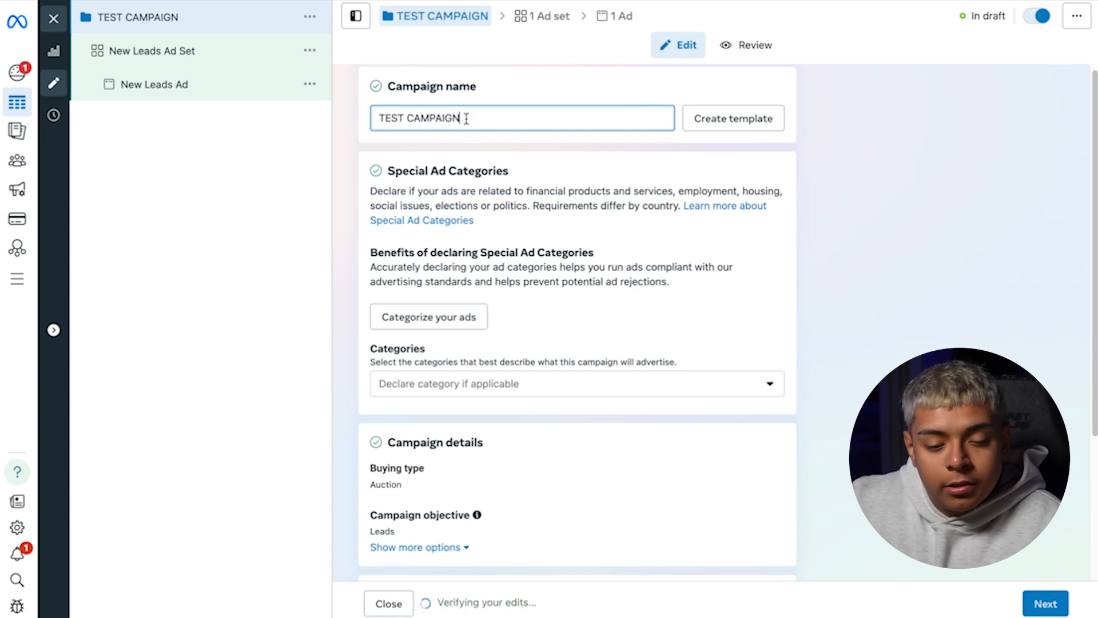
left_click(533, 161)
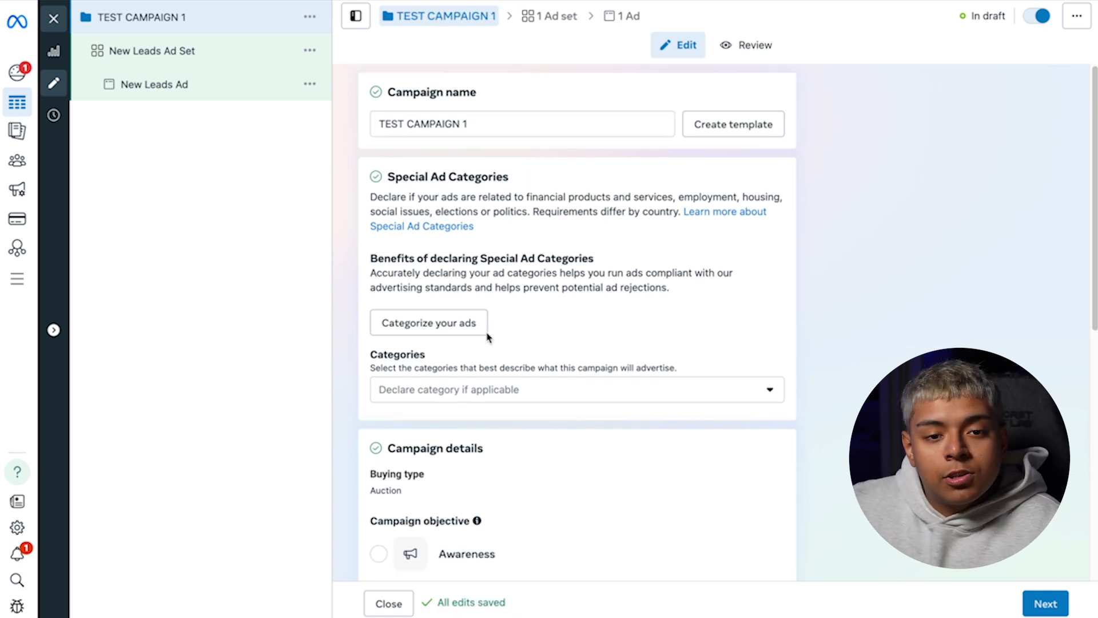
Review the campaign's objective, Advantage campaign budget and A/B test settings, and continue to the ad set
scroll(518, 306, "down", 4)
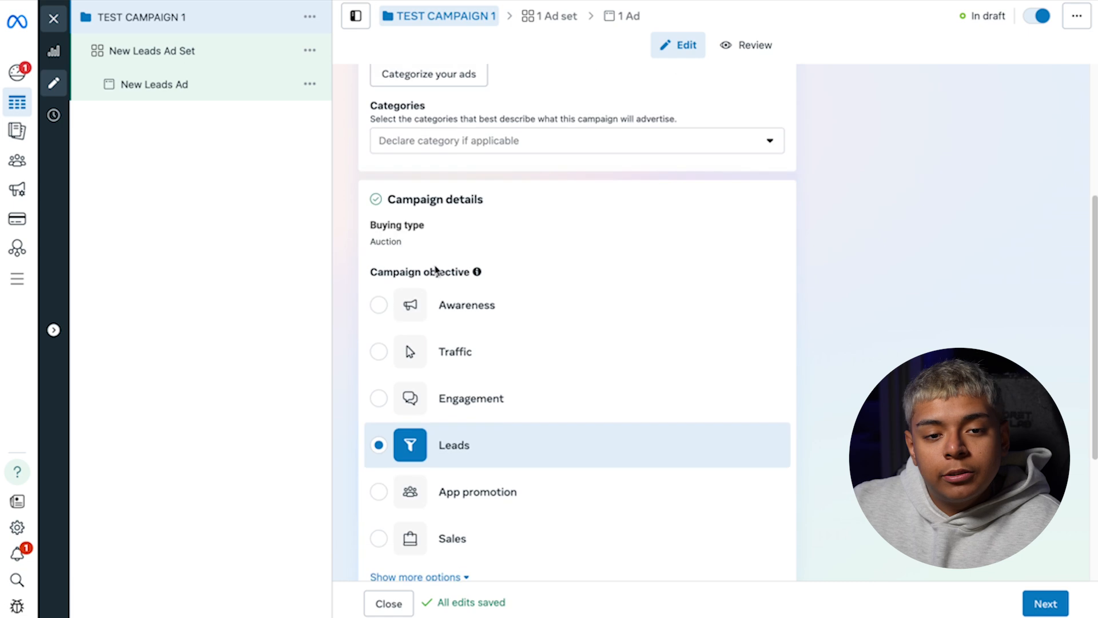
scroll(515, 320, "down", 3)
scroll(513, 330, "down", 1)
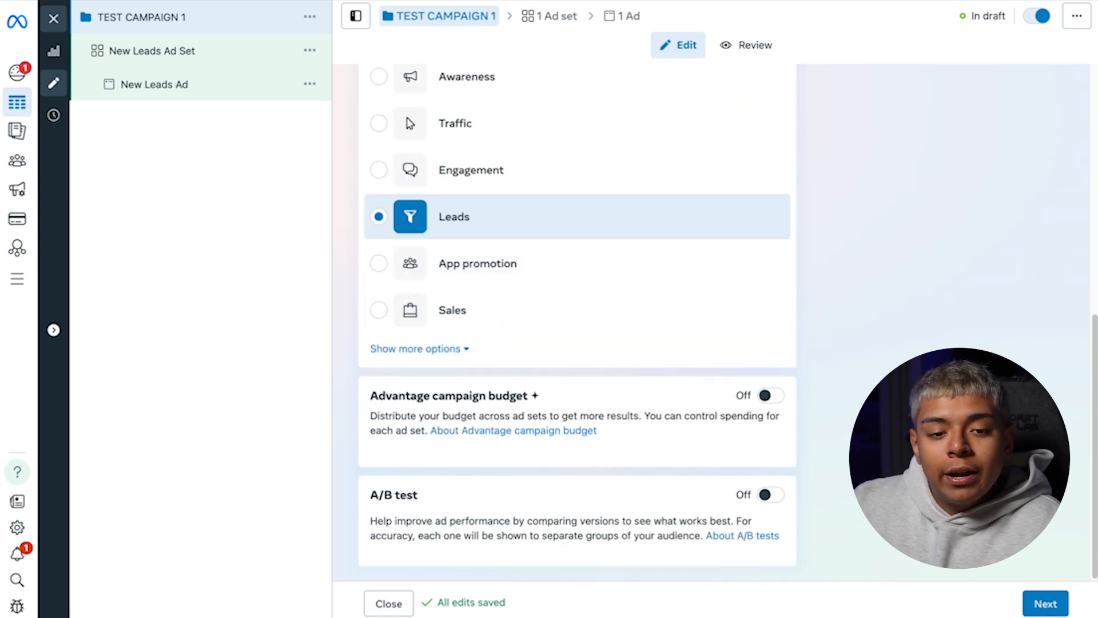
left_click(1045, 604)
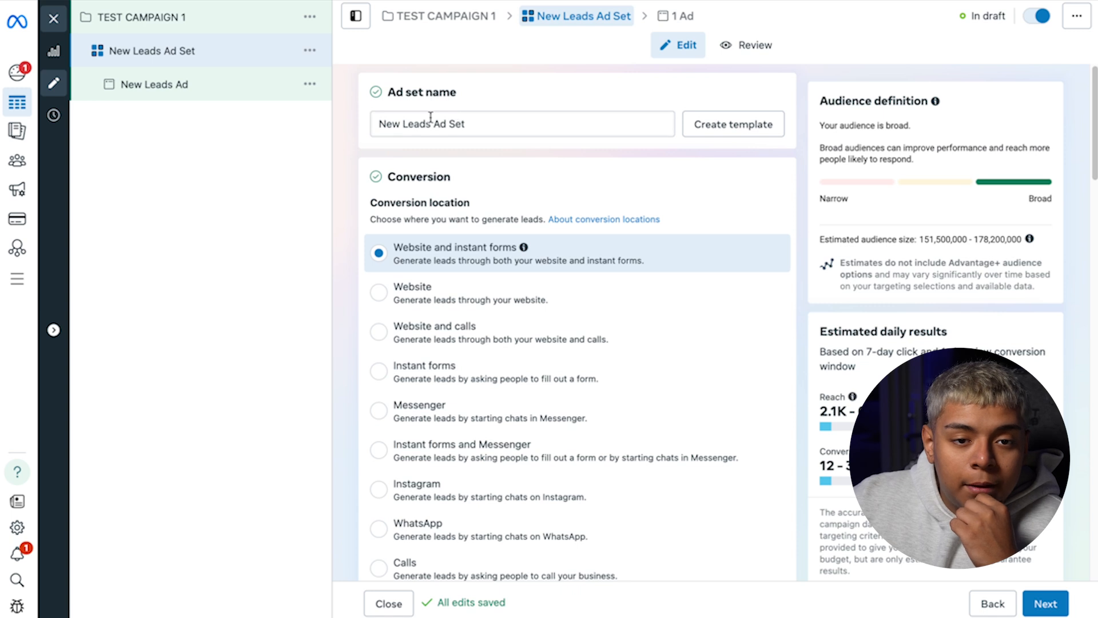
Rename the ad set as TEST AD SET 1
triple_click(395, 123)
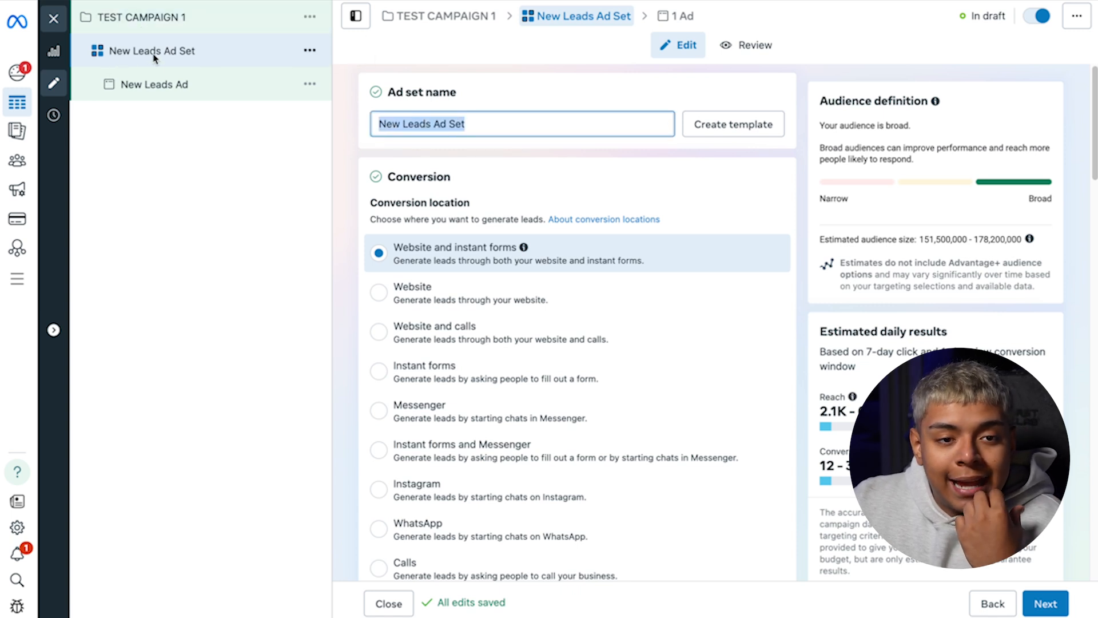
type("TEST CAMPA")
key("BackSpace")
key("BackSpace")
key("BackSpace")
key("BackSpace")
key("BackSpace")
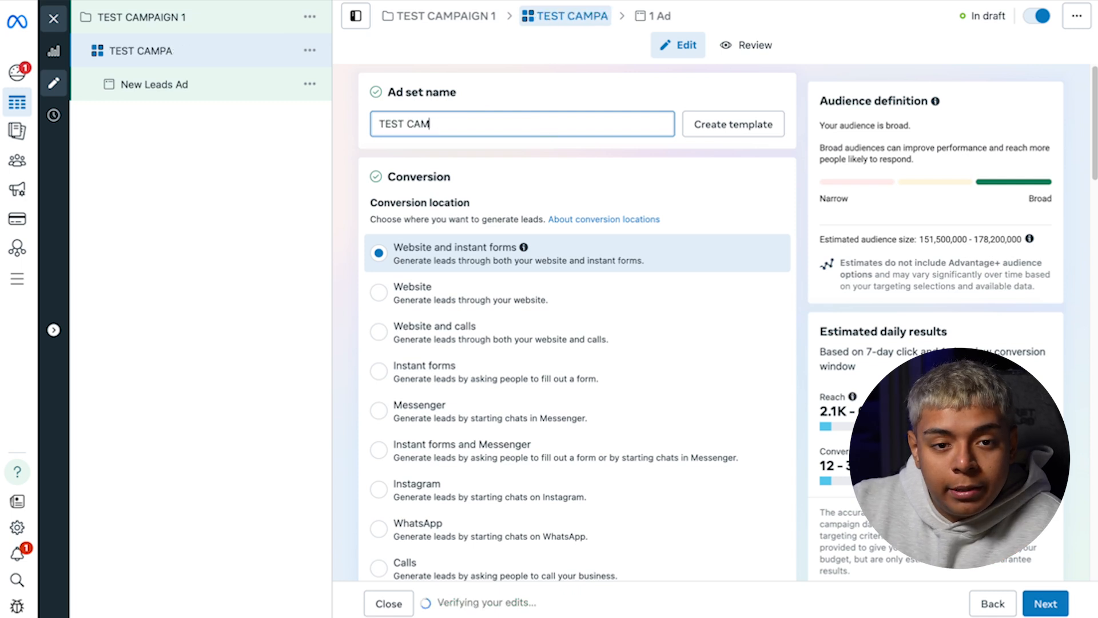
type("AD S")
key("BackSpace")
type("SET 1")
left_click(460, 93)
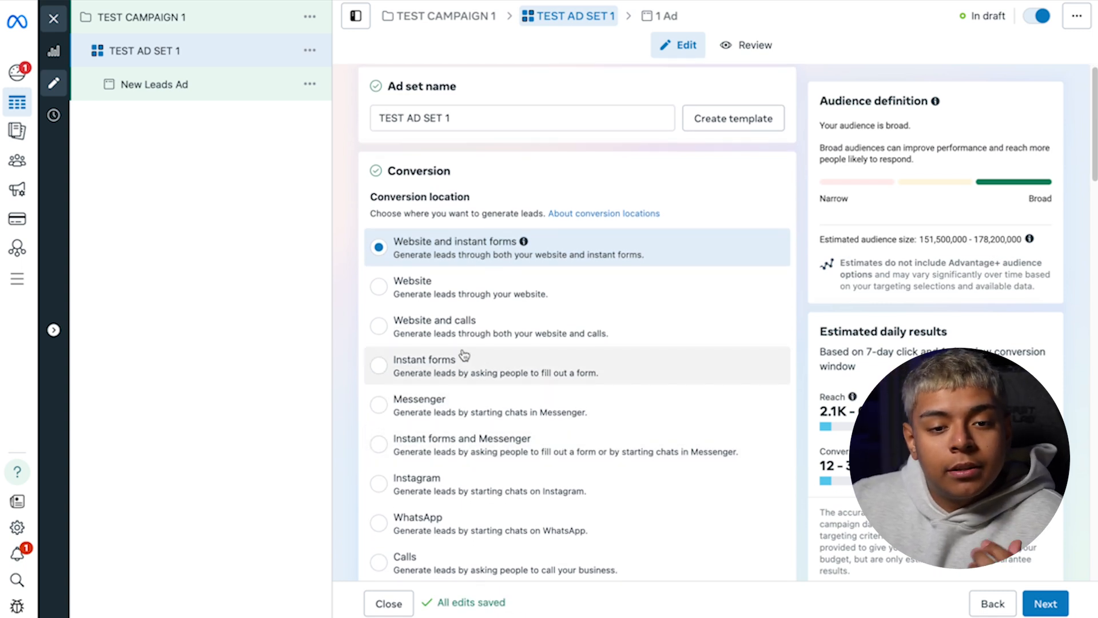
Set the ad set's conversion location to Website and choose Maximize number of conversions as the performance goal
left_click(485, 306)
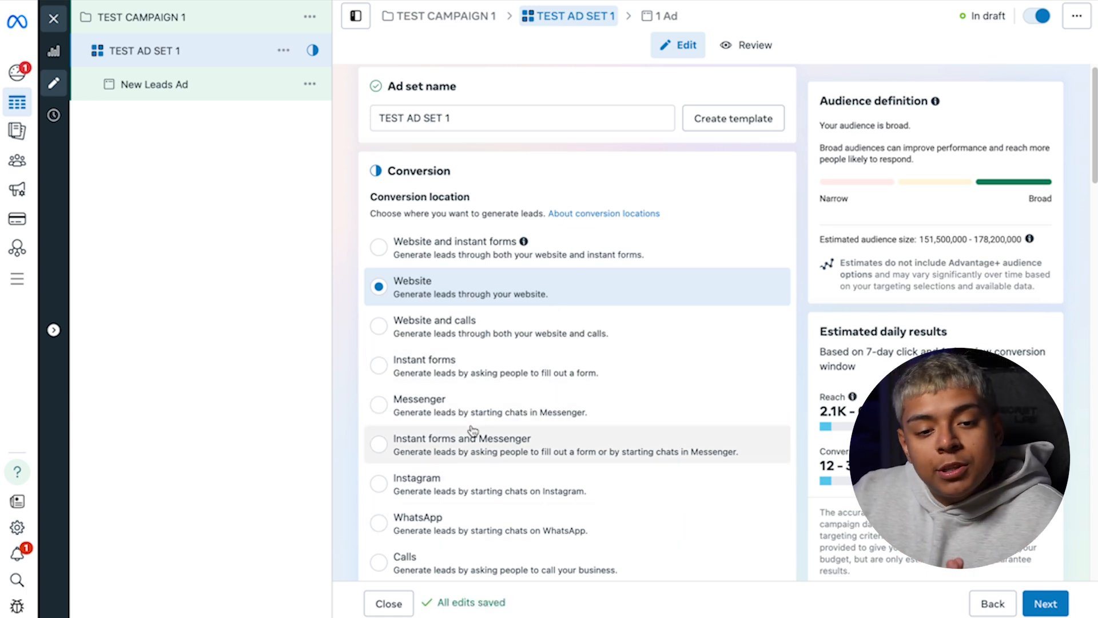
scroll(473, 433, "down", 2)
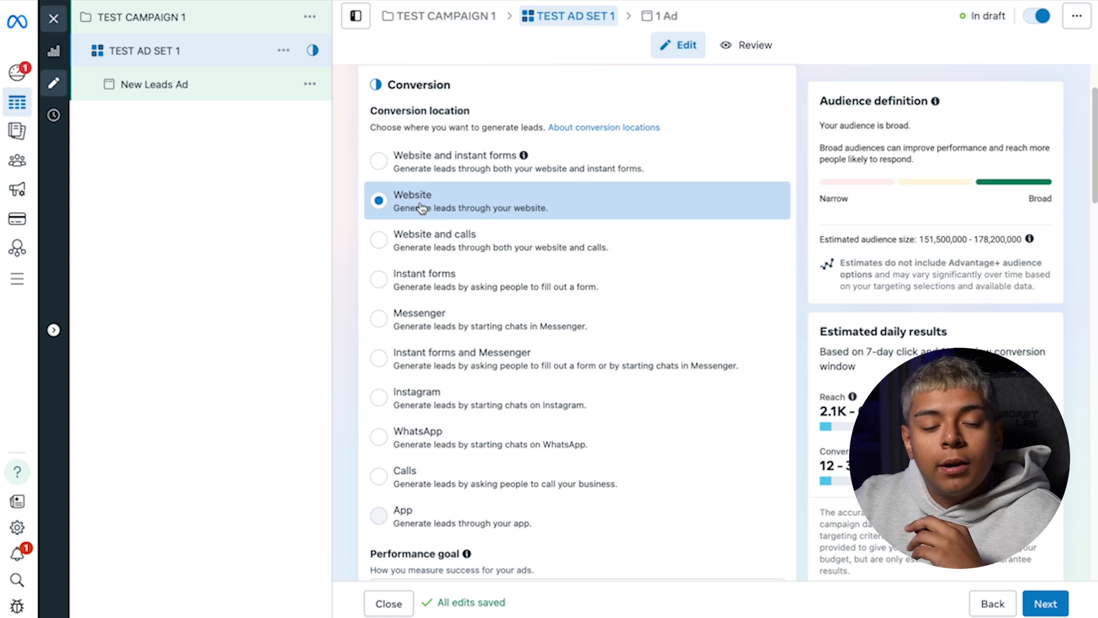
scroll(456, 344, "down", 4)
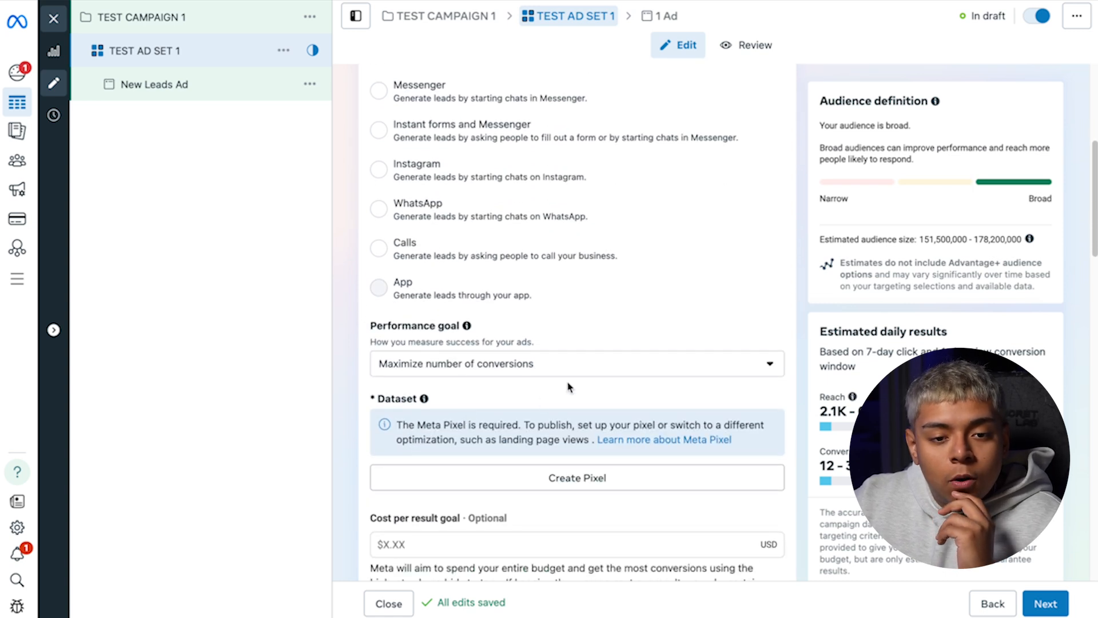
left_click(452, 371)
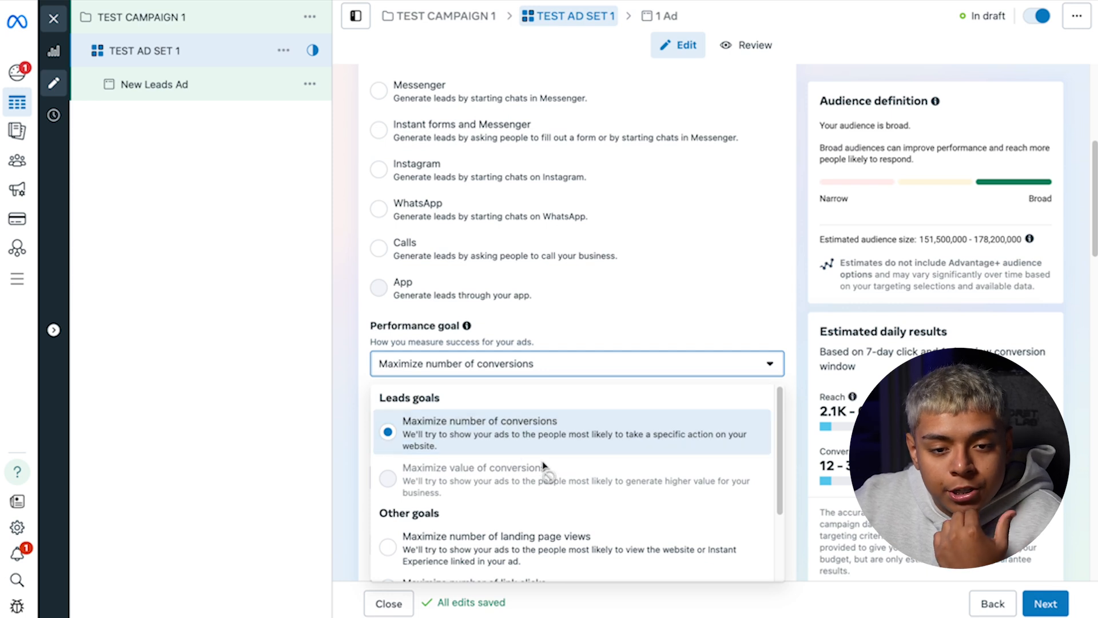
scroll(550, 475, "down", 1)
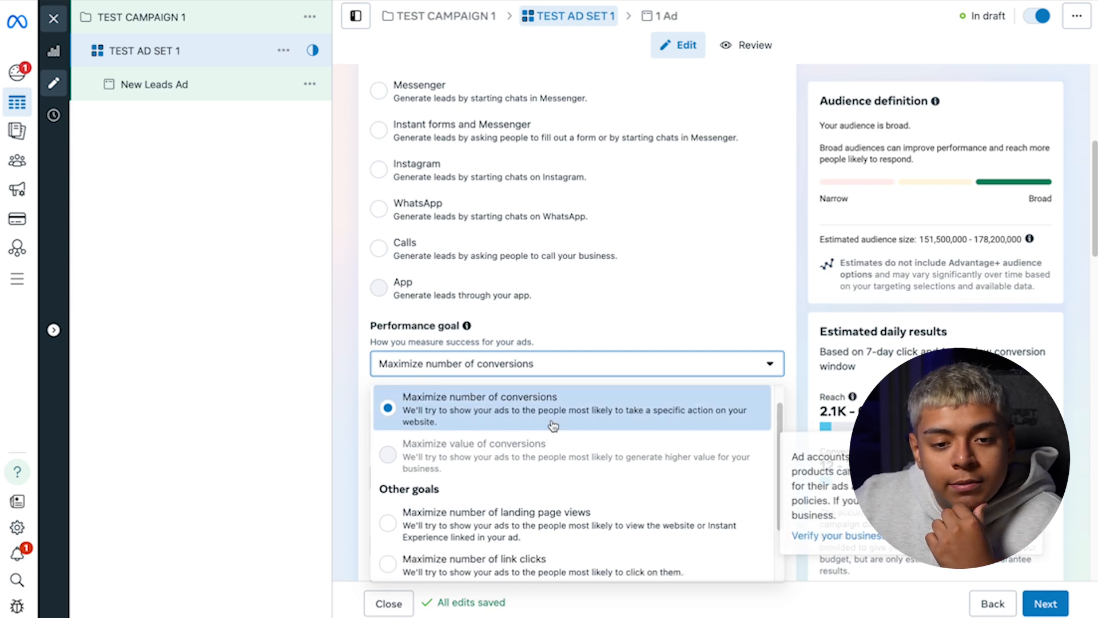
scroll(559, 443, "down", 2)
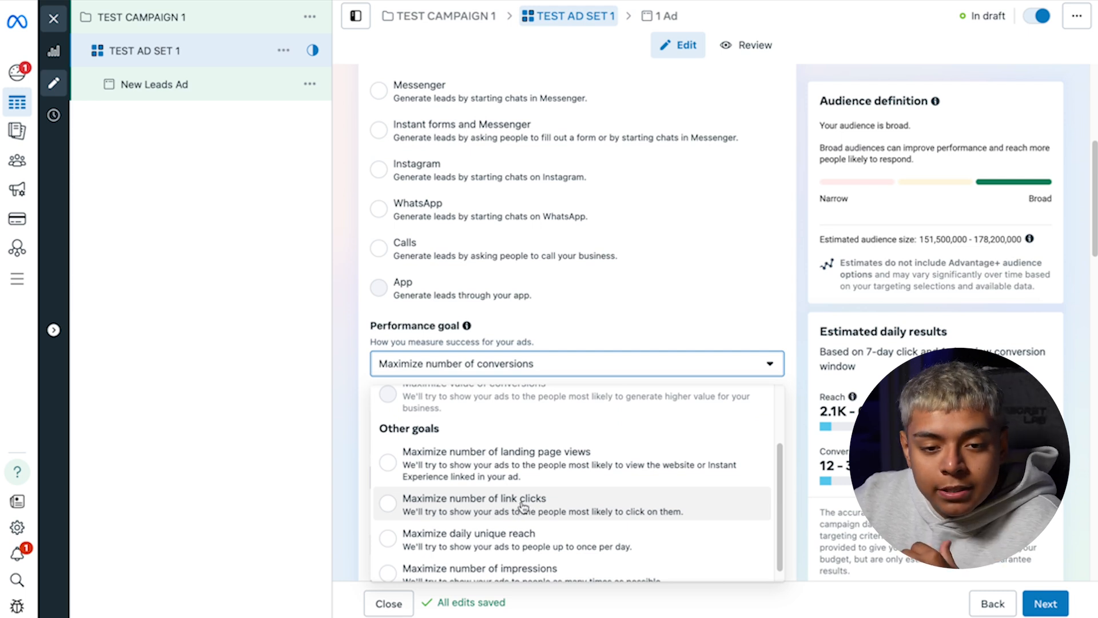
scroll(522, 504, "up", 3)
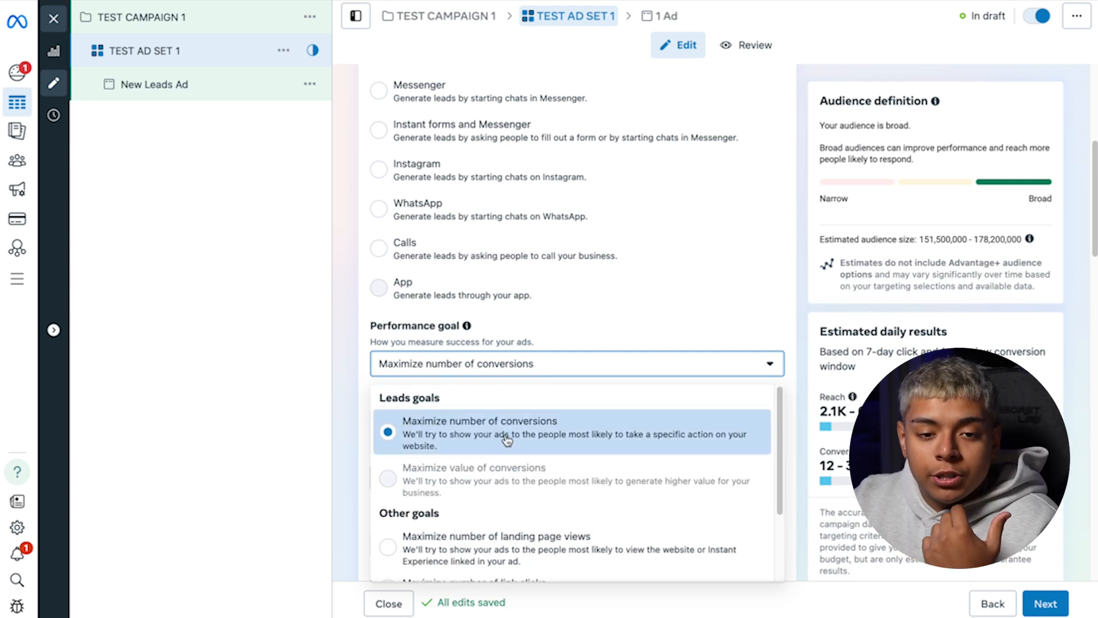
left_click(436, 436)
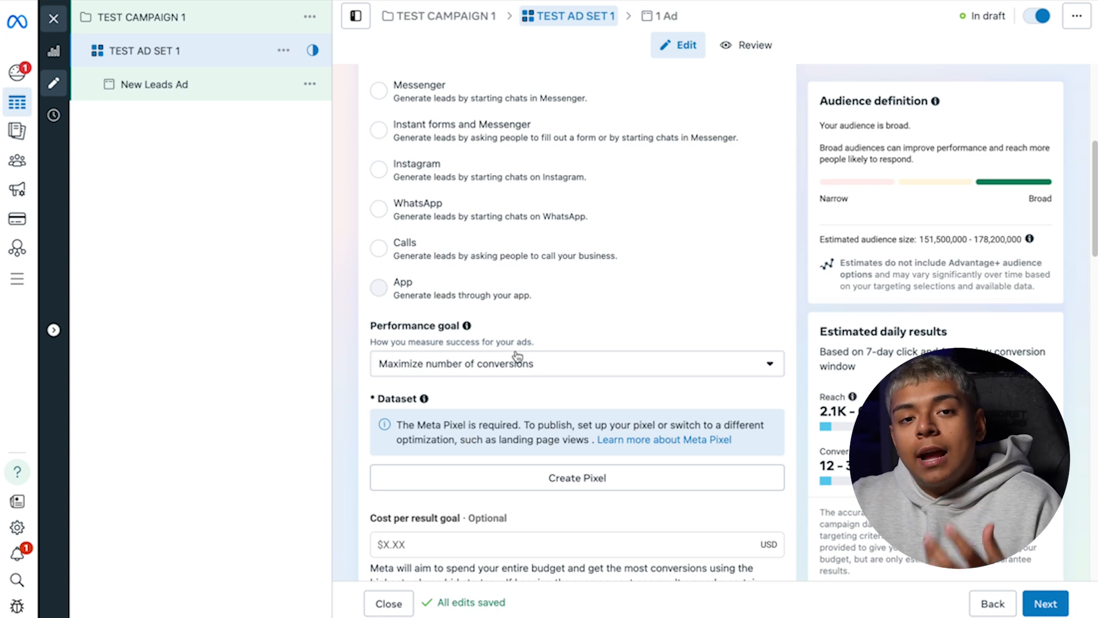
Set the ad set's daily budget to $60.00
scroll(605, 351, "down", 2)
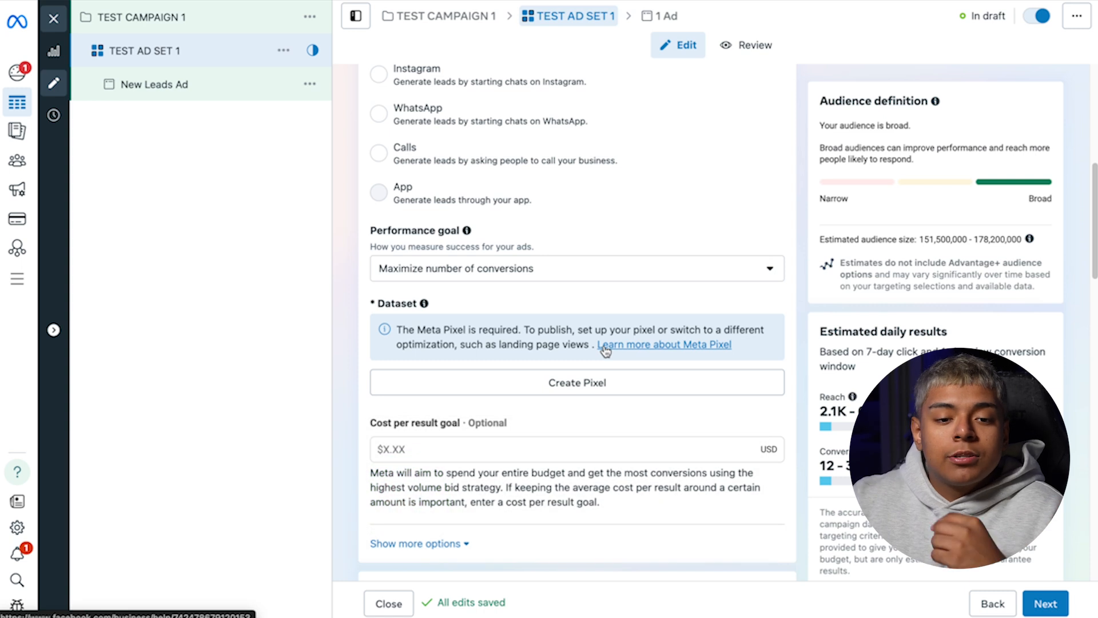
scroll(403, 434, "down", 4)
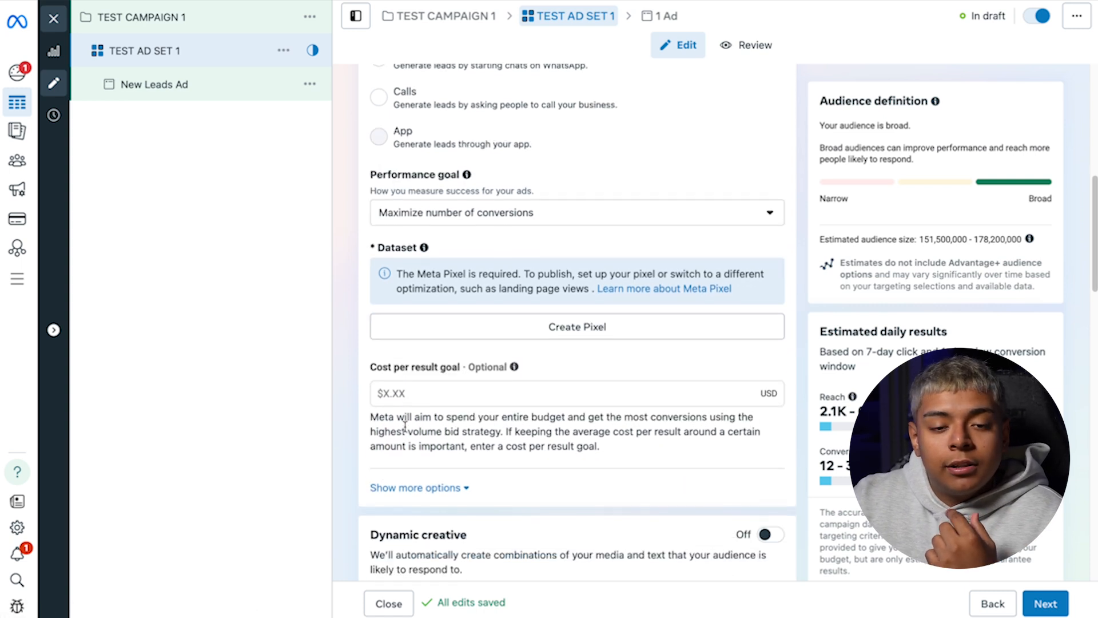
scroll(406, 434, "down", 4)
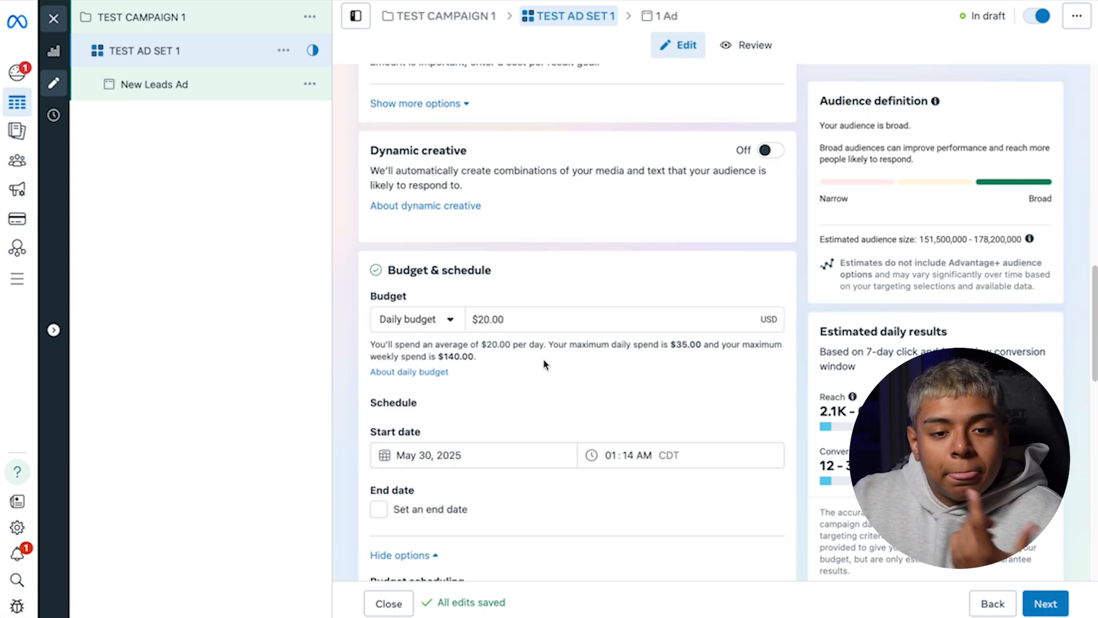
left_click(529, 315)
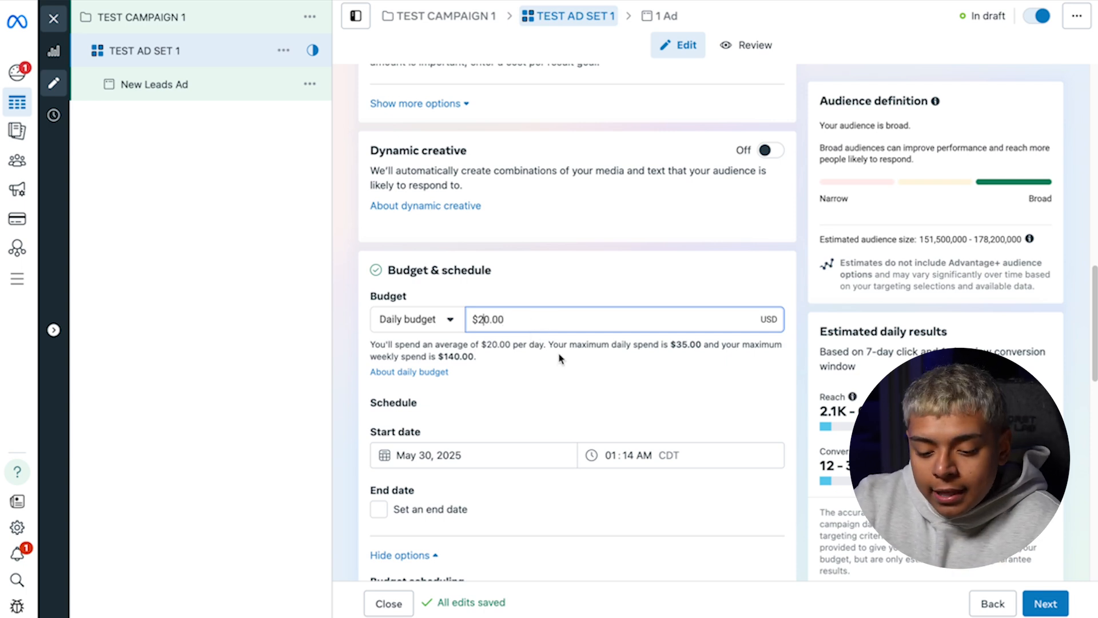
key("BackSpace")
type("3")
key("BackSpace")
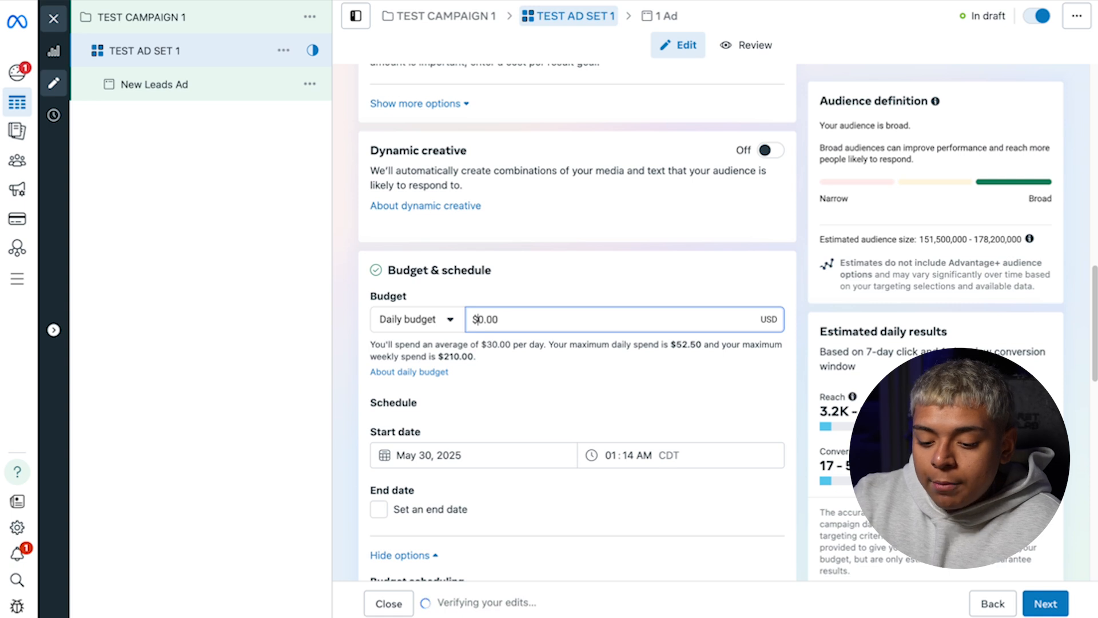
type("6")
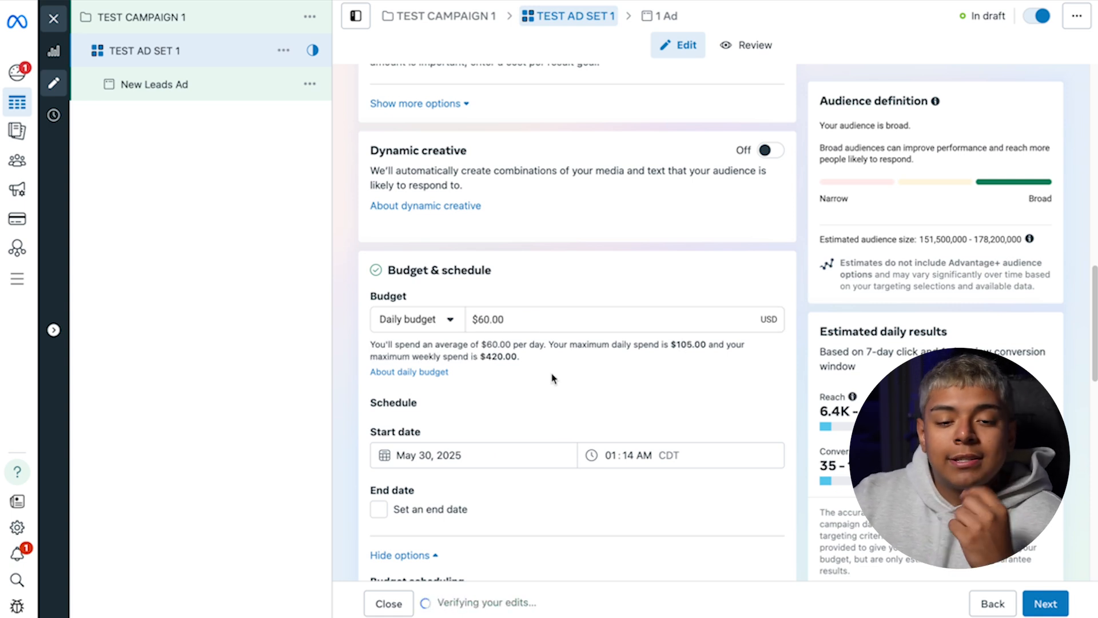
Expand the audience control options and replace the targeted location with the city of Dallas, Texas, United States
scroll(562, 448, "down", 2)
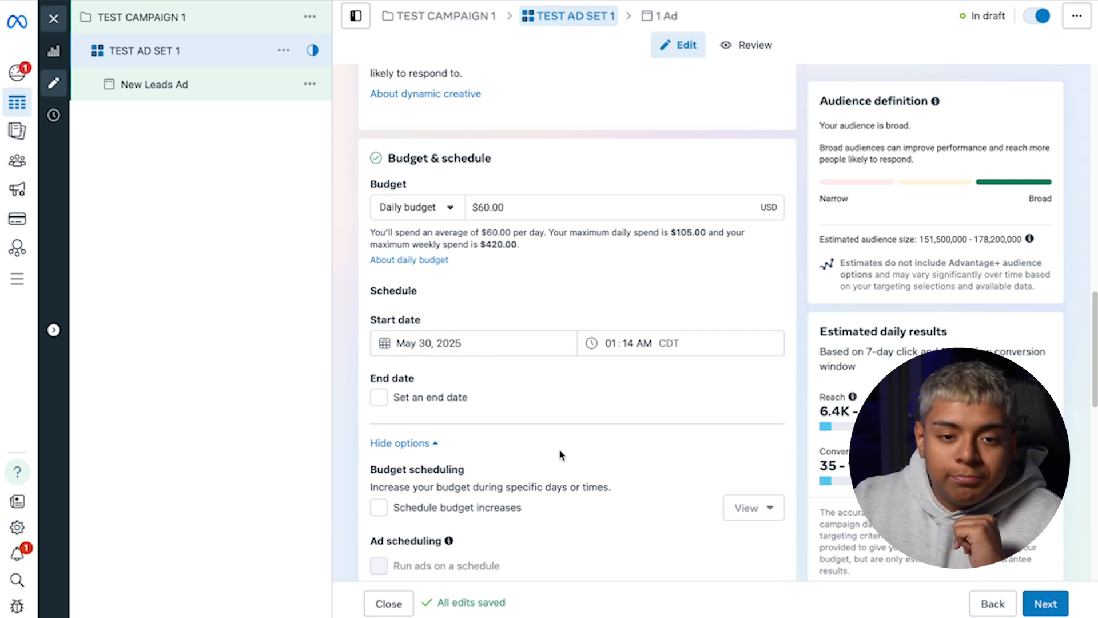
scroll(498, 363, "down", 1)
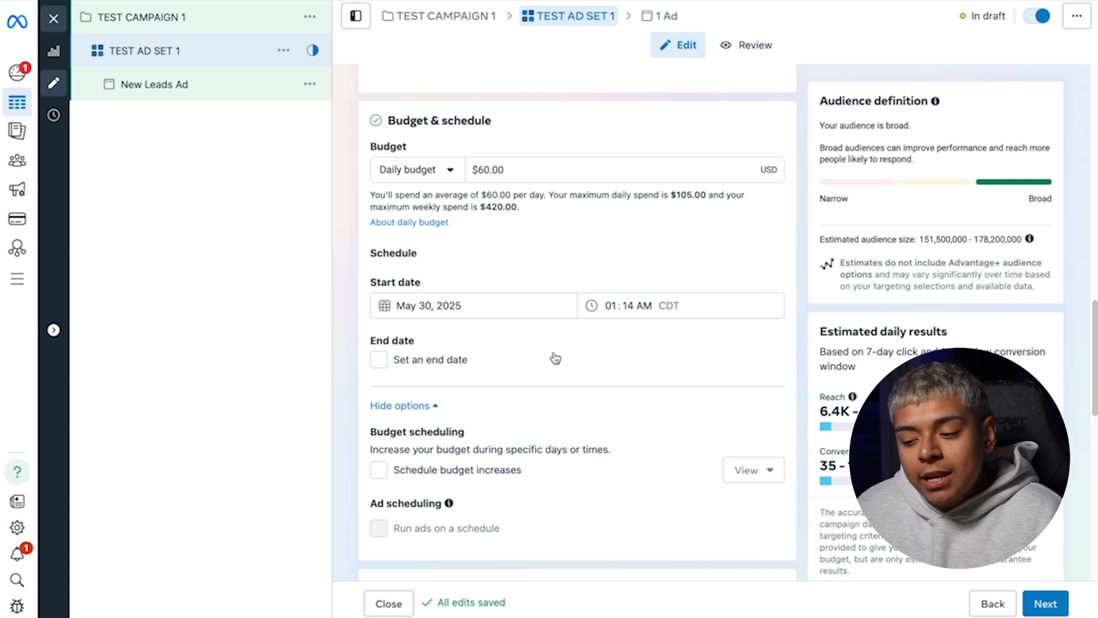
scroll(556, 359, "down", 5)
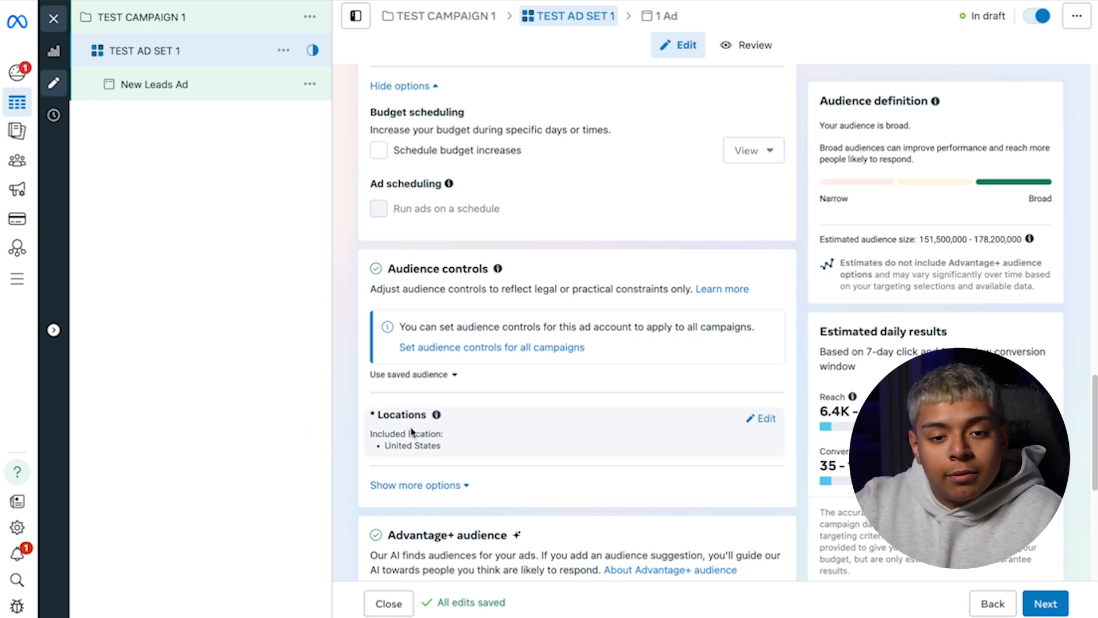
left_click(417, 485)
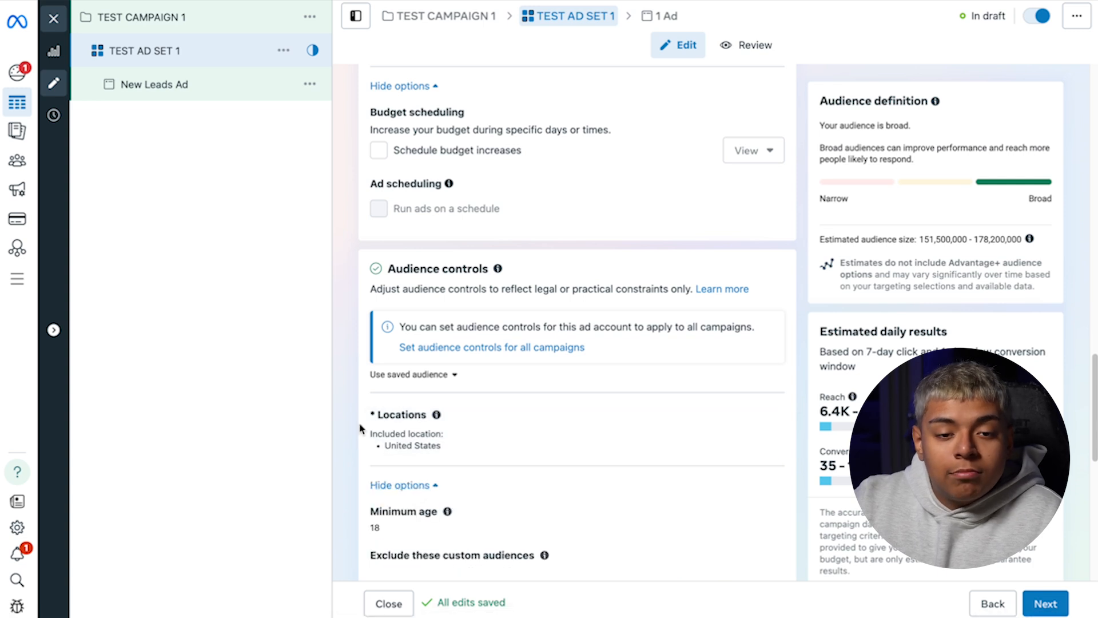
scroll(527, 446, "down", 2)
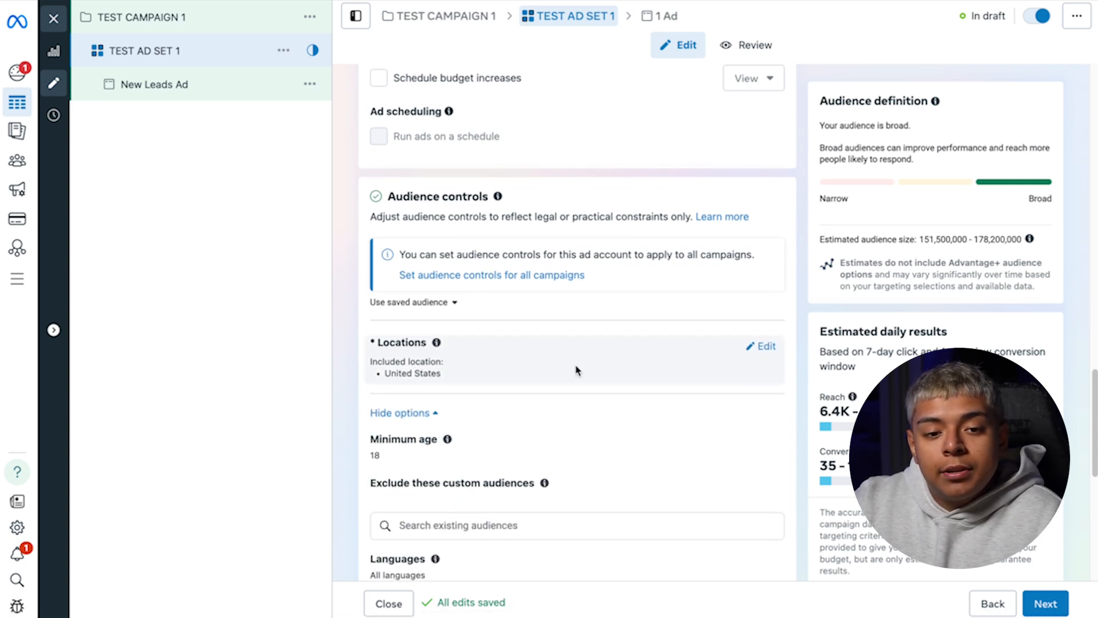
left_click(761, 346)
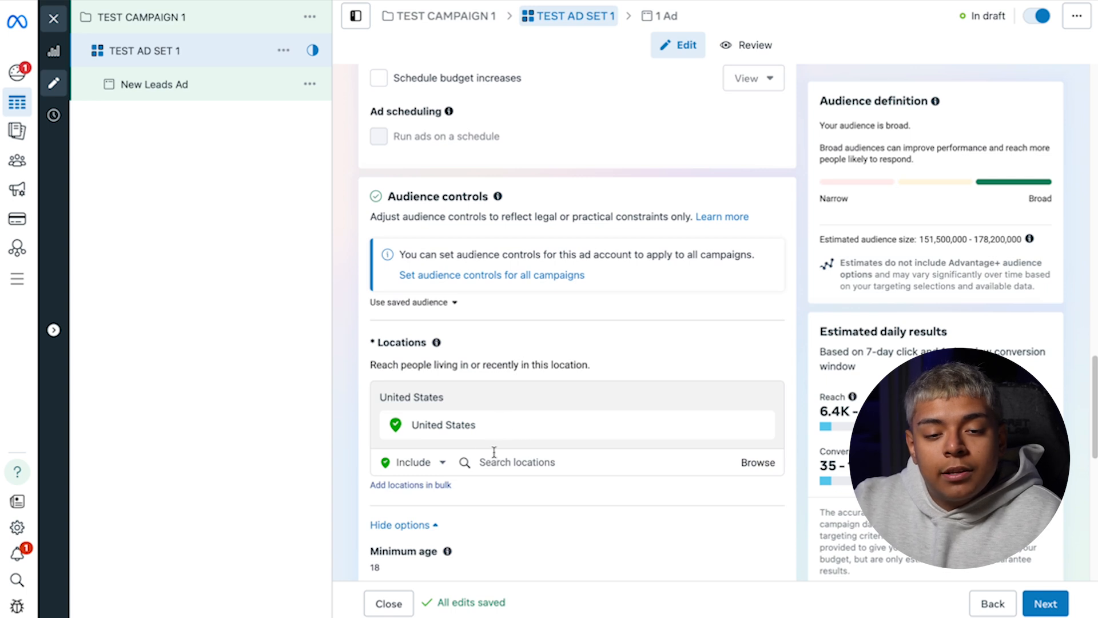
left_click(520, 454)
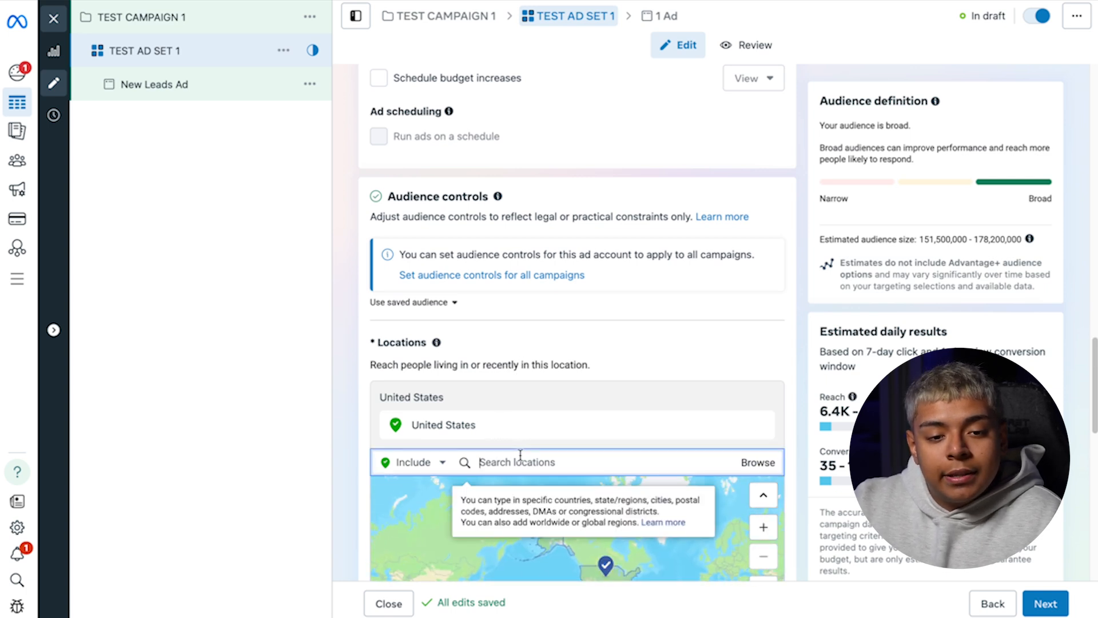
type("dallas t")
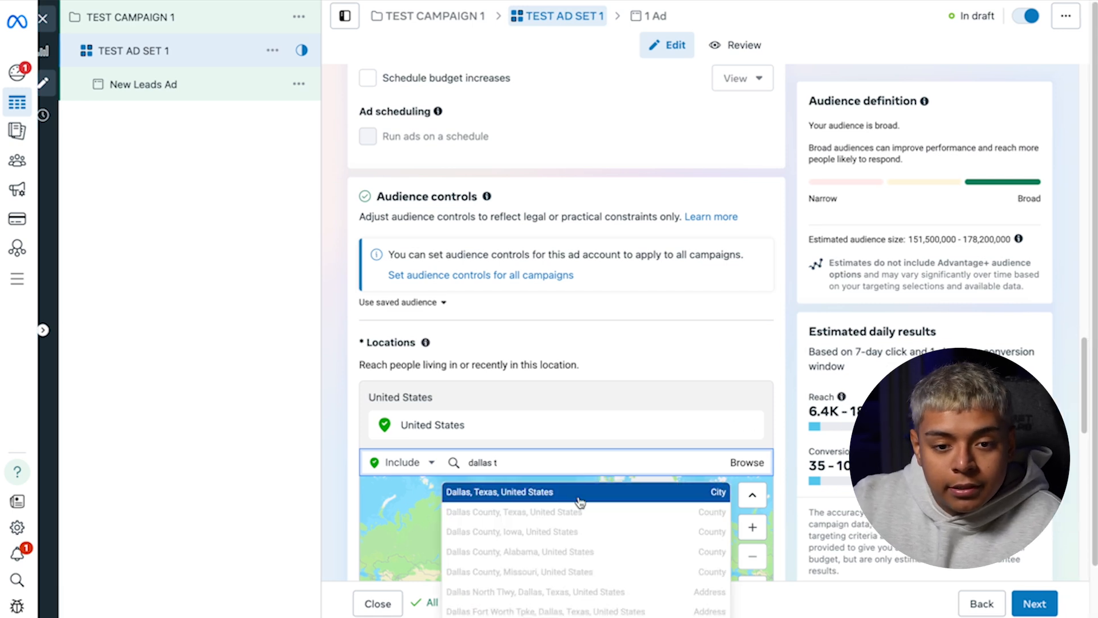
left_click(576, 496)
Widen the targeting radius around Dallas, Texas to 50 mi
scroll(574, 478, "down", 1)
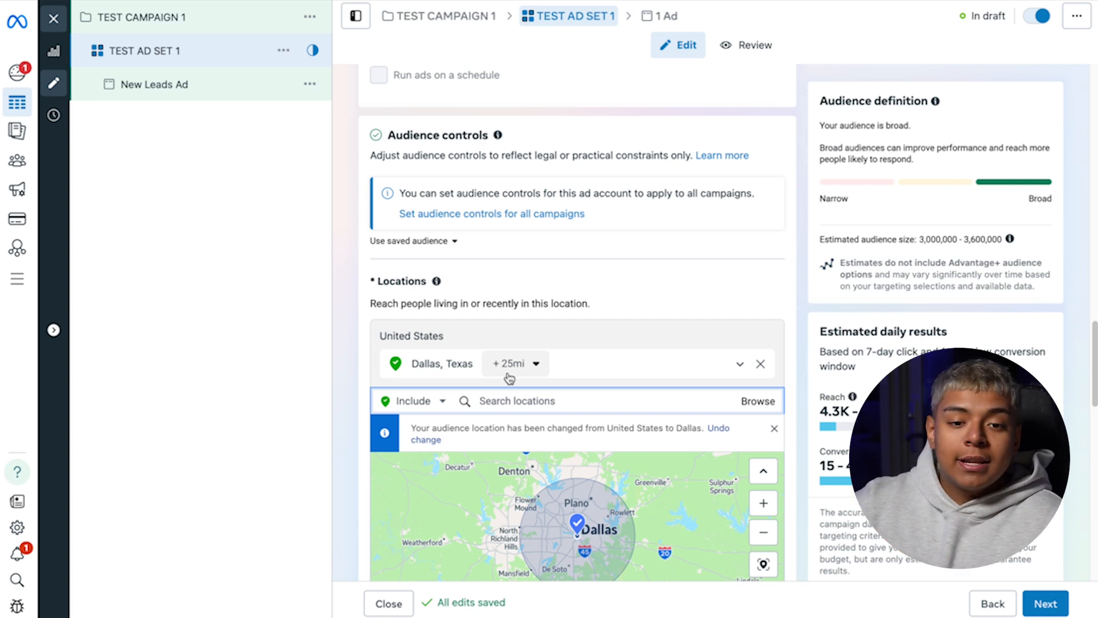
left_click(510, 377)
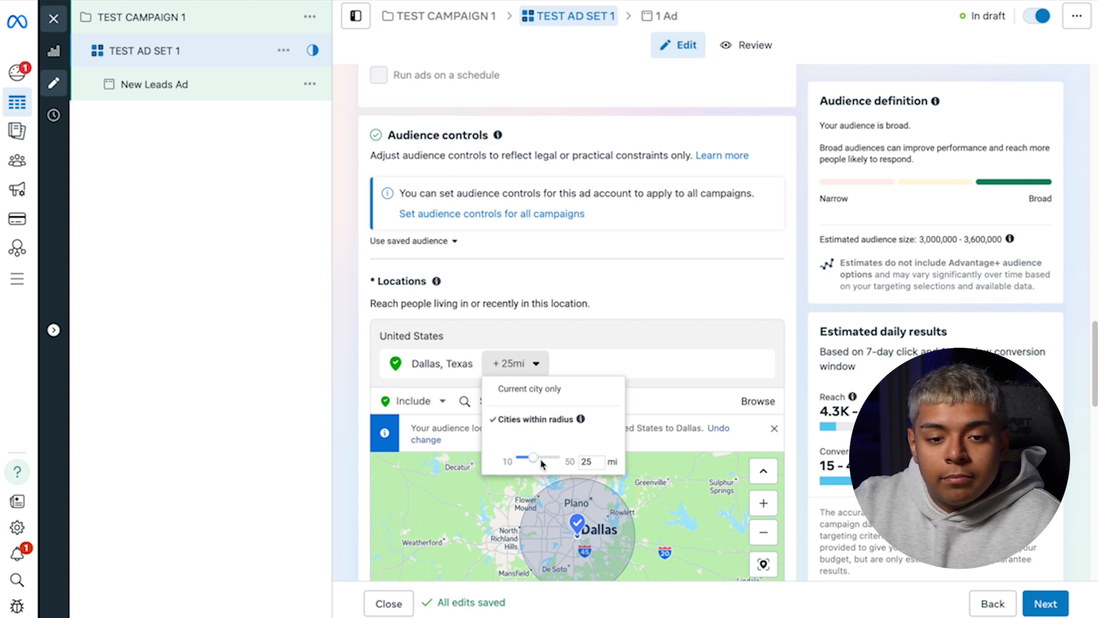
left_click_drag(533, 458, 559, 458)
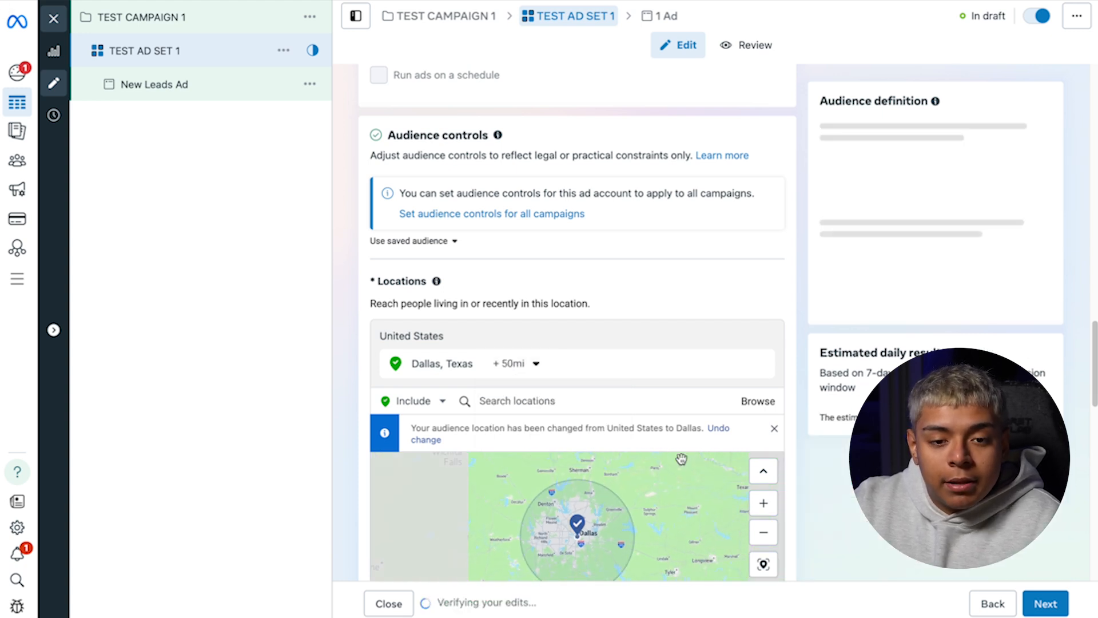
scroll(522, 456, "down", 2)
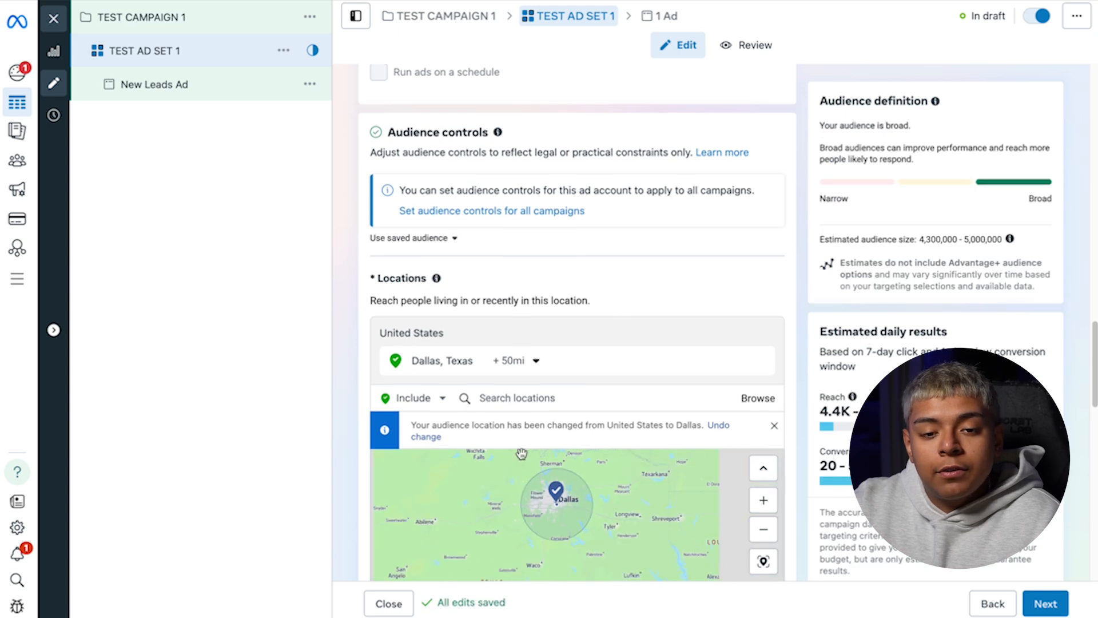
Set the targeting radius around Dallas, Texas to 25 mi
left_click(515, 360)
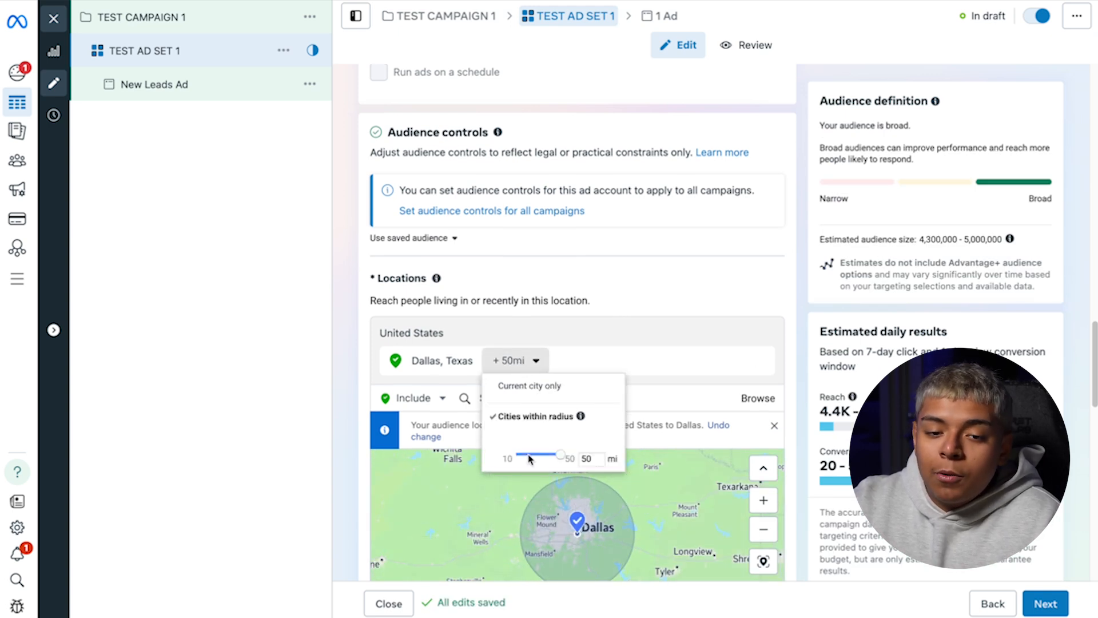
left_click_drag(561, 460, 540, 457)
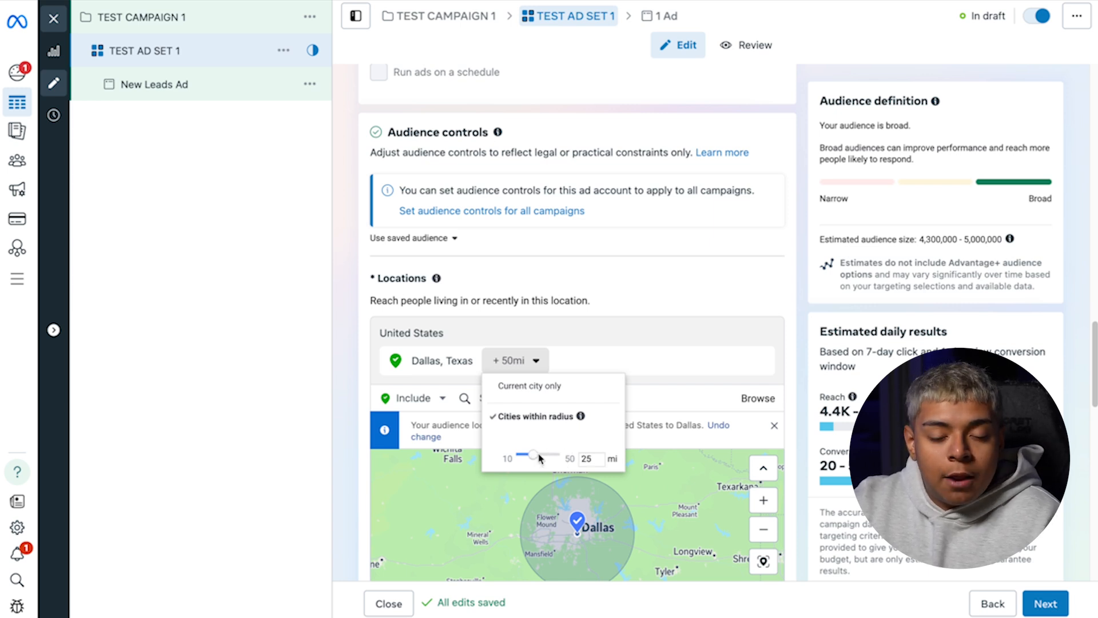
left_click(598, 345)
Switch the ad set from Advantage+ audience to the original audience options and confirm using the original audience
scroll(575, 405, "down", 7)
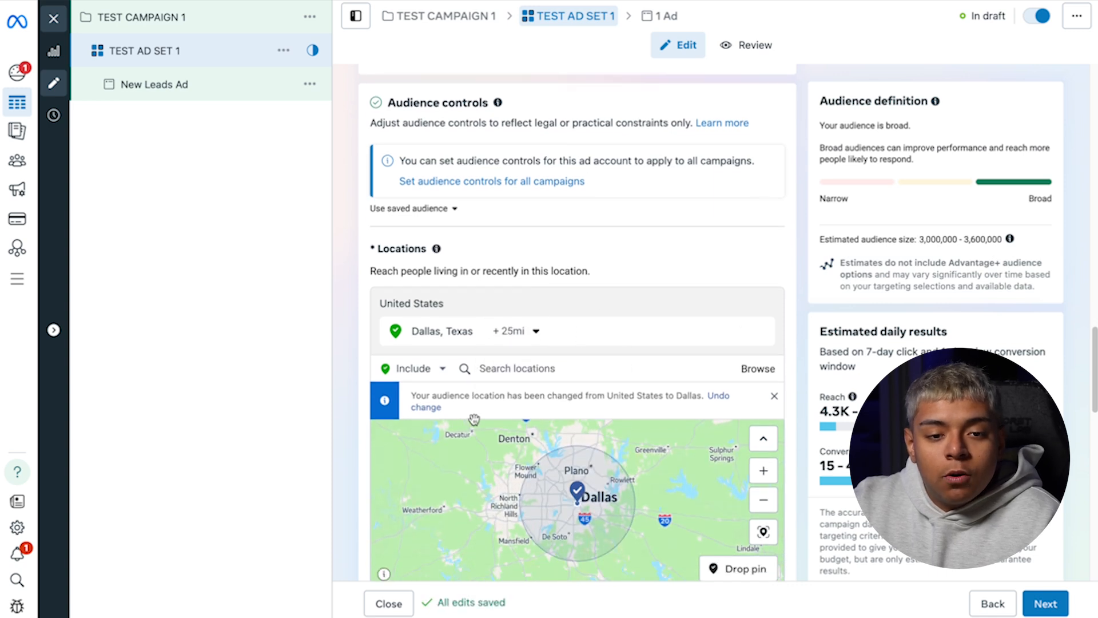
scroll(474, 432, "down", 3)
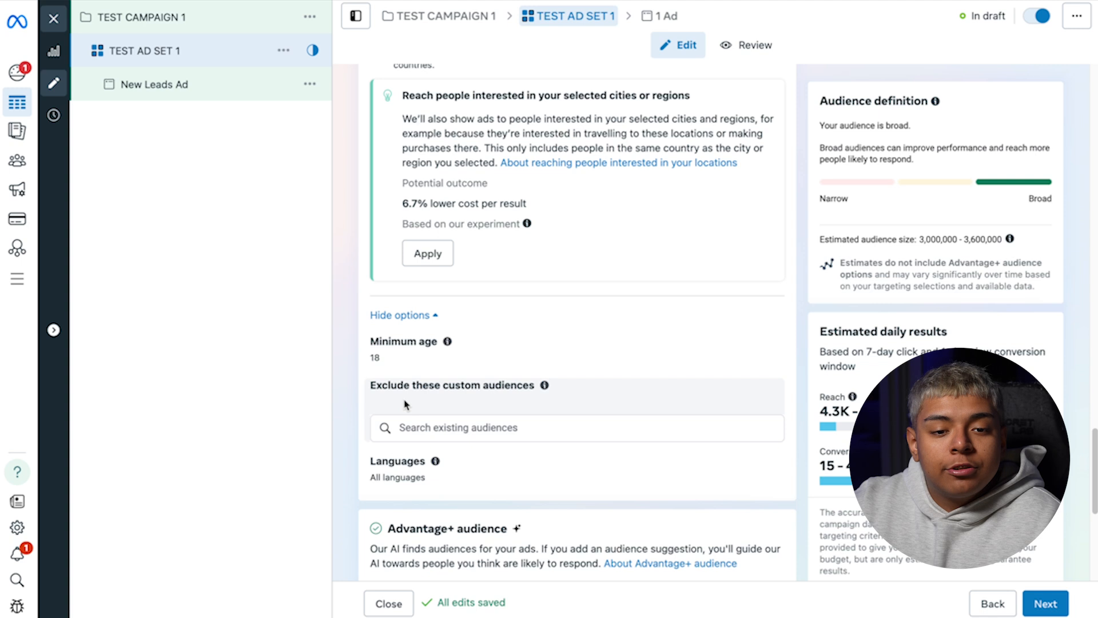
scroll(527, 466, "down", 1)
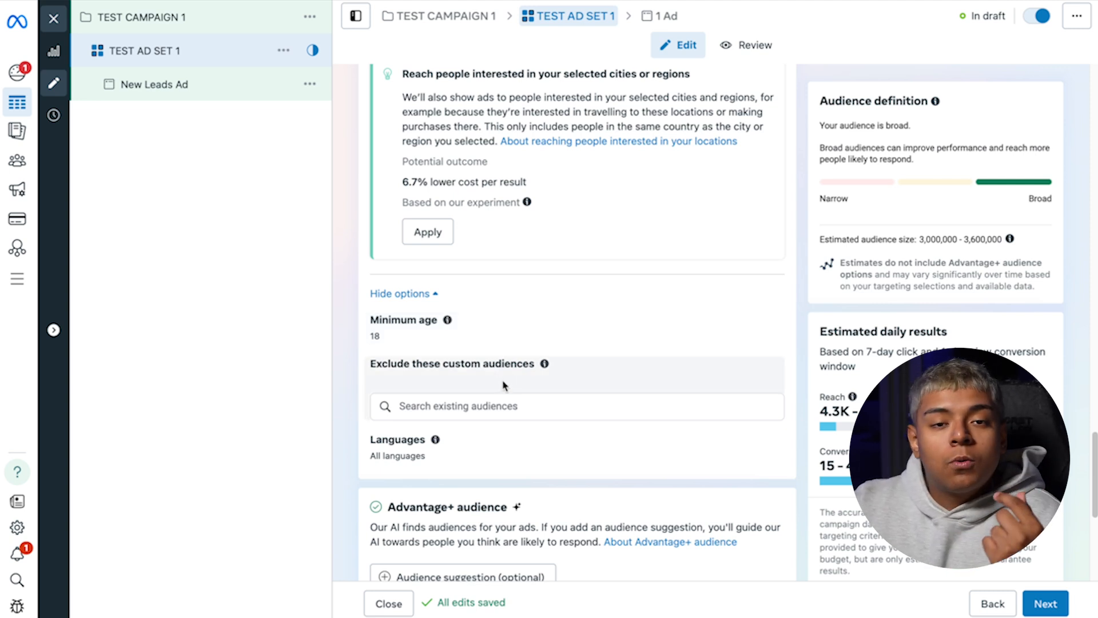
scroll(501, 434, "down", 3)
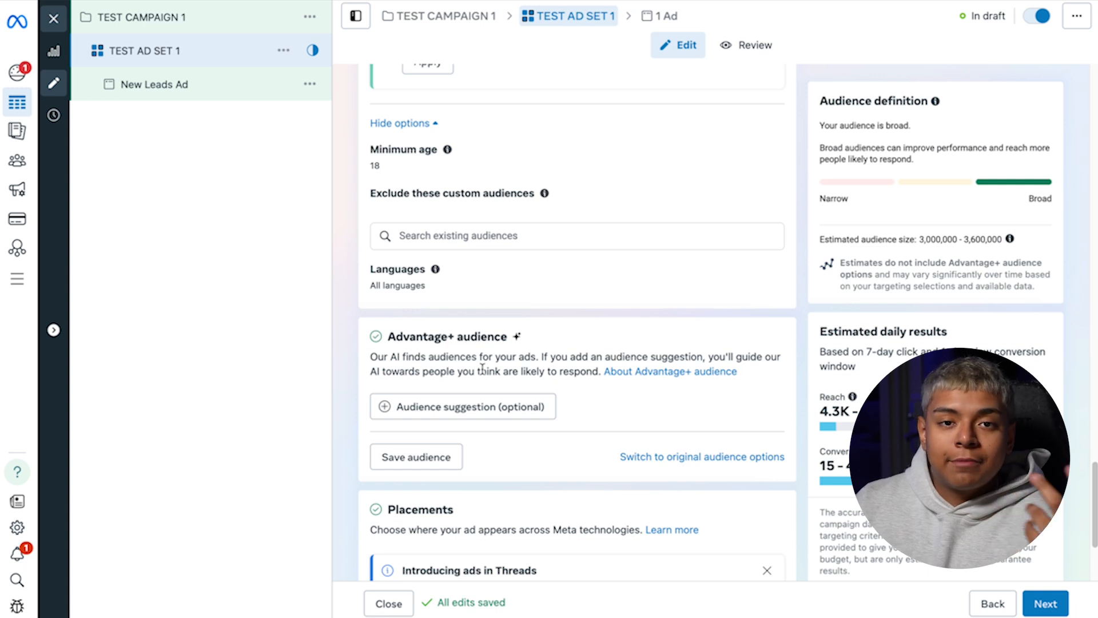
scroll(480, 338, "down", 1)
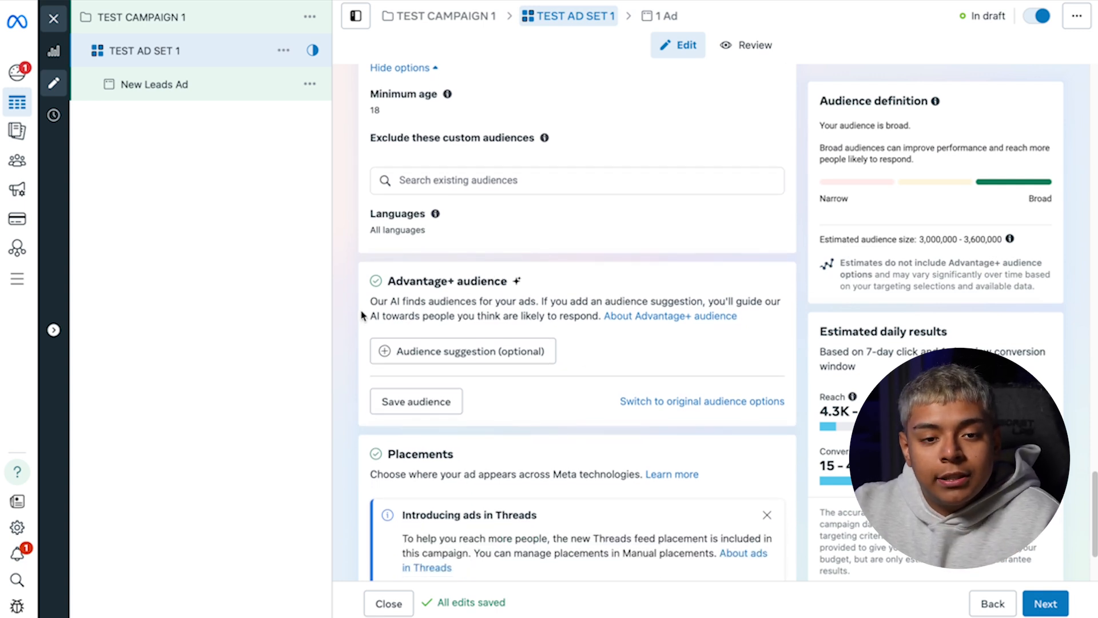
left_click_drag(408, 280, 548, 302)
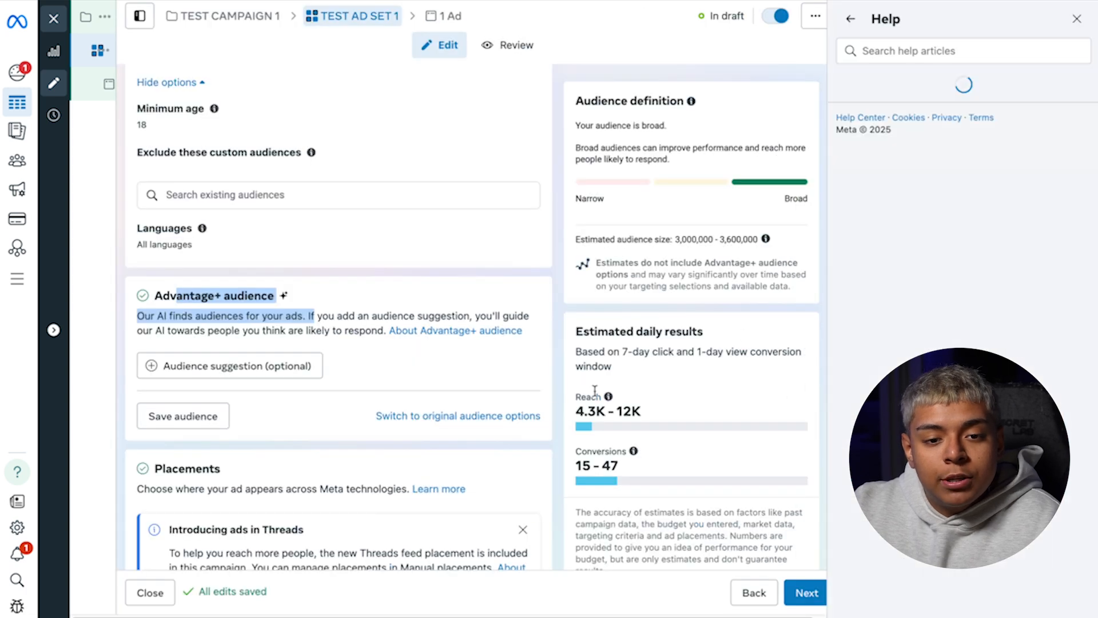
left_click(458, 416)
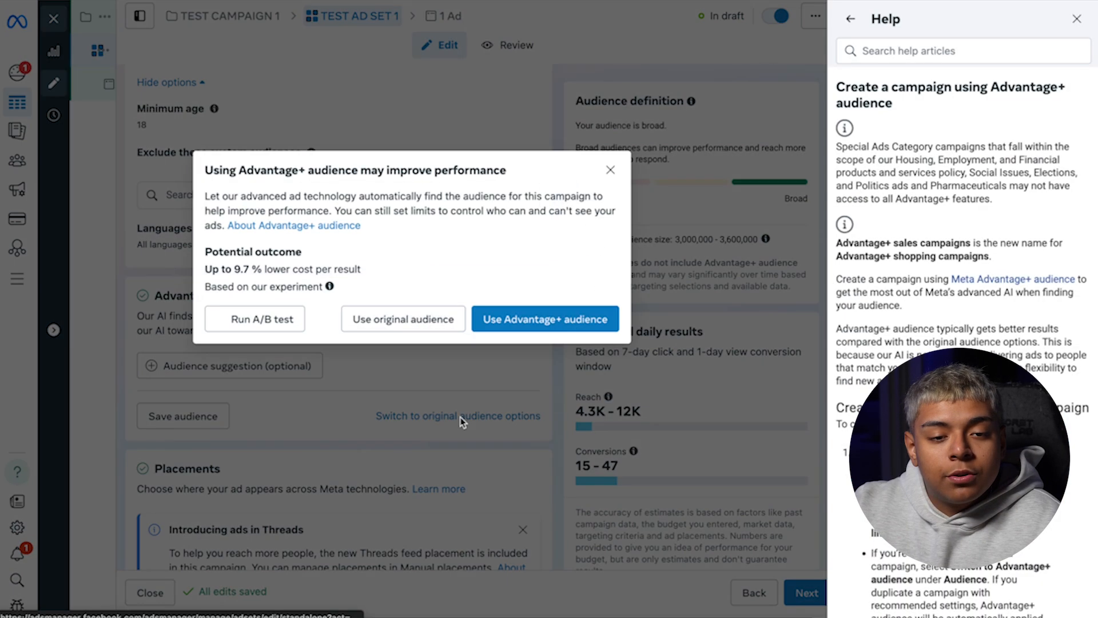
left_click(413, 323)
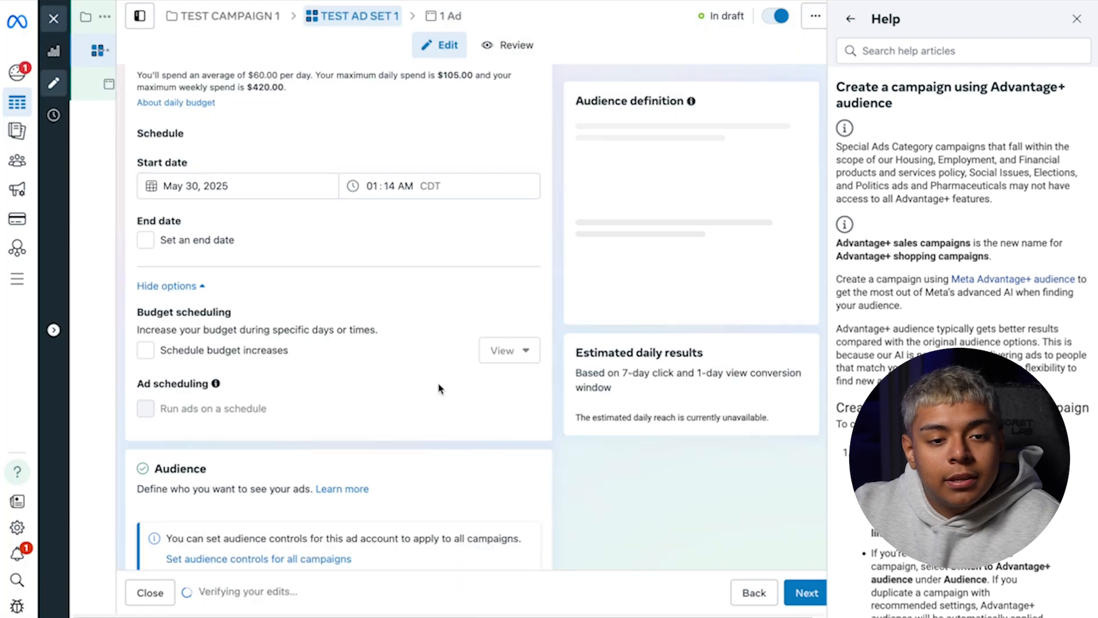
Search the Advantage+ detailed targeting options for "hair" and browse the suggested interests and job titles
scroll(369, 412, "down", 5)
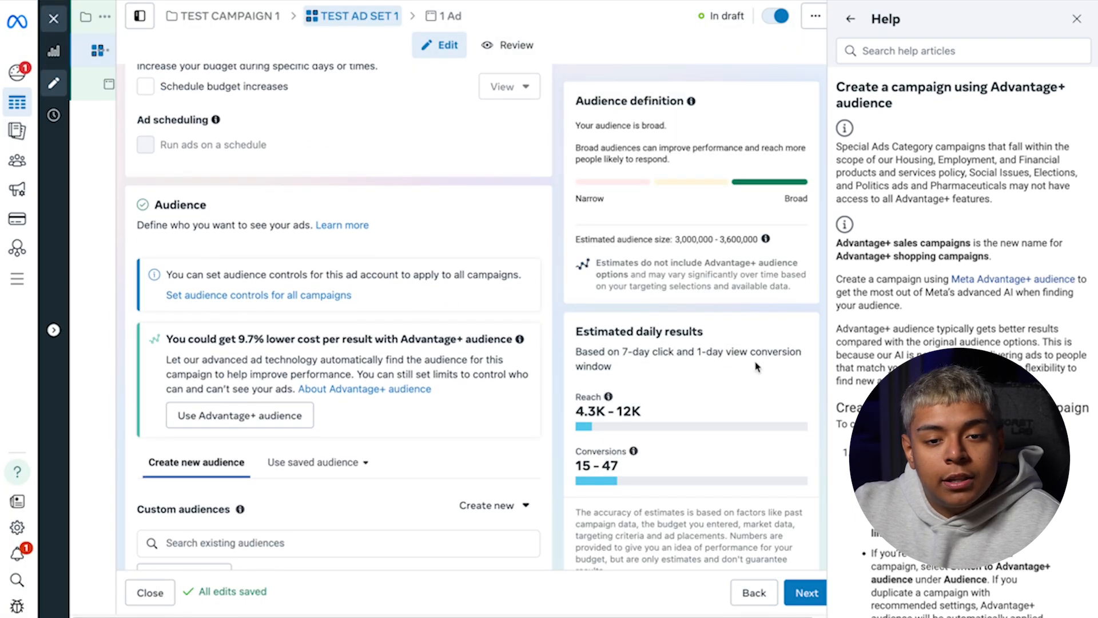
scroll(290, 387, "down", 2)
scroll(290, 387, "down", 1)
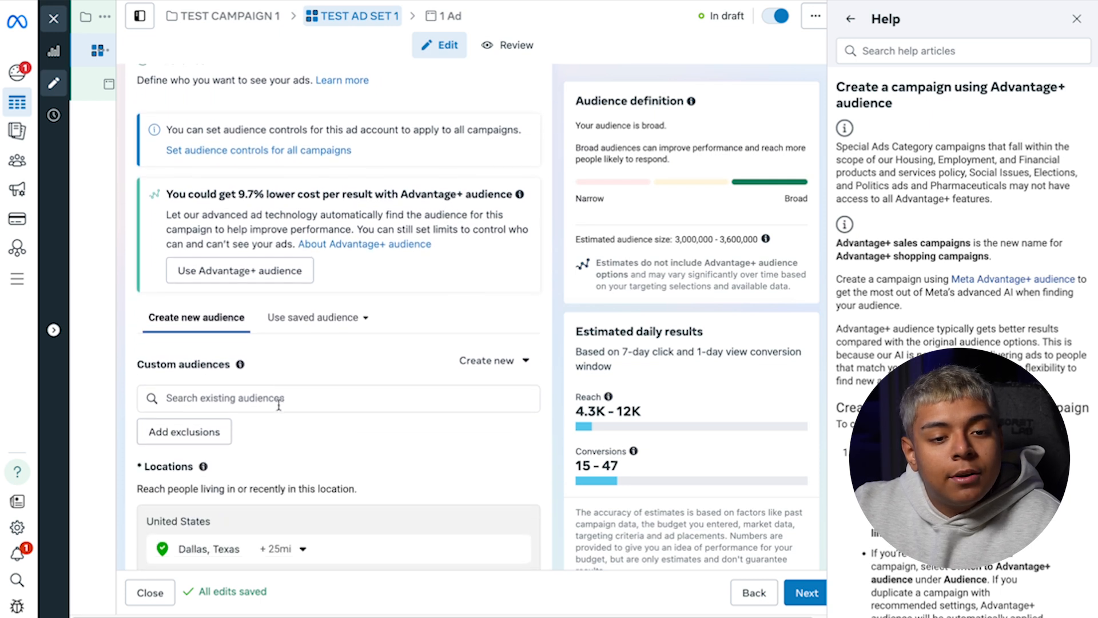
scroll(295, 426, "down", 12)
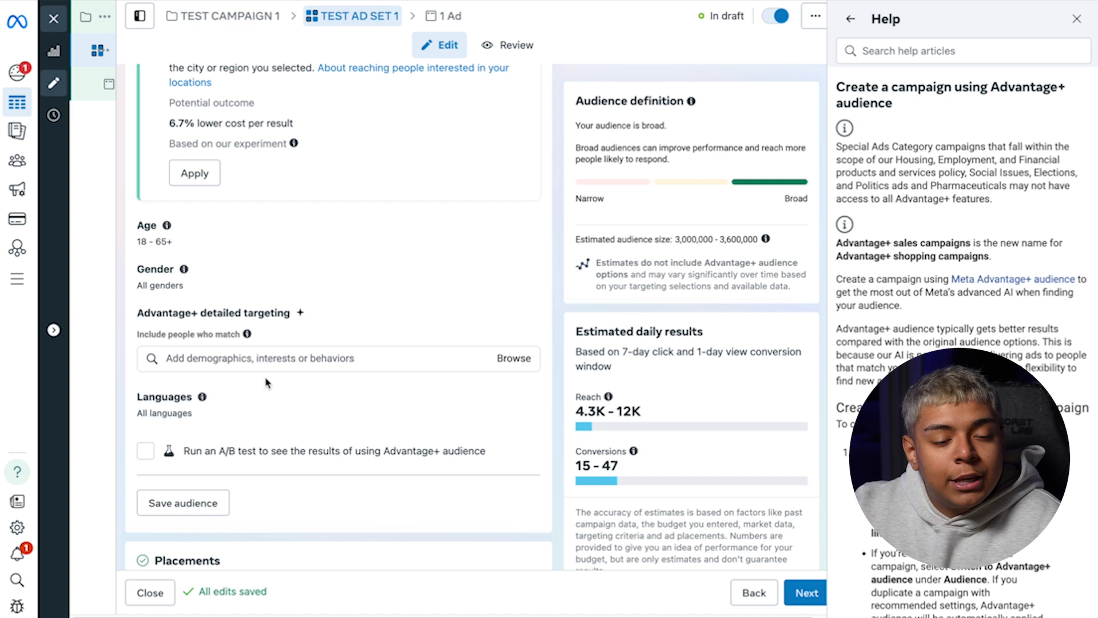
left_click(275, 370)
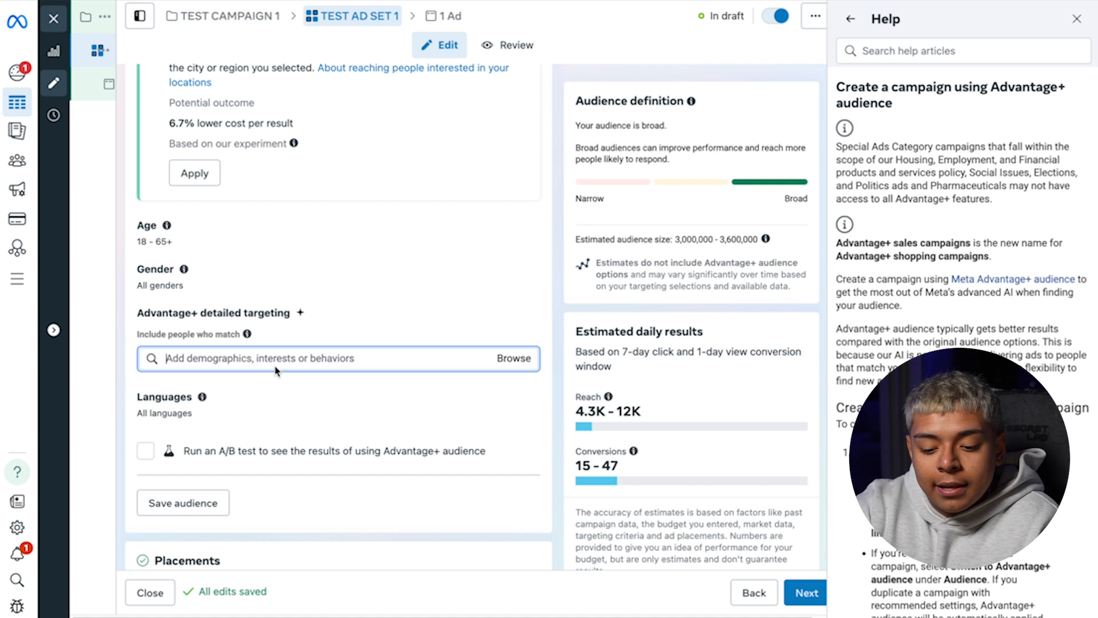
type("hair")
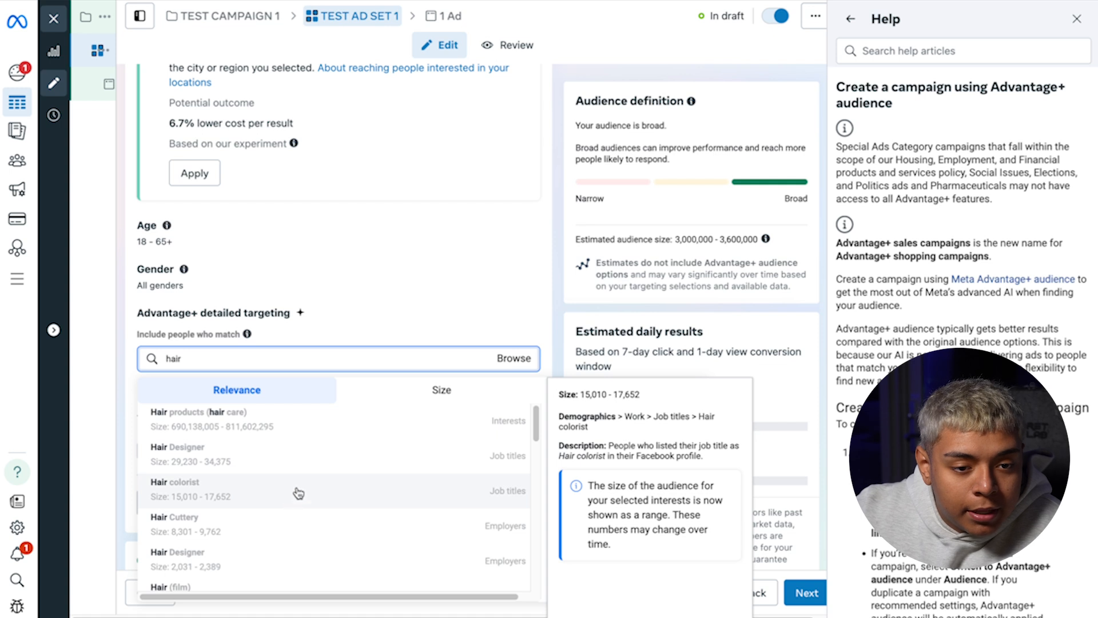
scroll(291, 503, "down", 3)
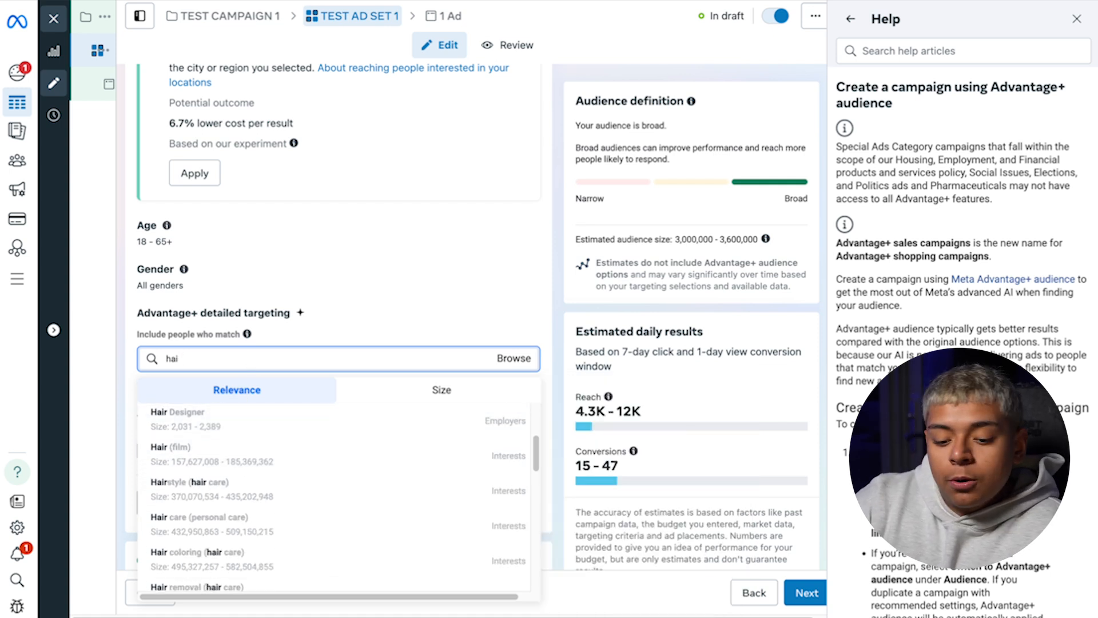
Search the detailed targeting options for "home" instead, and clear the search without adding any interest
key("BackSpace")
key("BackSpace")
key("BackSpace")
type("home")
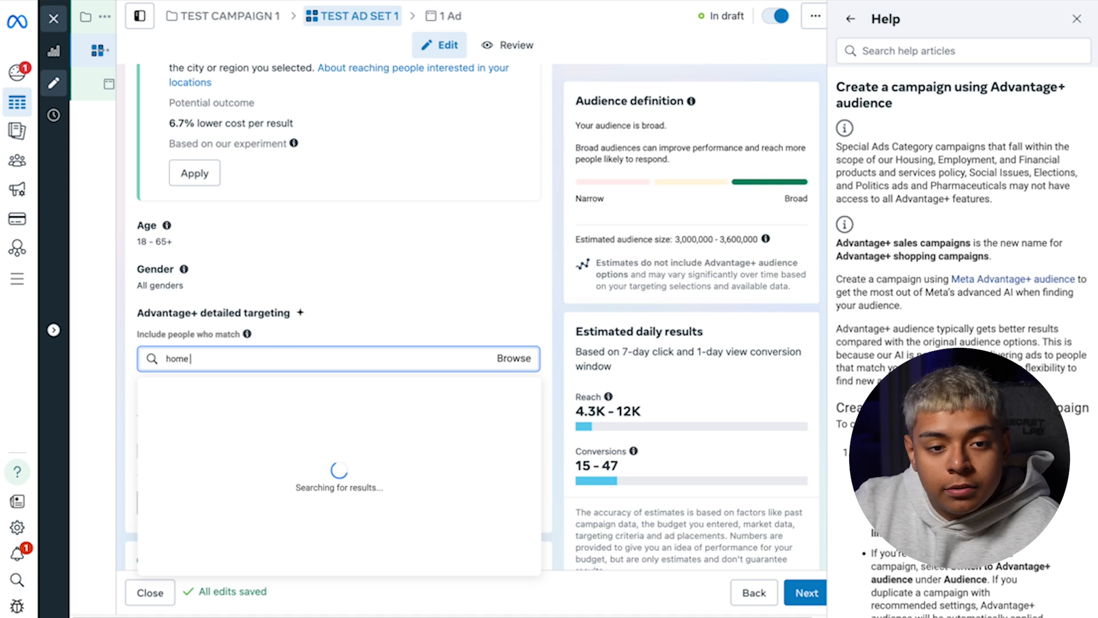
mouse_move(284, 434)
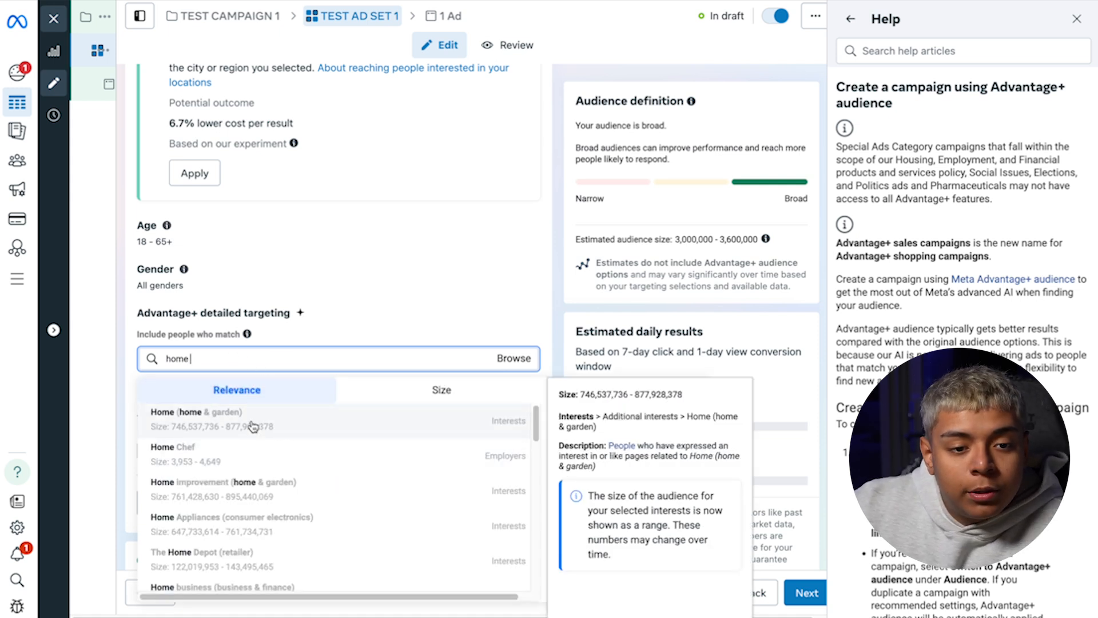
key("BackSpace")
key("BackSpace")
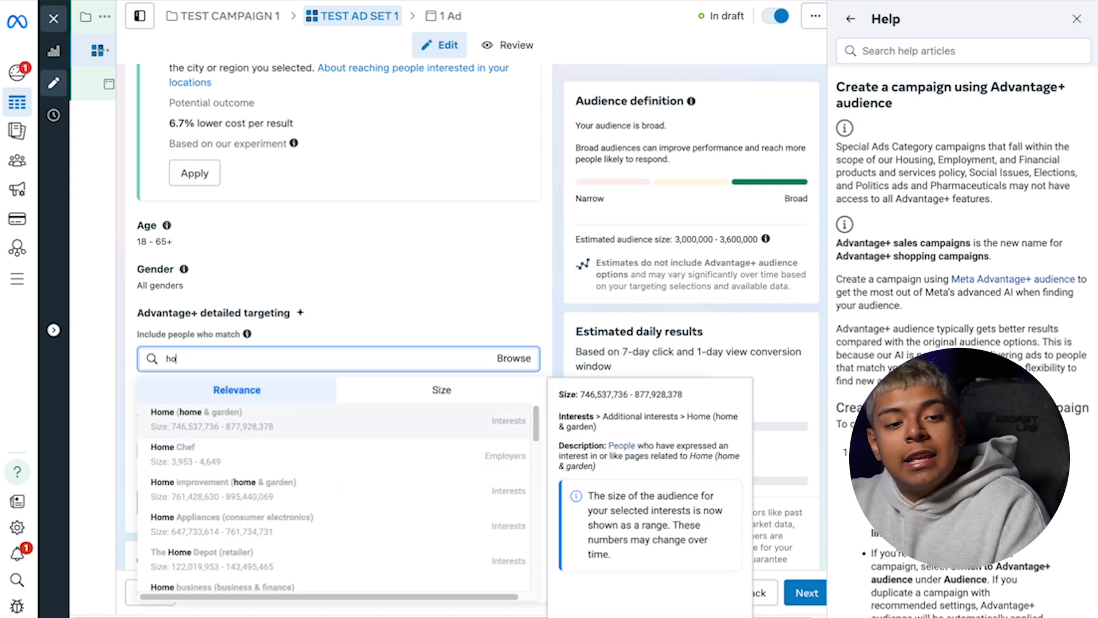
key("BackSpace")
key("BackSpace")
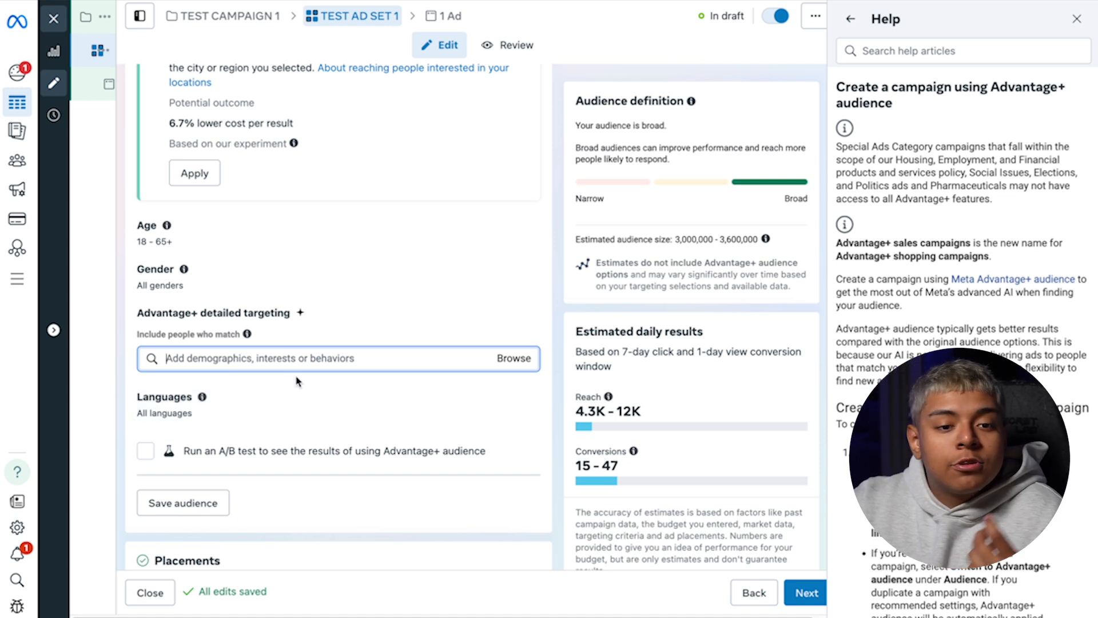
left_click(181, 378)
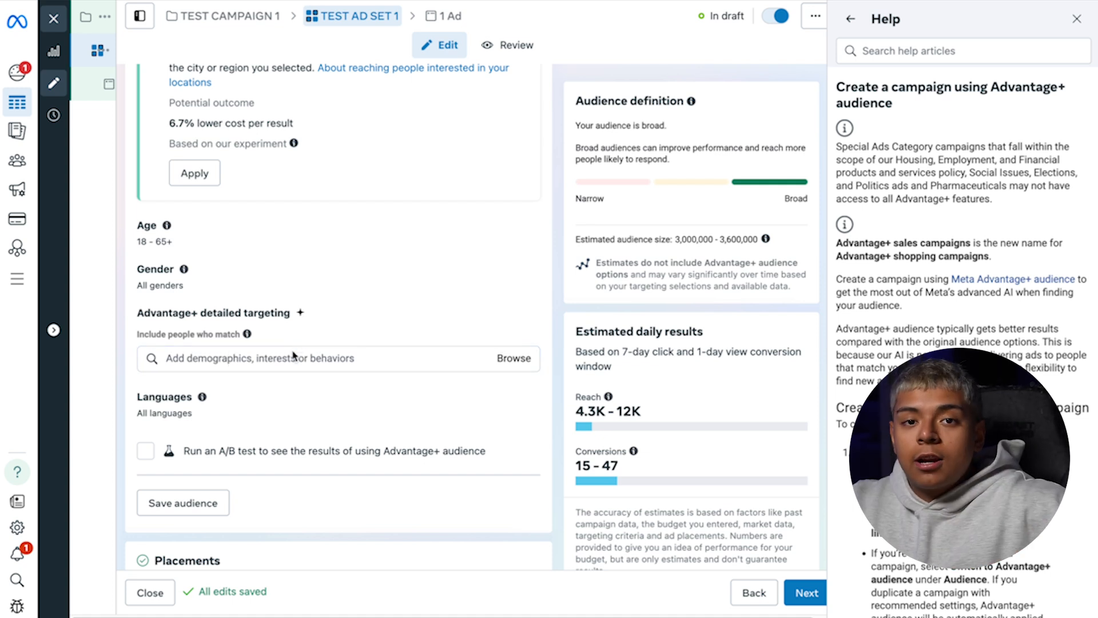
Dismiss the Threads ads notice under Placements and expand the additional options for brand safety and suitability
scroll(217, 402, "down", 1)
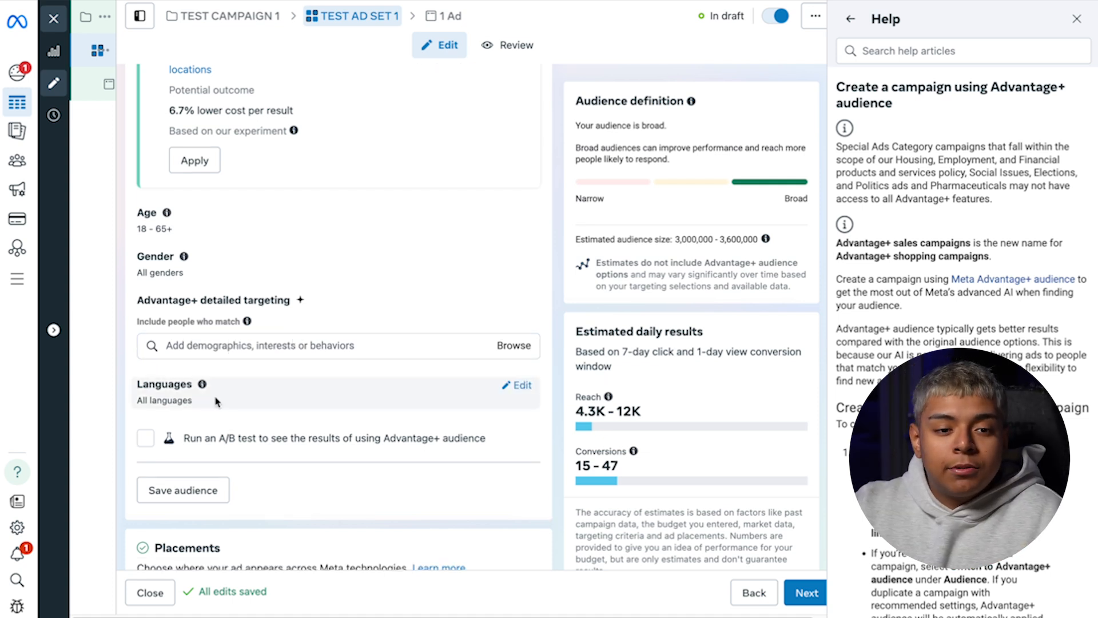
scroll(221, 423, "down", 5)
scroll(248, 459, "down", 3)
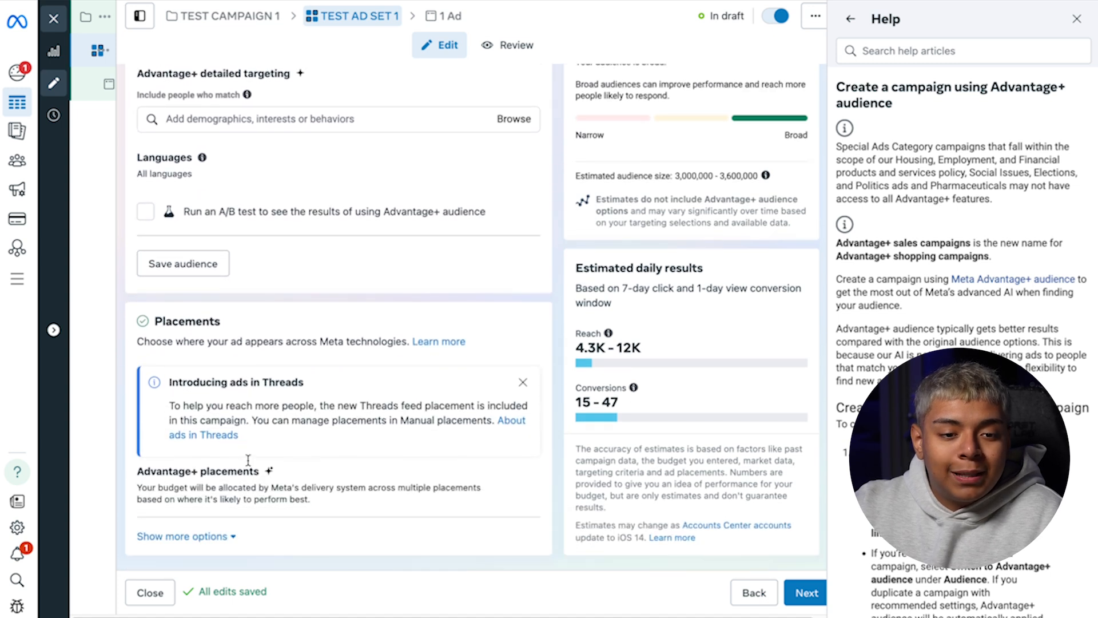
left_click(522, 382)
left_click(217, 535)
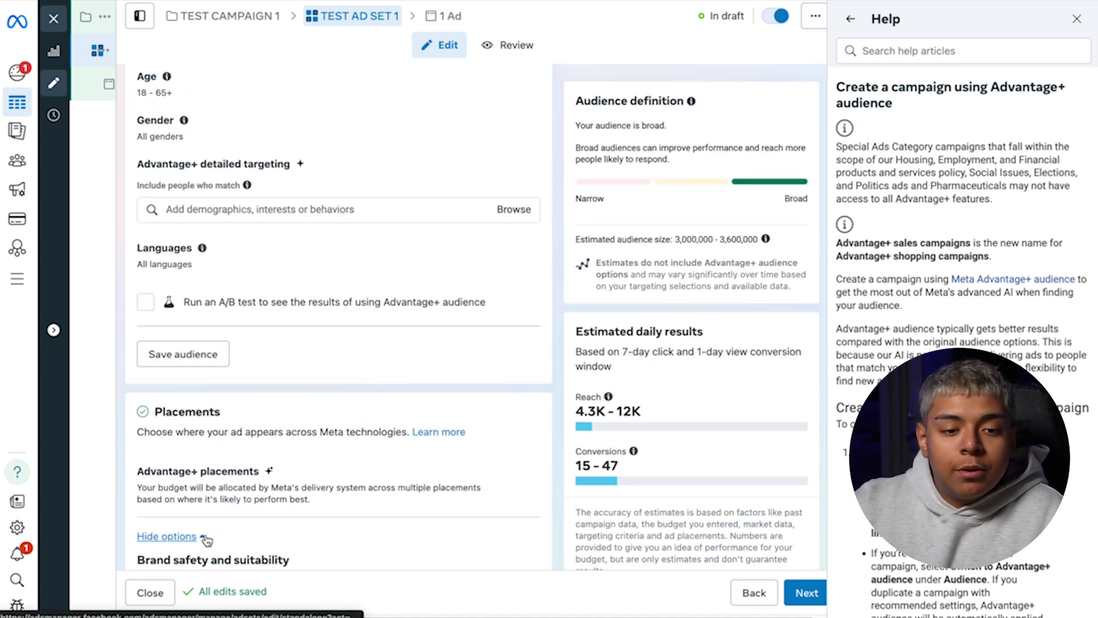
scroll(295, 515, "down", 8)
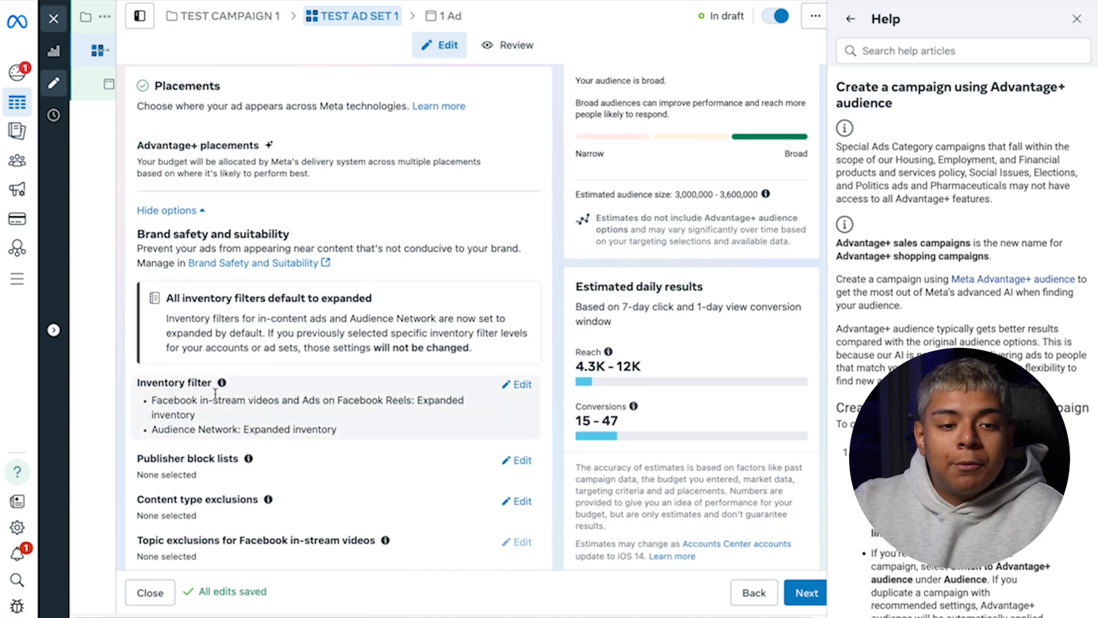
scroll(234, 434, "down", 1)
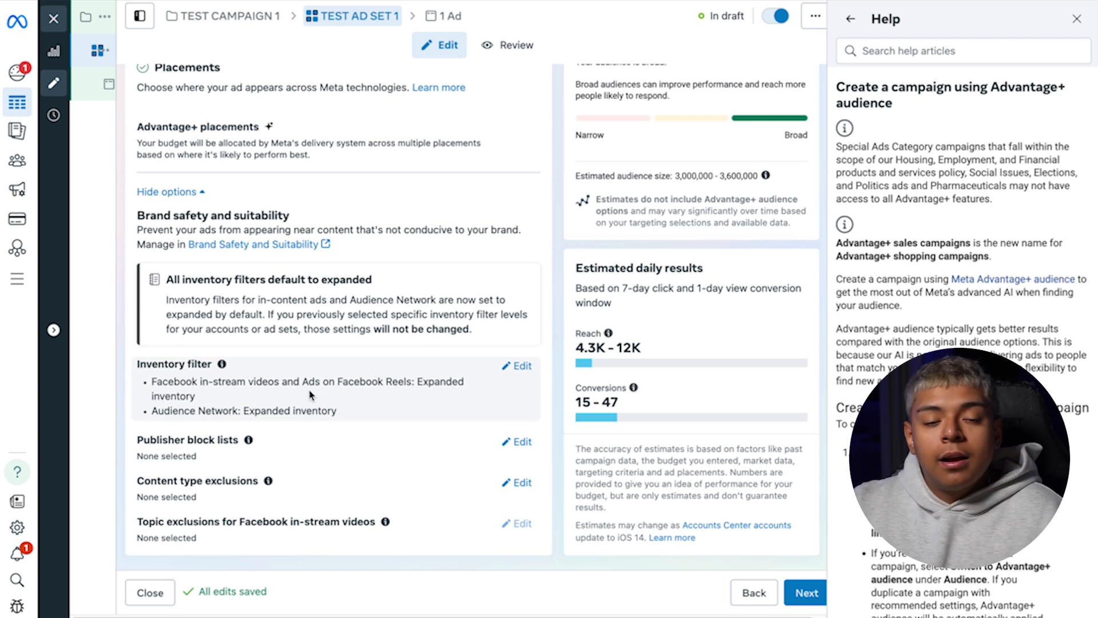
Review the ad set's placements, detailed targeting, location, budget, schedule, dataset and conversion location settings
scroll(310, 395, "up", 1)
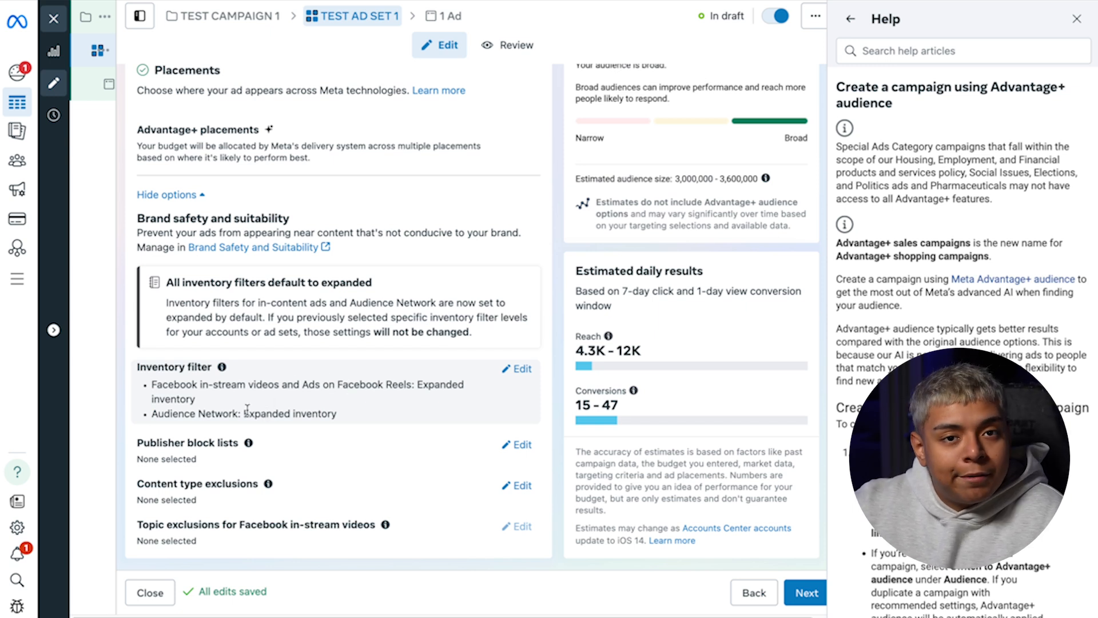
scroll(235, 429, "up", 10)
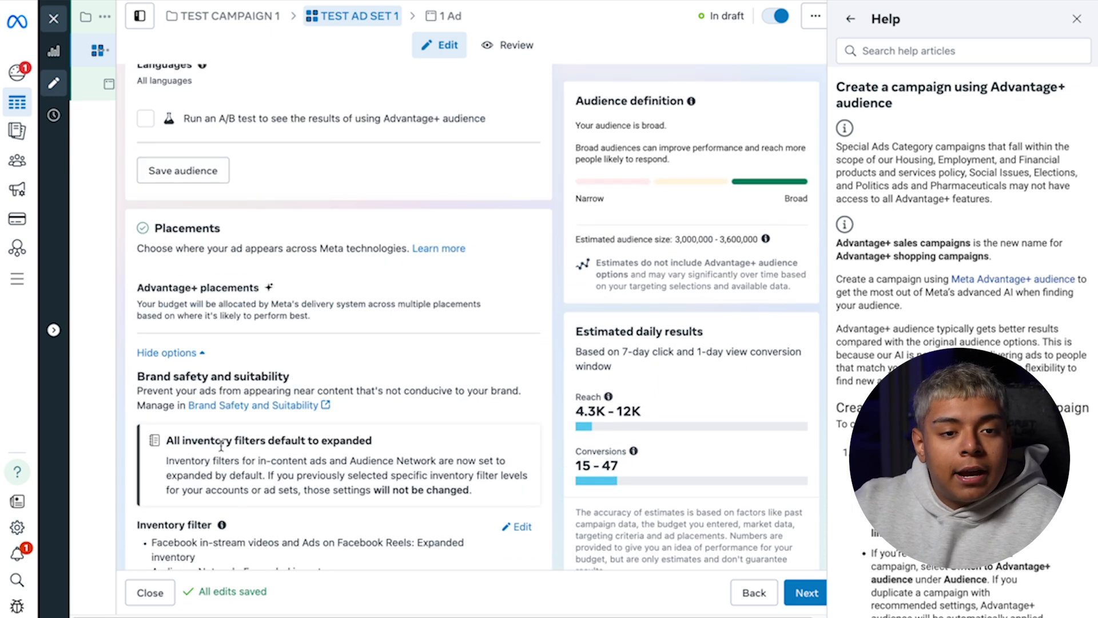
scroll(220, 446, "up", 3)
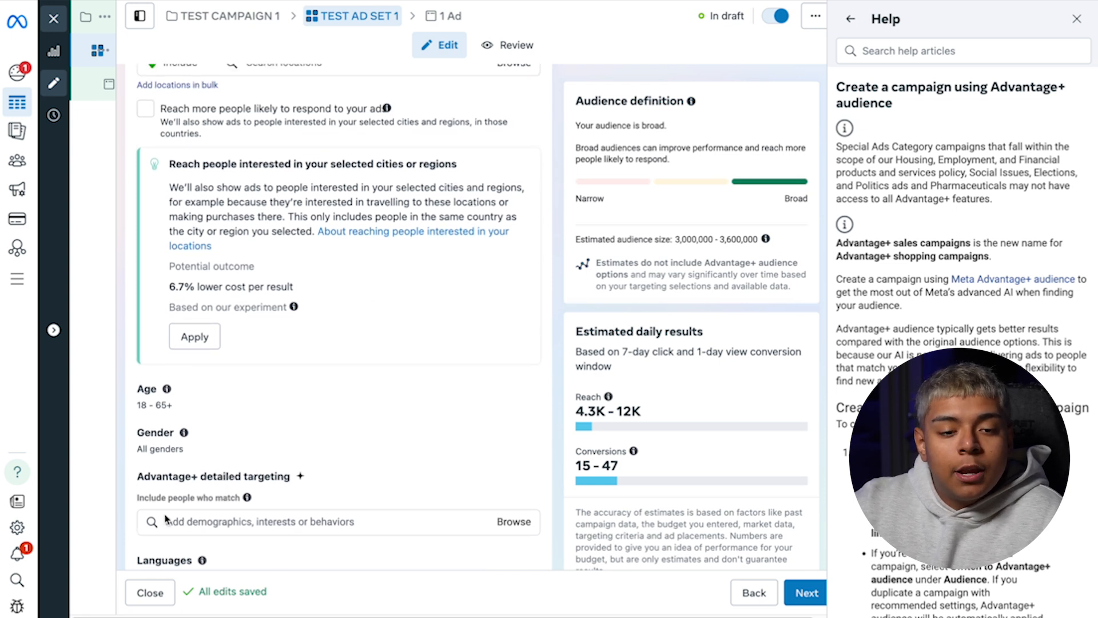
scroll(163, 521, "up", 10)
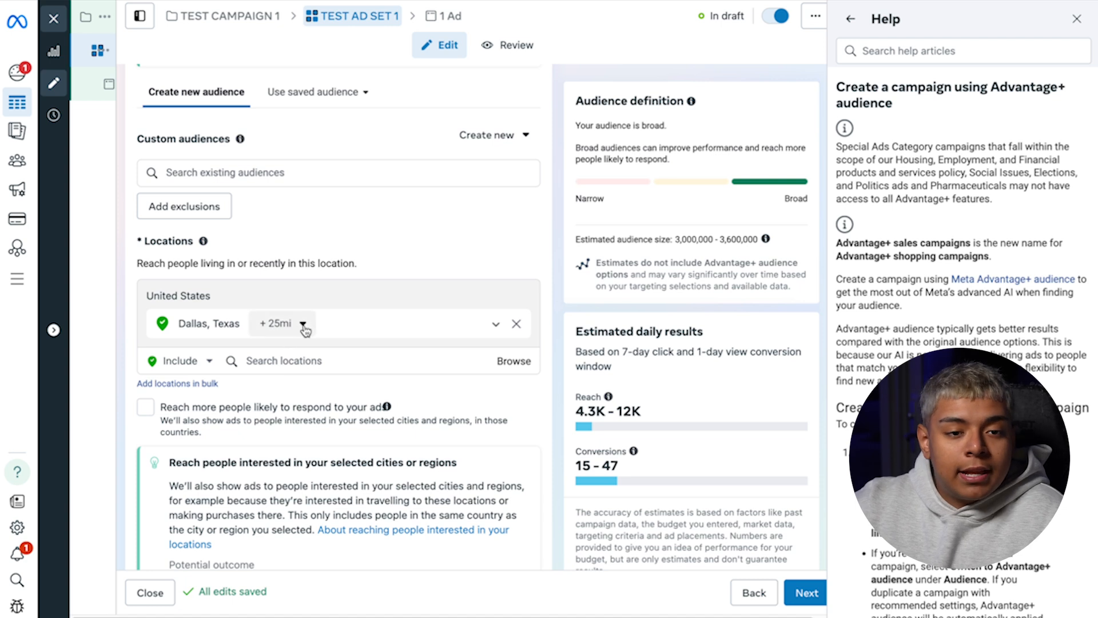
scroll(304, 334, "up", 4)
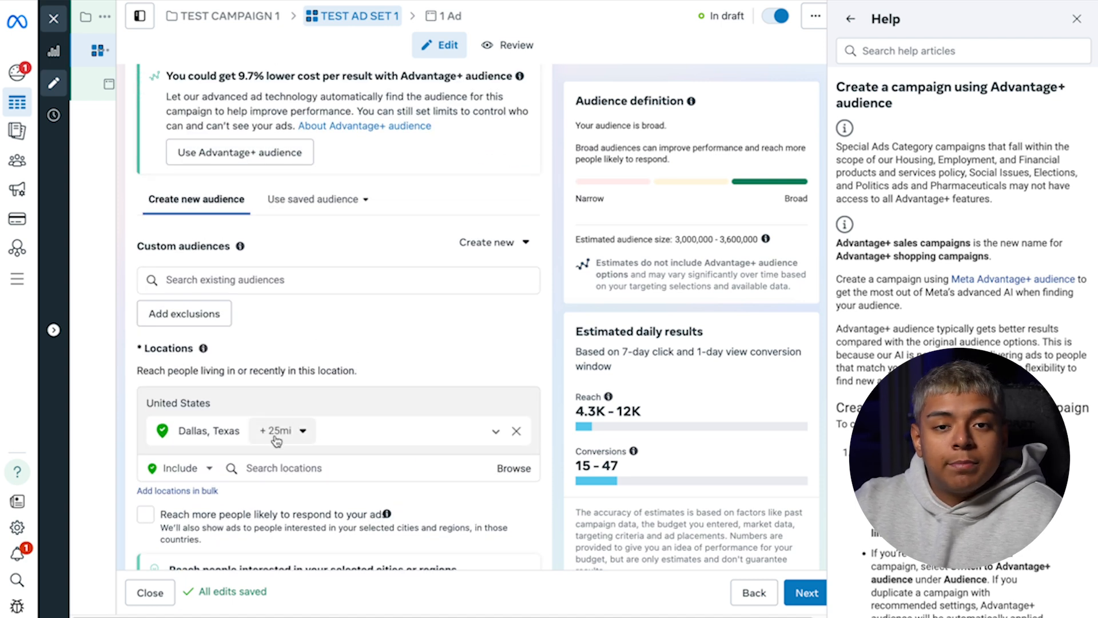
scroll(277, 440, "up", 15)
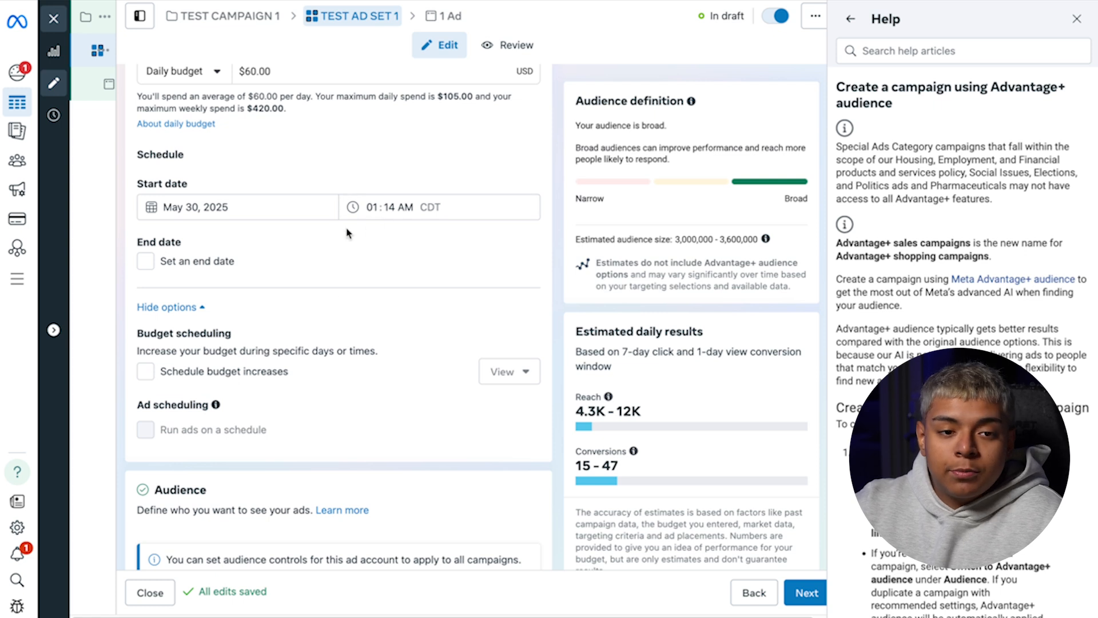
scroll(229, 315, "up", 1)
scroll(228, 279, "up", 3)
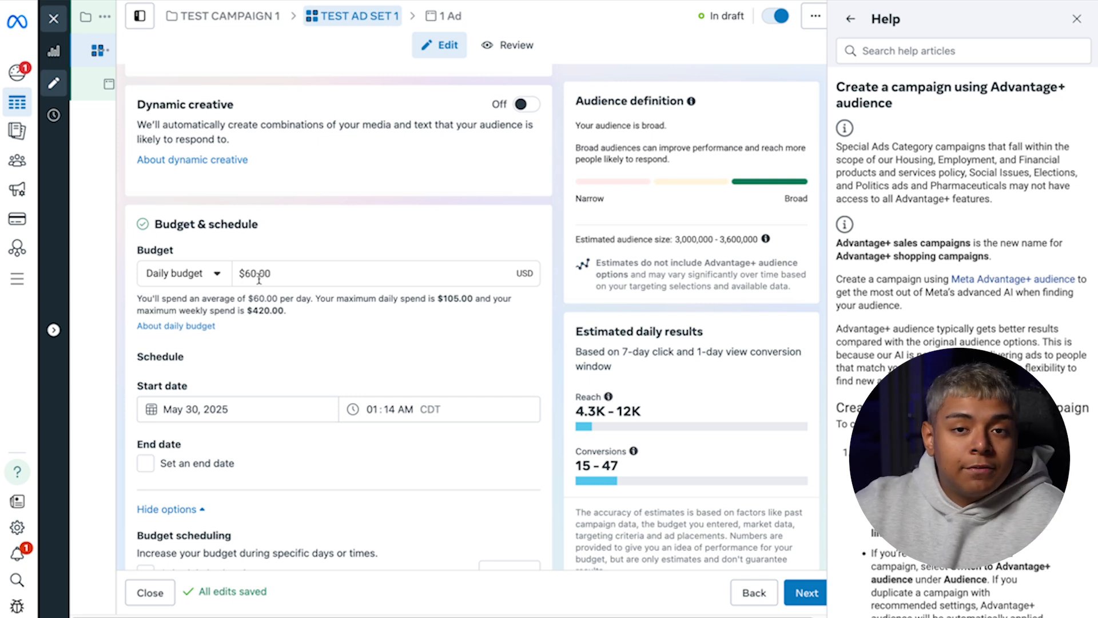
scroll(252, 280, "up", 10)
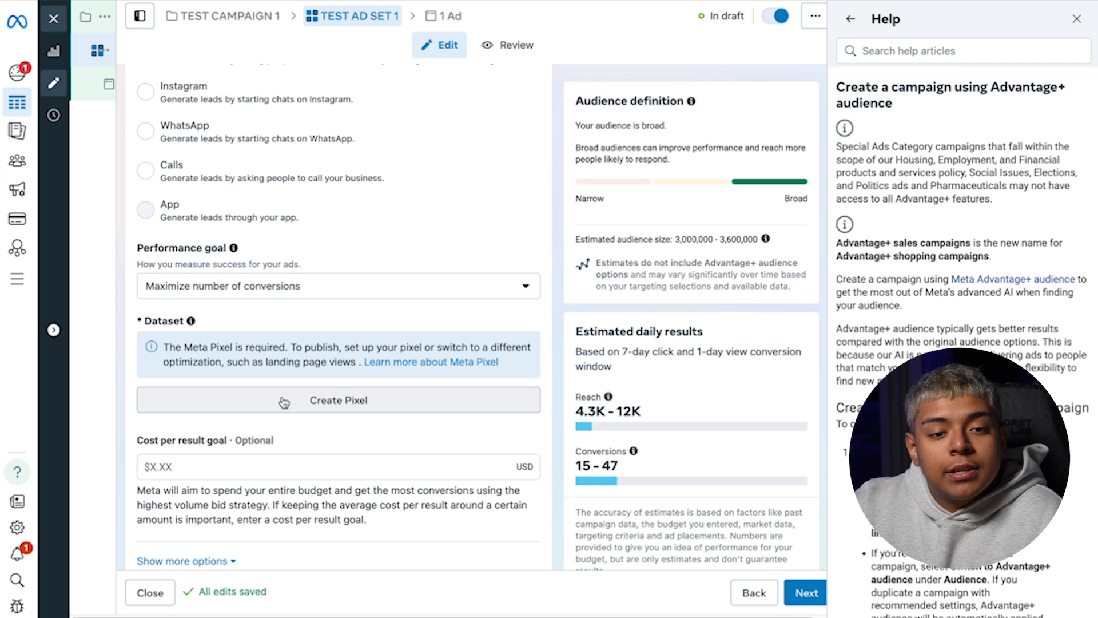
scroll(326, 390, "up", 3)
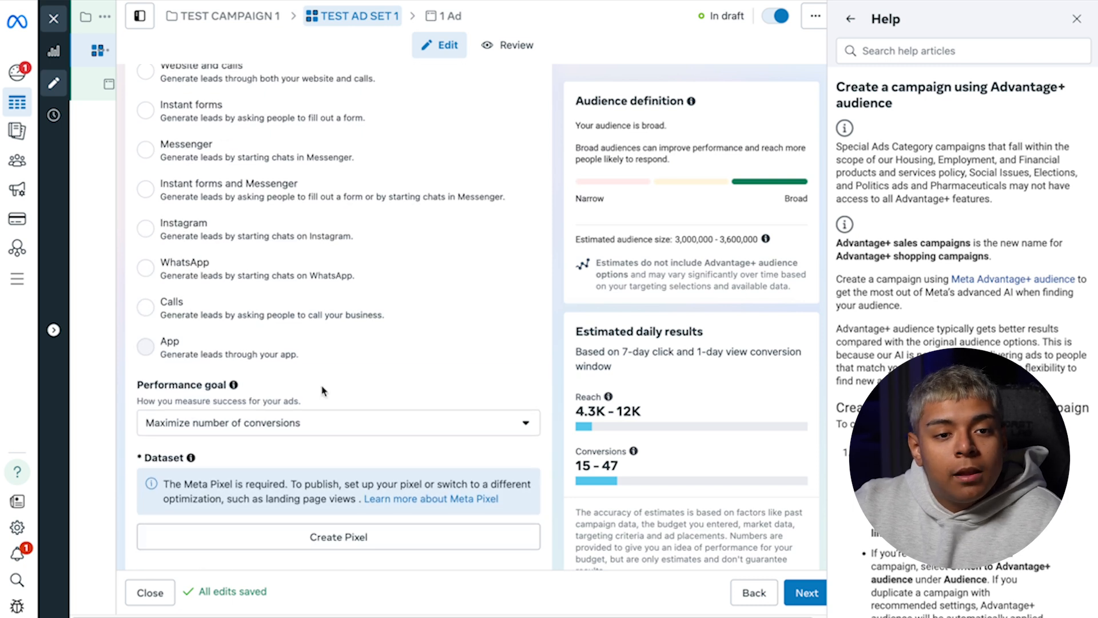
scroll(309, 355, "up", 2)
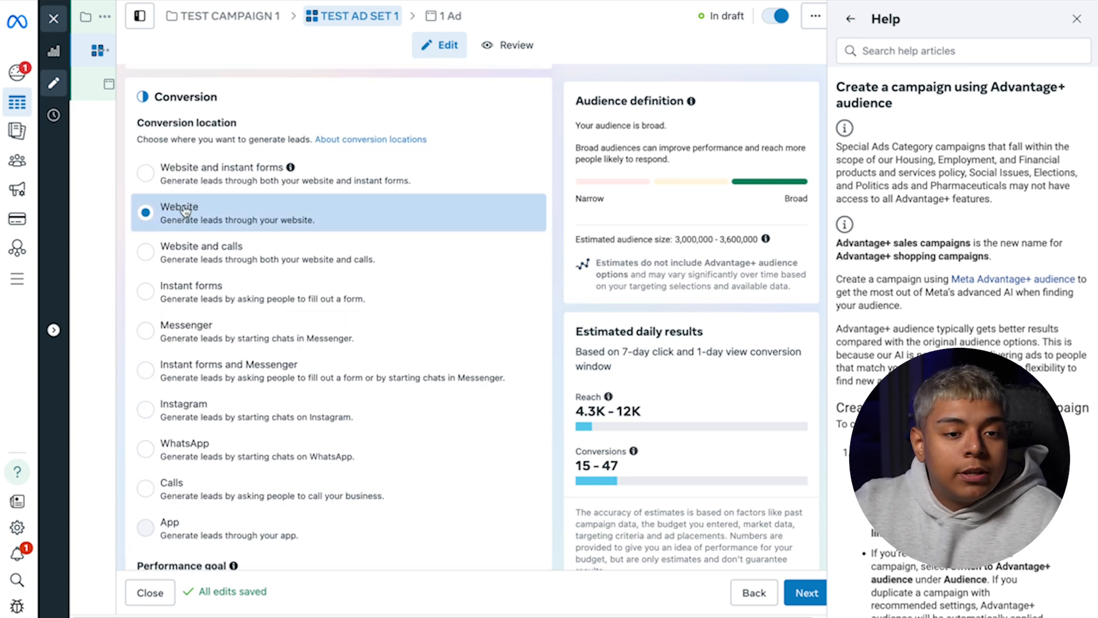
scroll(287, 467, "down", 15)
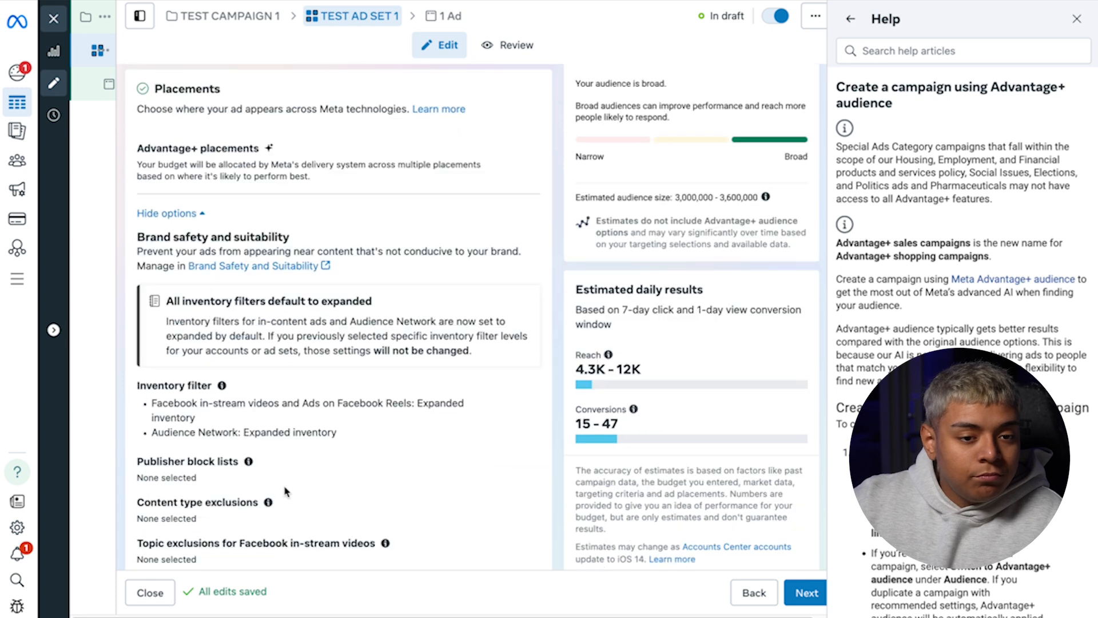
Continue from the ad set to the ad level and rename the ad as Creative 1
left_click(807, 592)
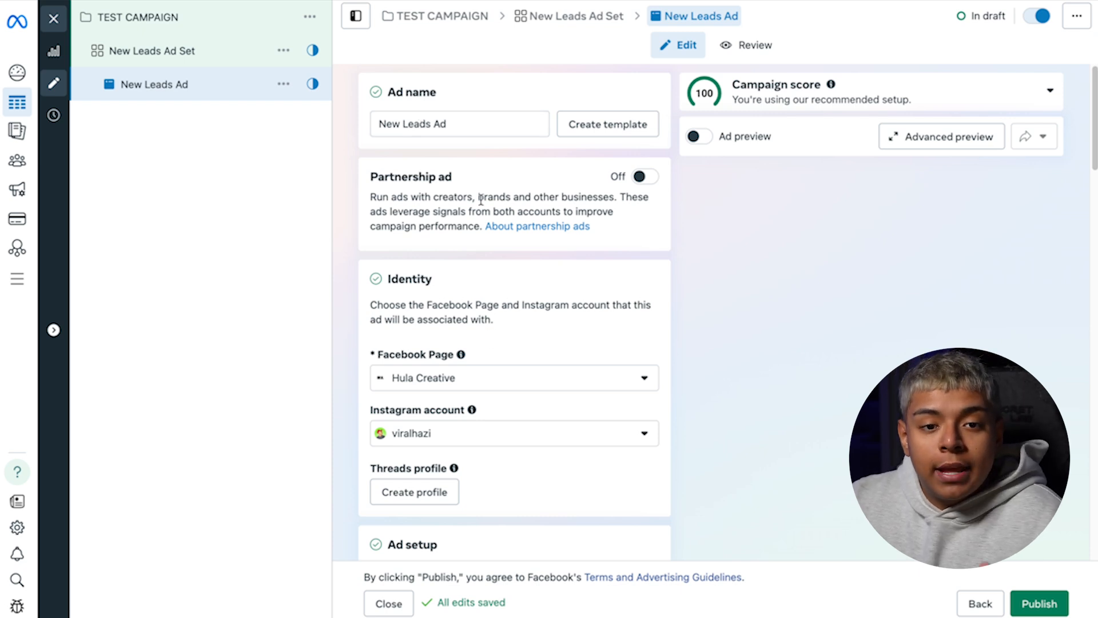
triple_click(458, 124)
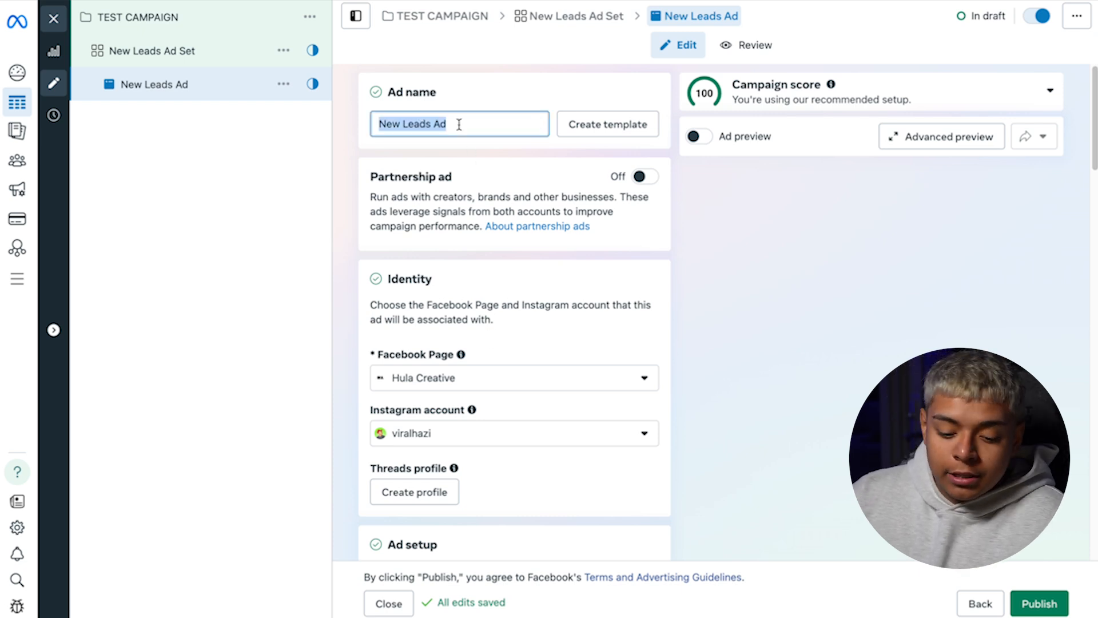
type("Crea")
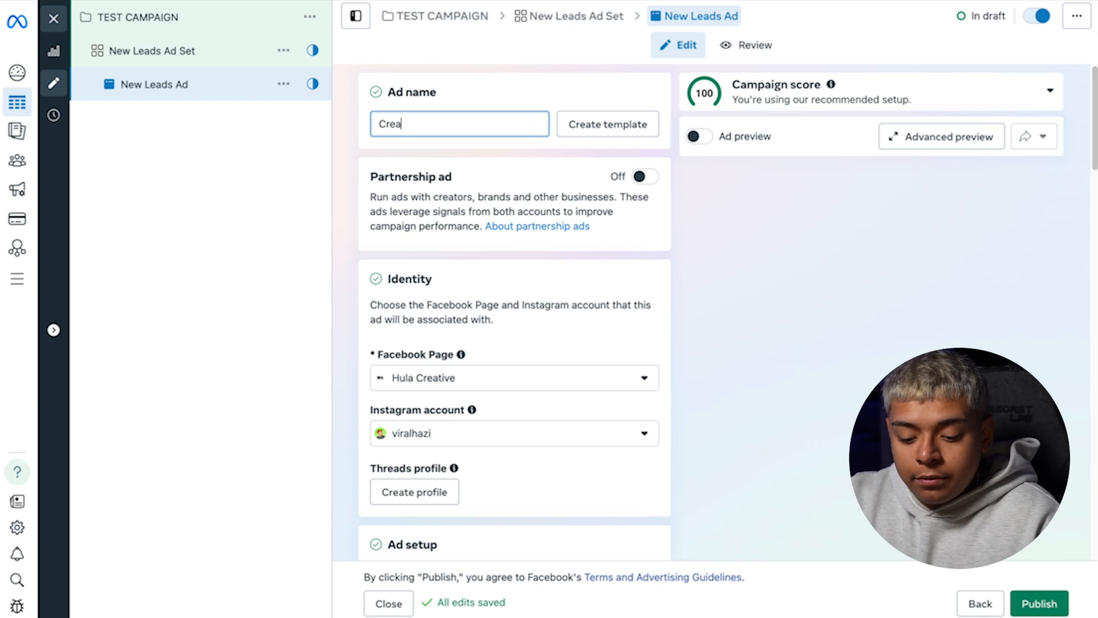
type("tive `1")
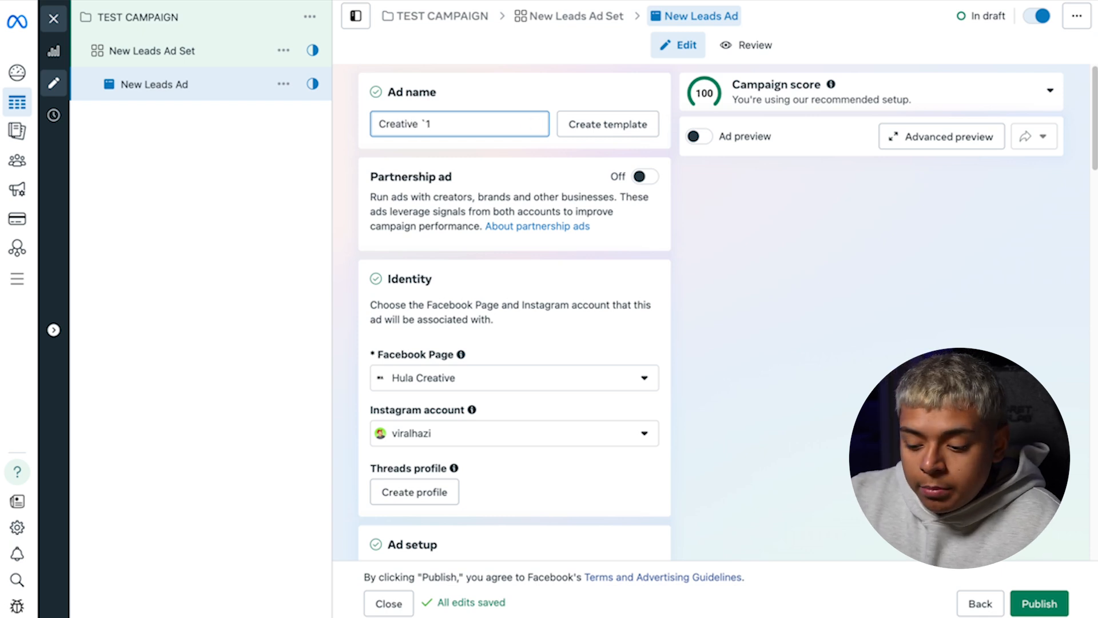
key("BackSpace")
key("BackSpace")
type("1")
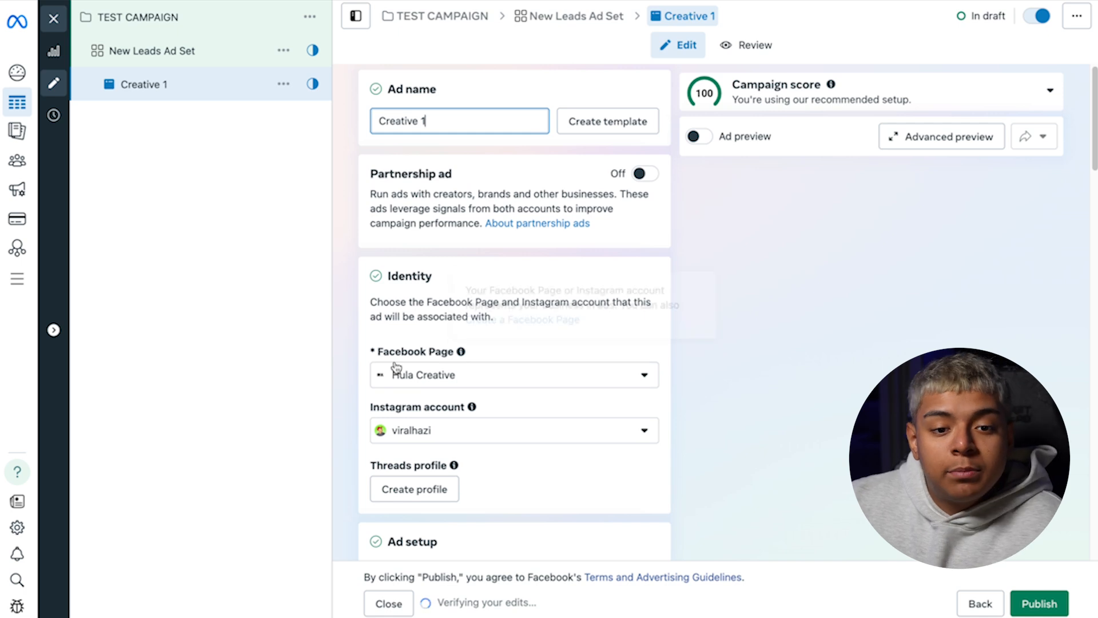
Check the Facebook Page choices in the ad's Identity section, keeping the current selection
scroll(456, 431, "down", 3)
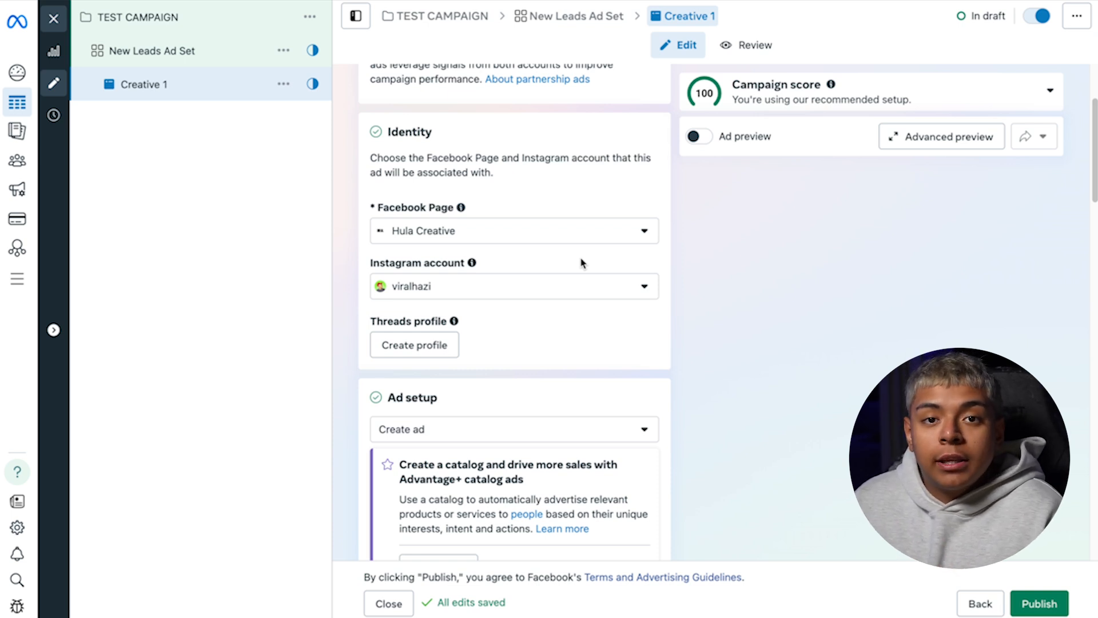
left_click(600, 231)
left_click(811, 245)
scroll(426, 331, "down", 1)
scroll(426, 331, "down", 1)
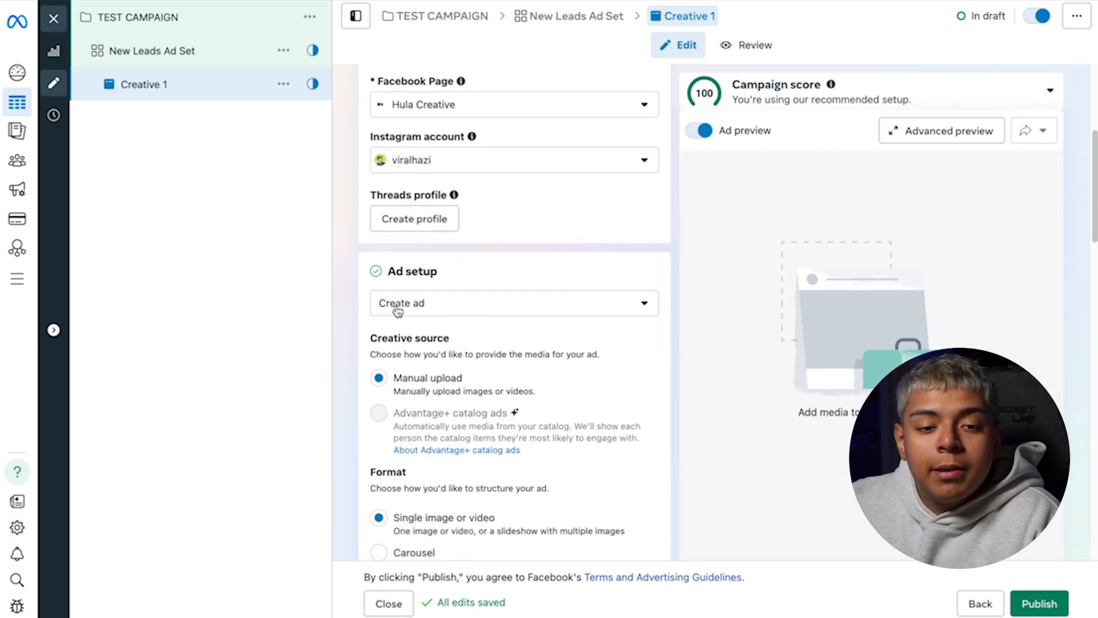
Examine the Ad setup choices for creating an ad, using an existing post or using a Creative Hub mockup
left_click(434, 313)
left_click(517, 279)
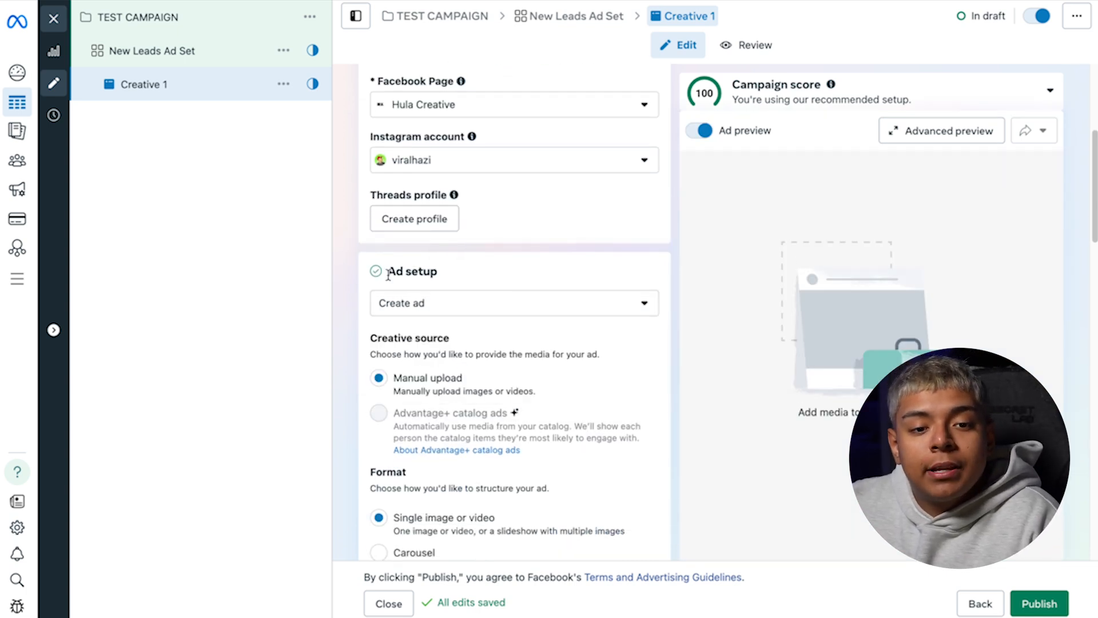
left_click_drag(369, 274, 472, 277)
left_click(476, 284)
left_click(476, 314)
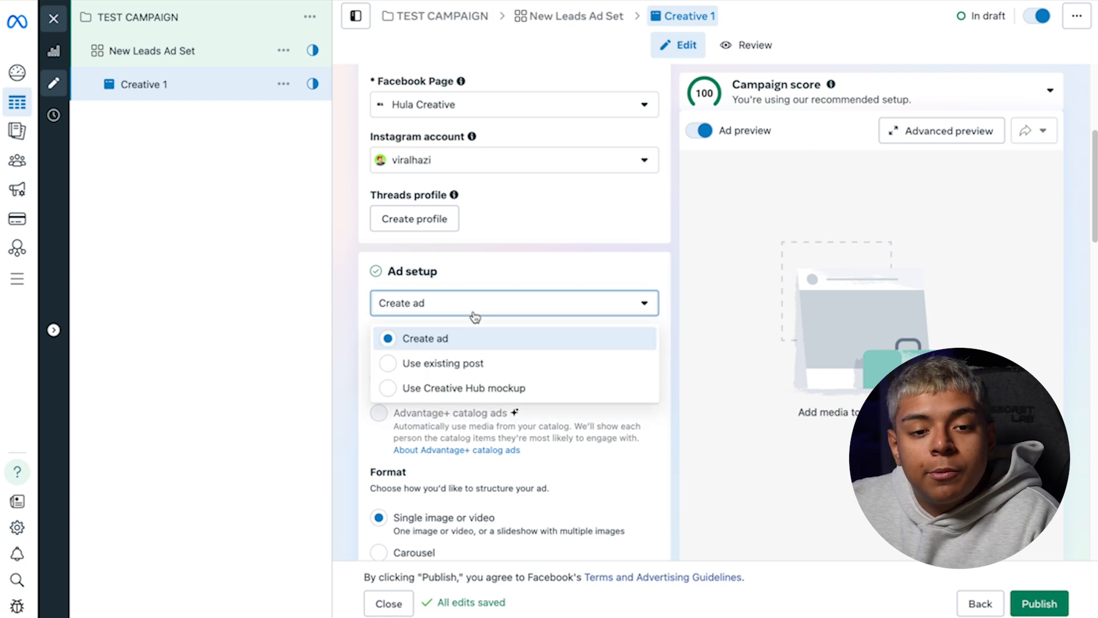
left_click(720, 386)
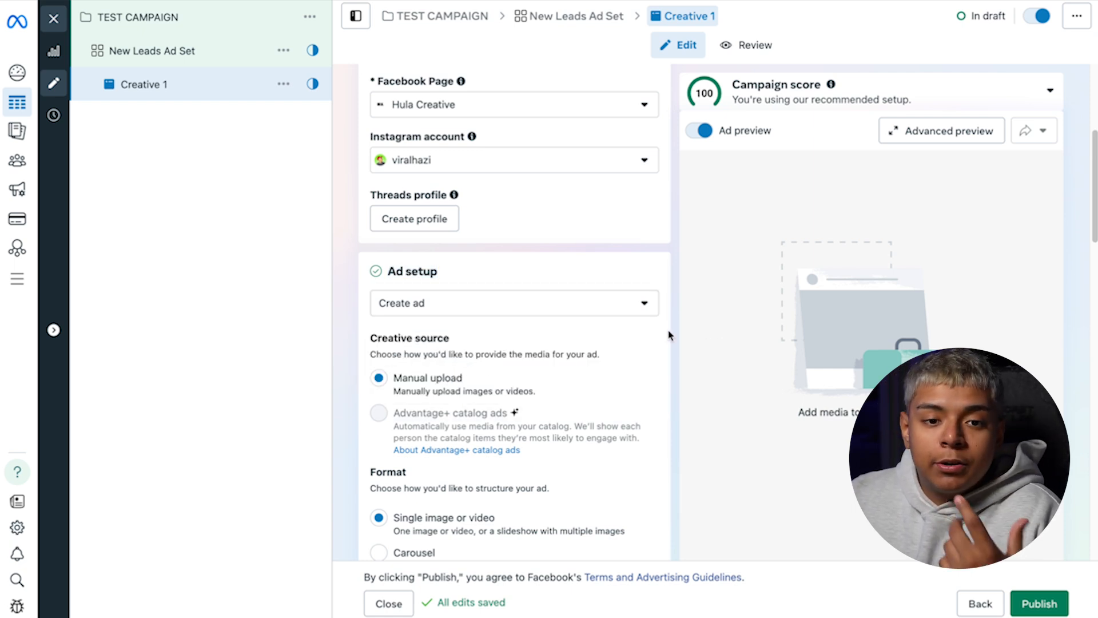
scroll(586, 294, "up", 1)
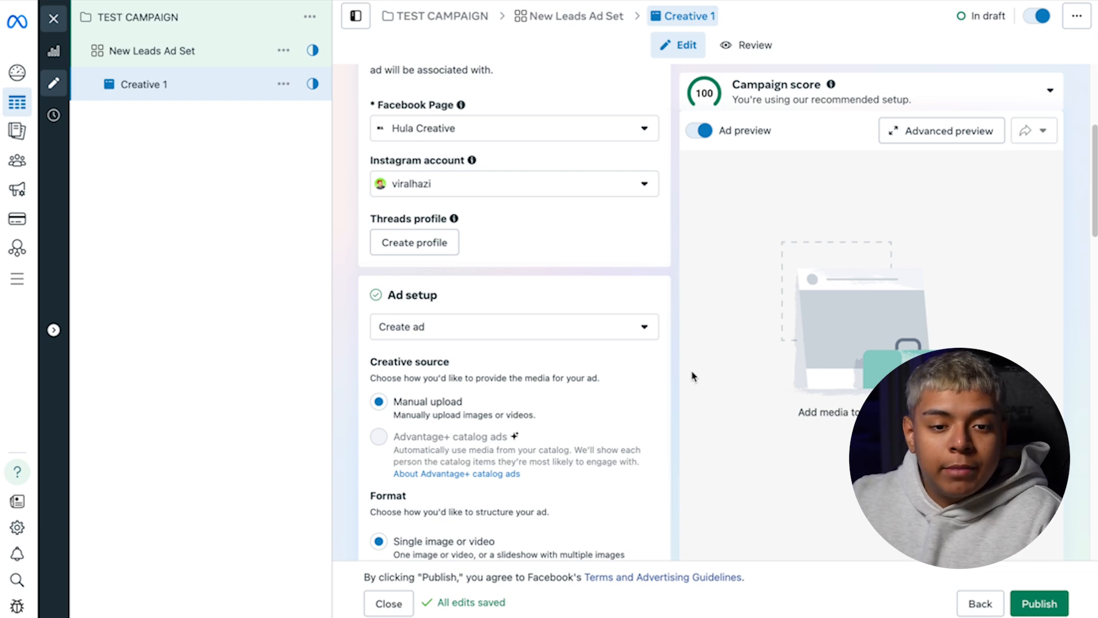
left_click(559, 336)
left_click(612, 316)
Replace the ad's destination website URL with elevatebarberstudio.com
scroll(589, 449, "down", 2)
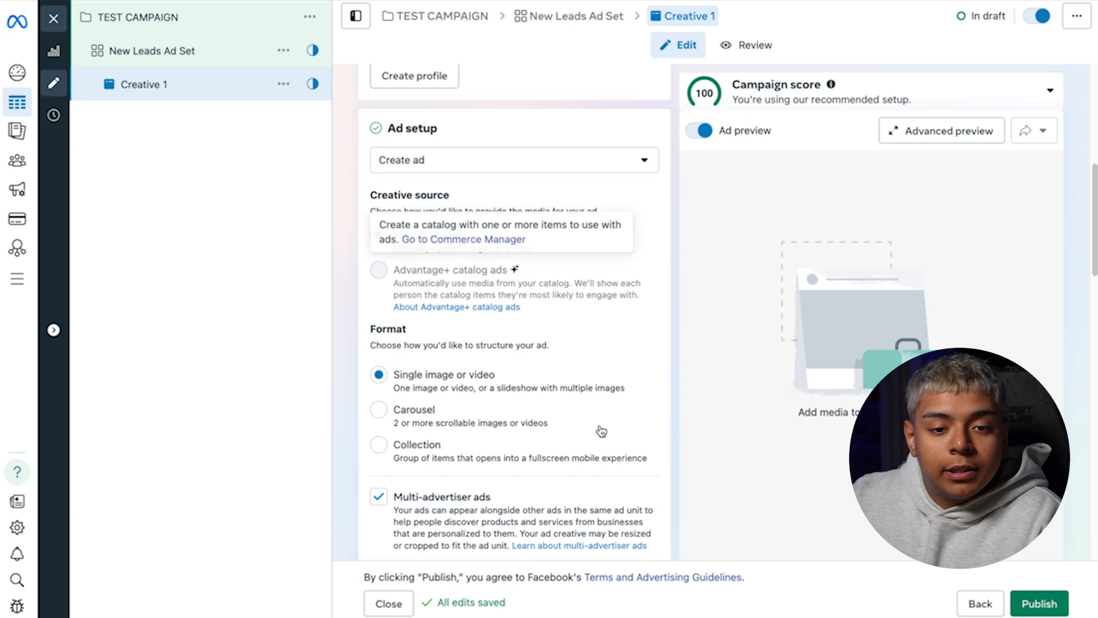
scroll(600, 435, "down", 5)
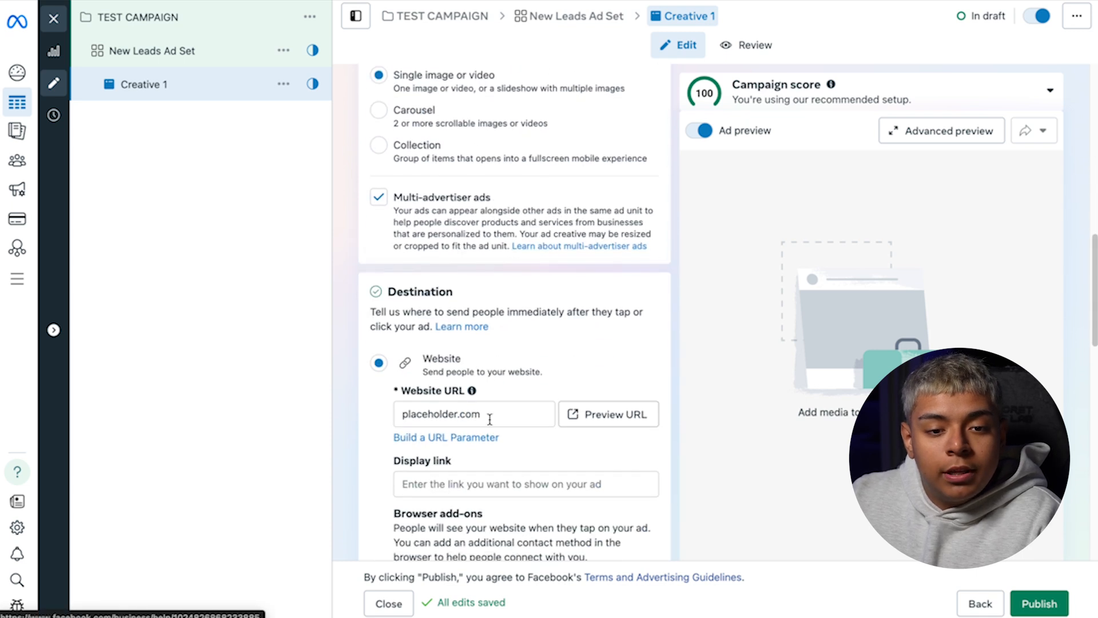
double_click(483, 413)
left_click(536, 417)
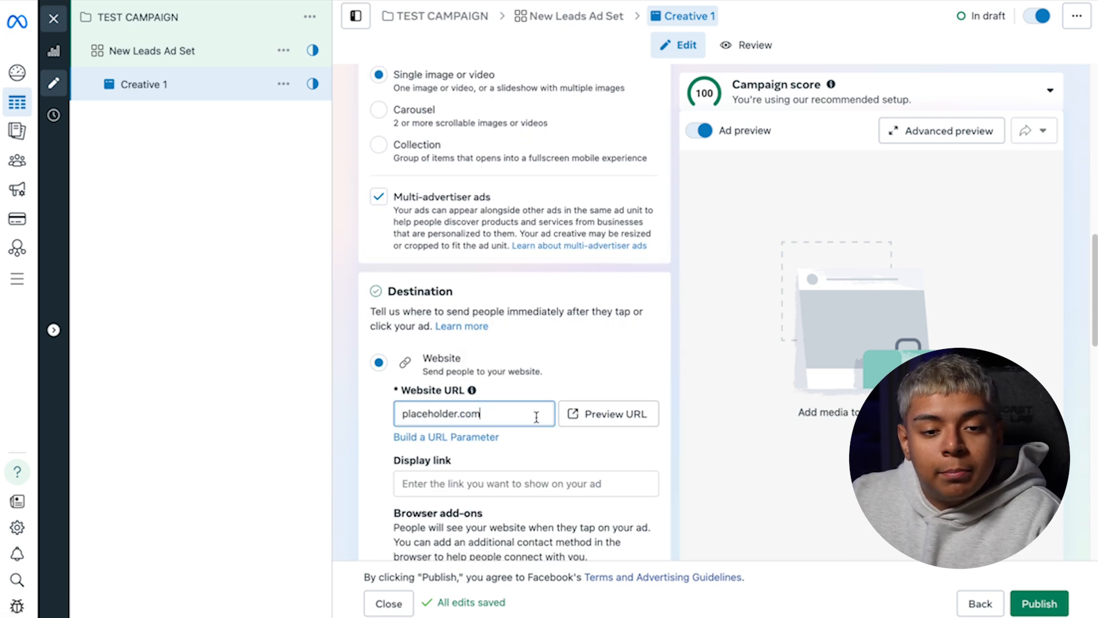
key("ctrl+a")
key("BackSpace")
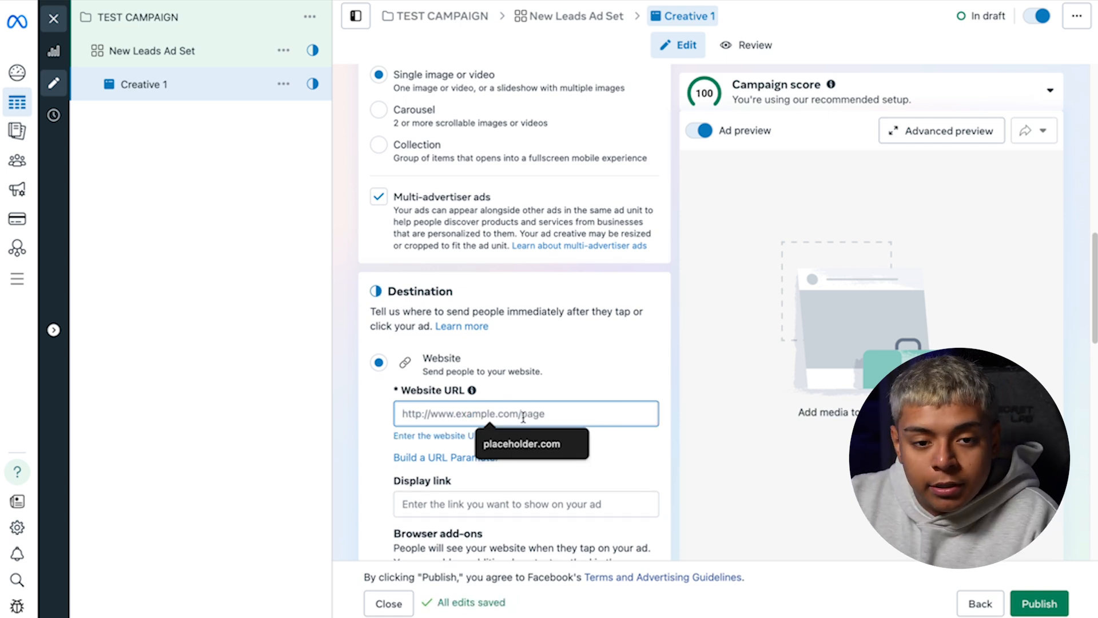
type("elevatebarberstudio.com")
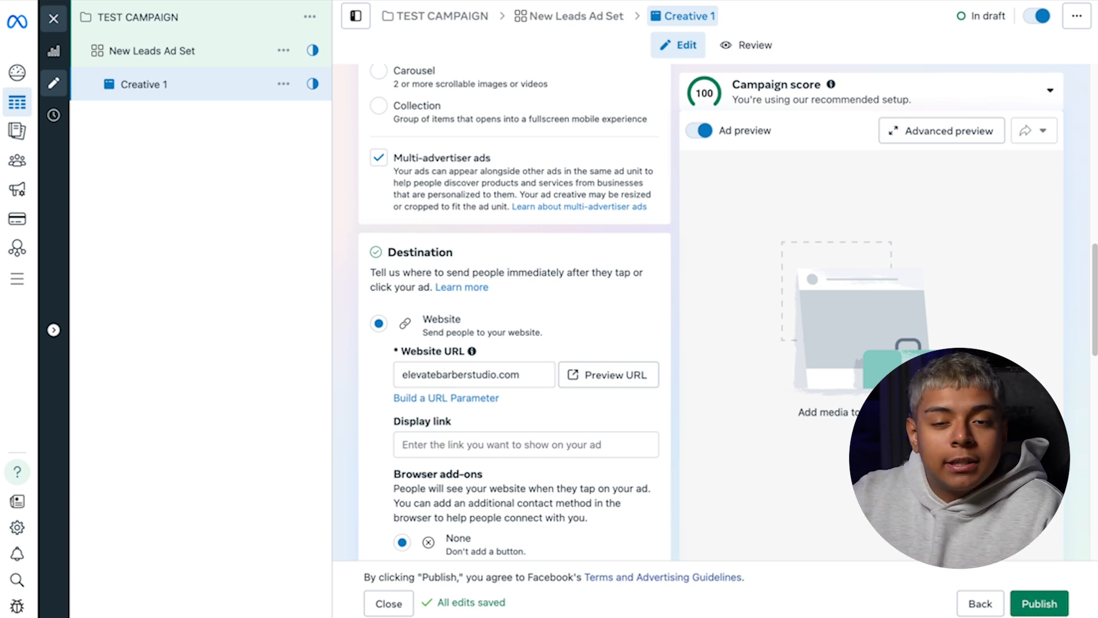
Open the Elevate Barber Studio website in a new browser tab and look over its homepage and booking options
key("ctrl+t")
type("ele")
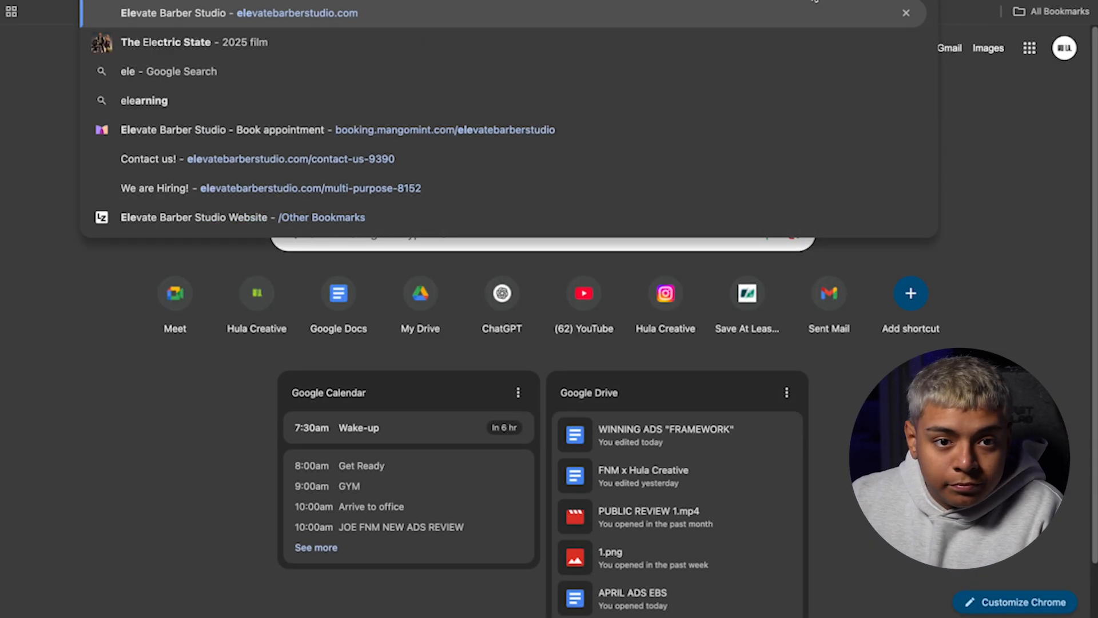
left_click(812, 15)
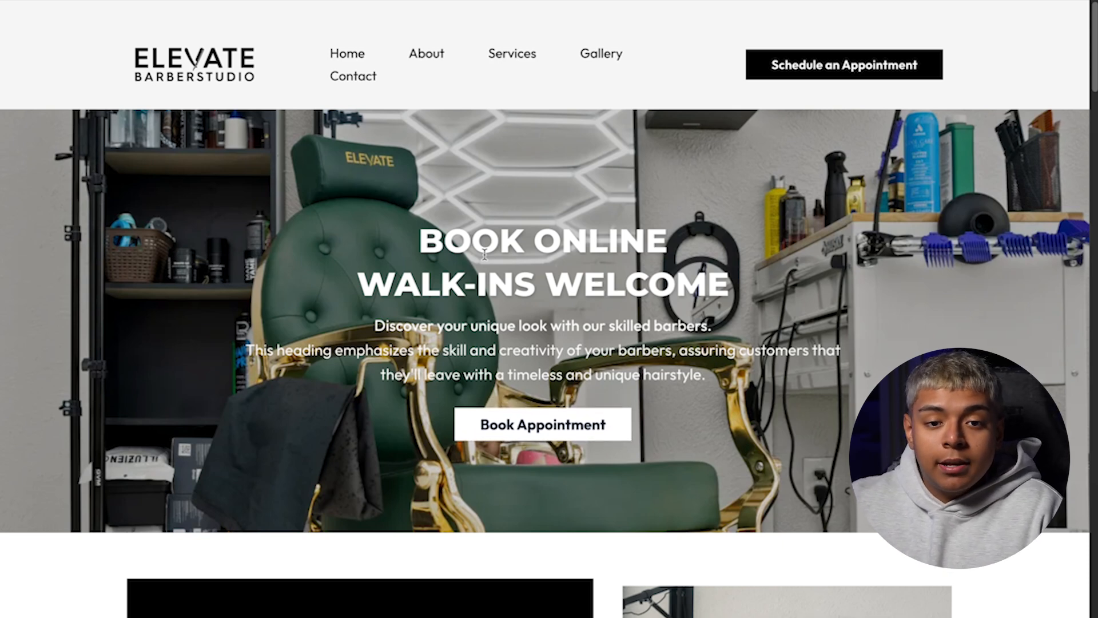
scroll(404, 438, "down", 10)
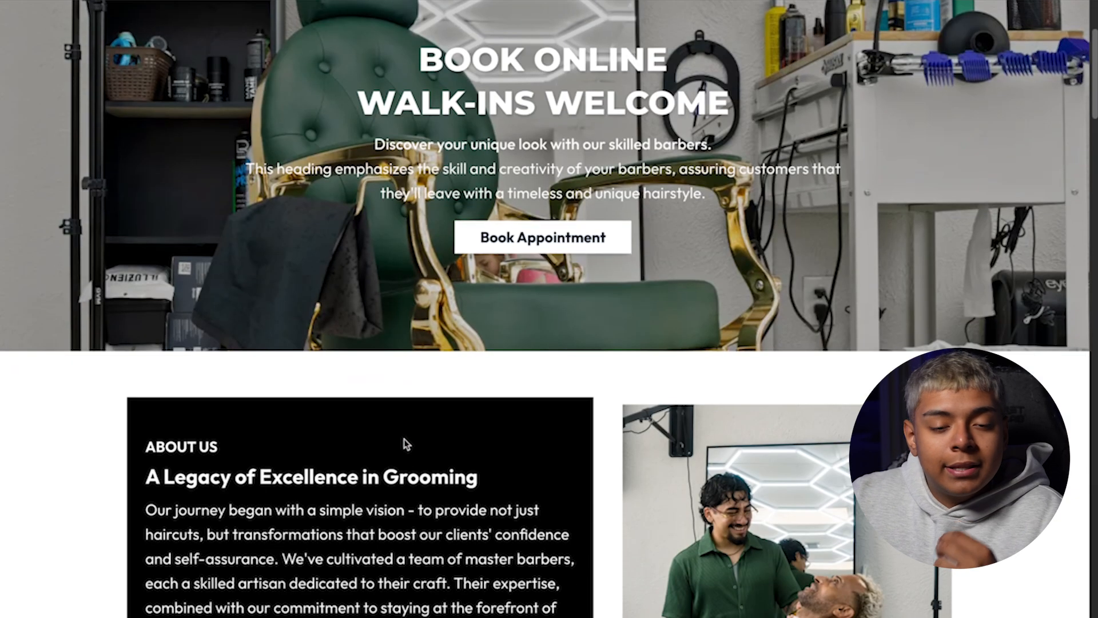
scroll(406, 440, "down", 15)
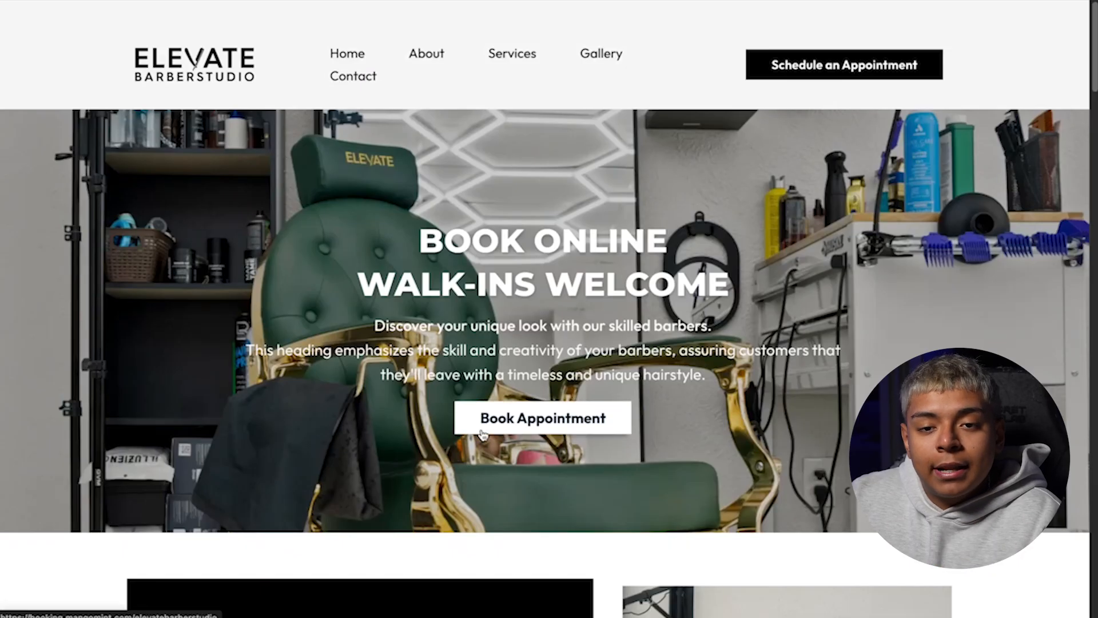
Inspect the barber studio homepage in the iPhone 14 Pro Max mobile view, and close the developer tools
right_click(786, 191)
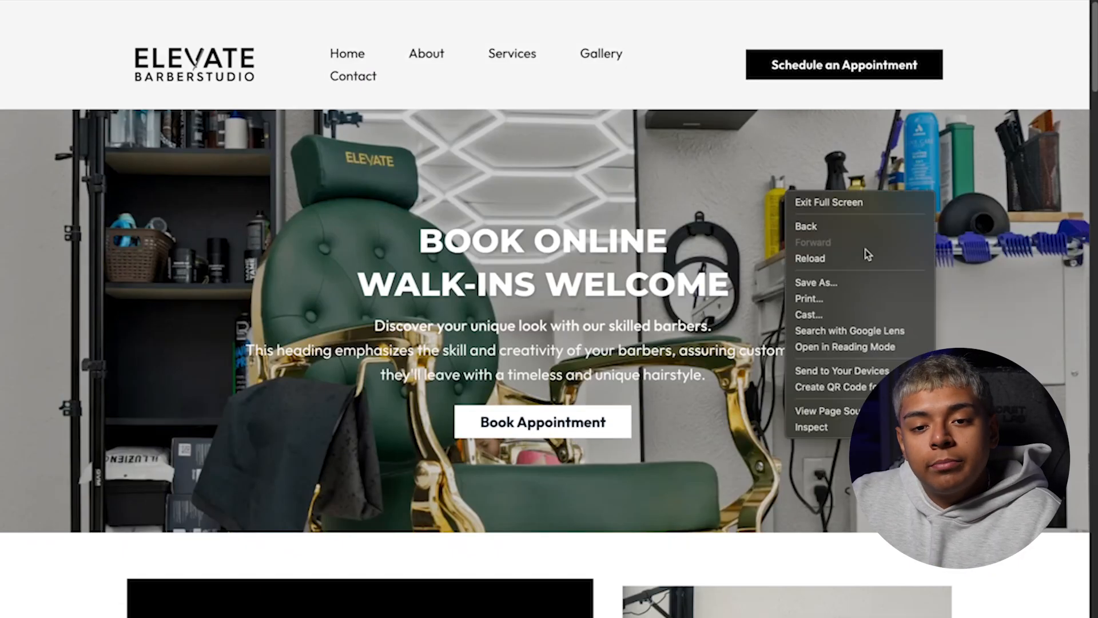
left_click(812, 427)
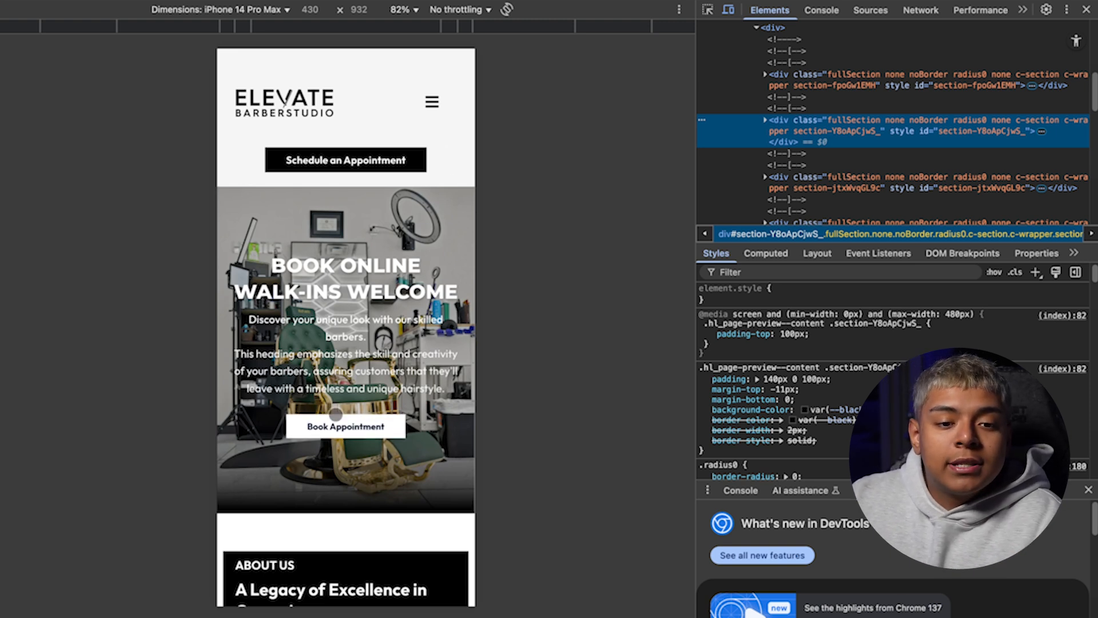
scroll(371, 296, "down", 2)
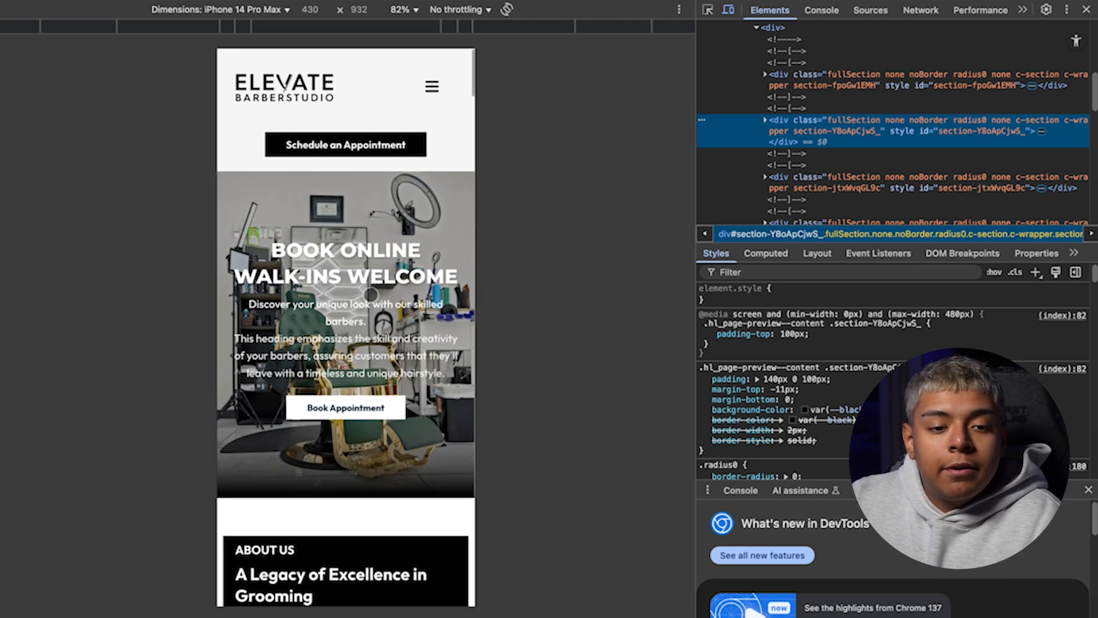
scroll(370, 294, "down", 12)
scroll(371, 295, "up", 14)
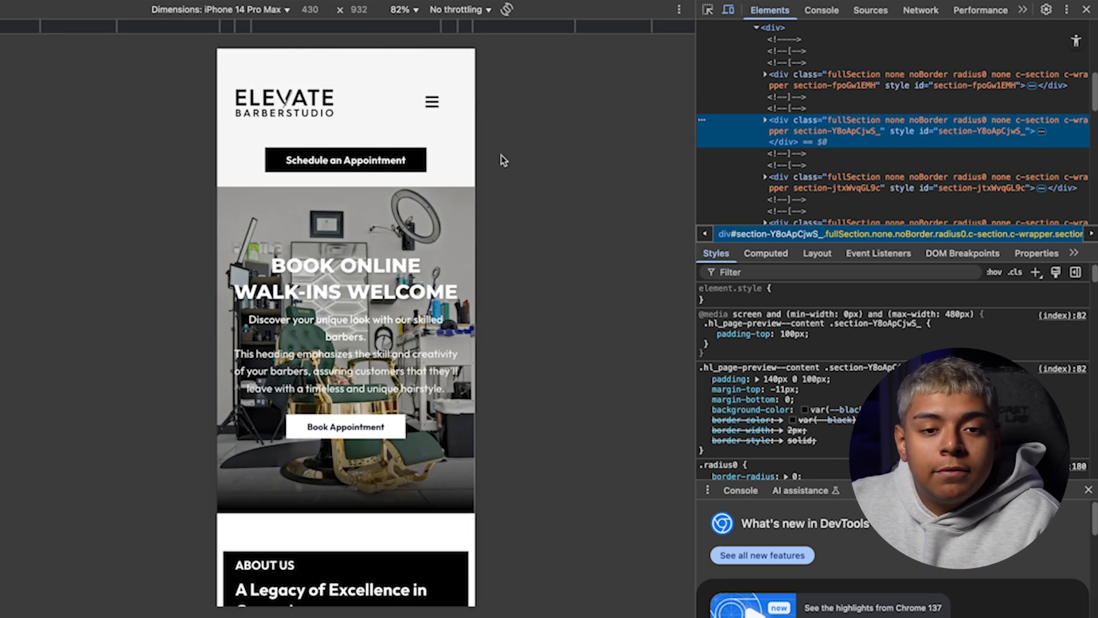
right_click(441, 264)
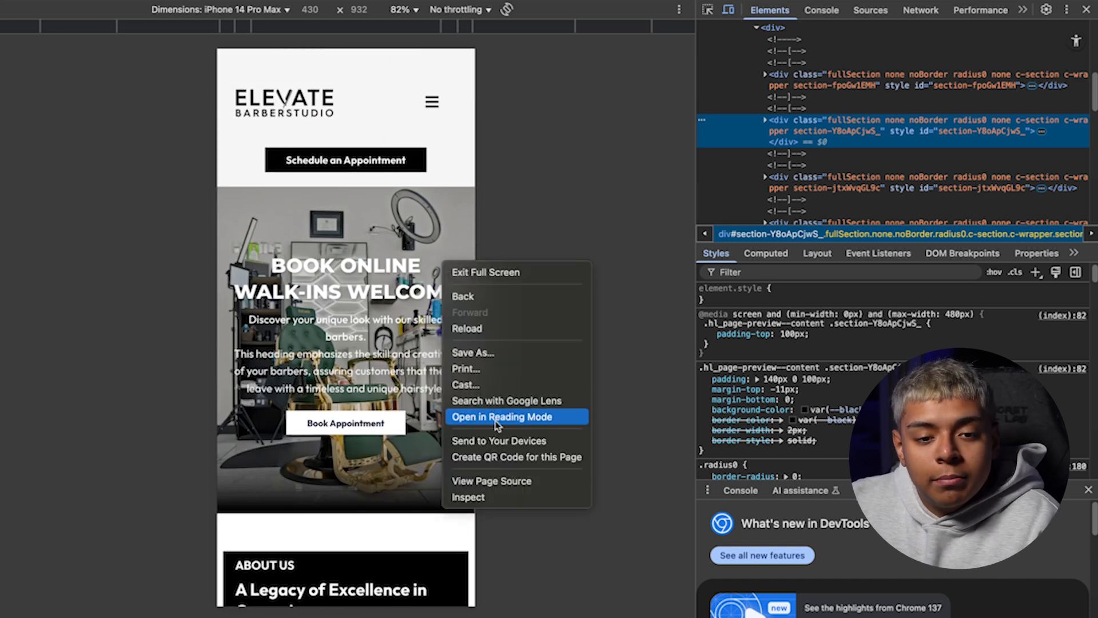
left_click(505, 190)
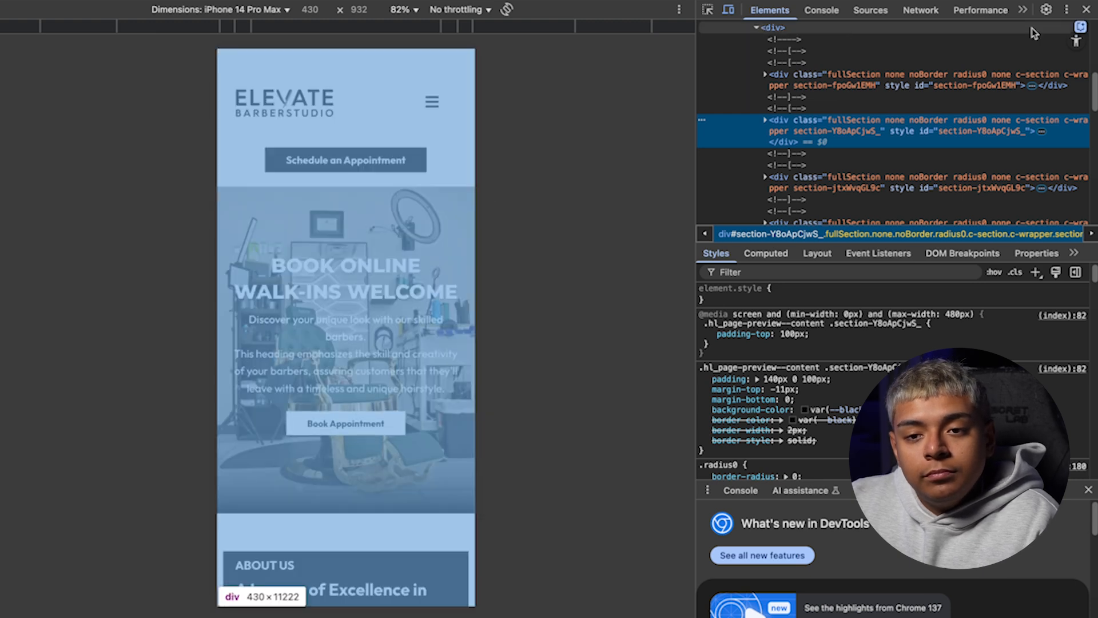
left_click(1090, 10)
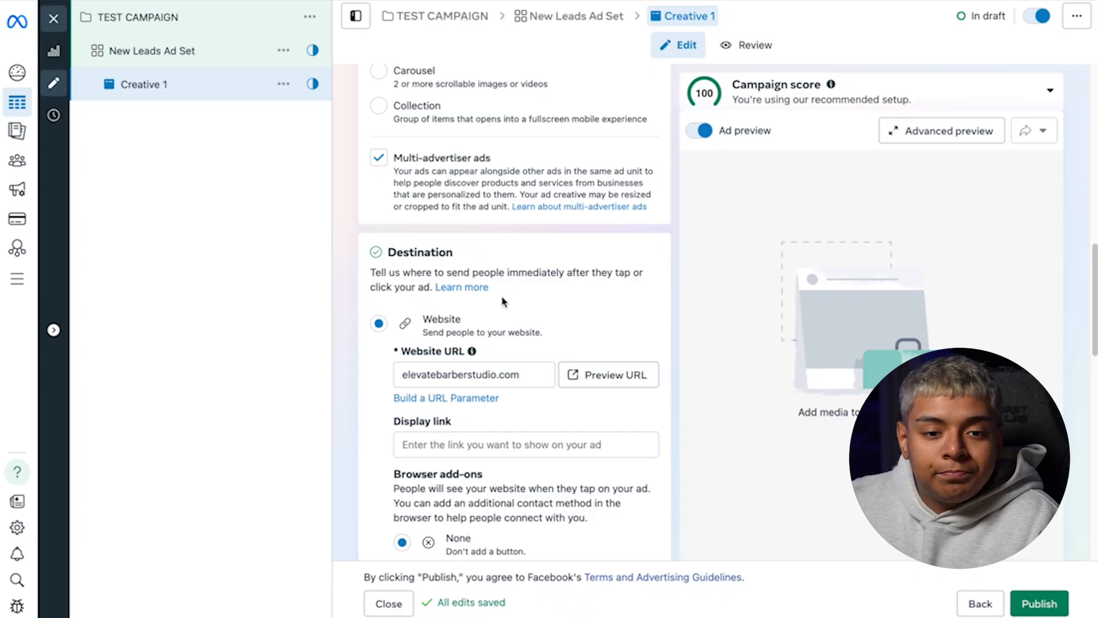
Return to the ad in Ads Manager and start setting up its creative as a video ad
scroll(481, 411, "down", 2)
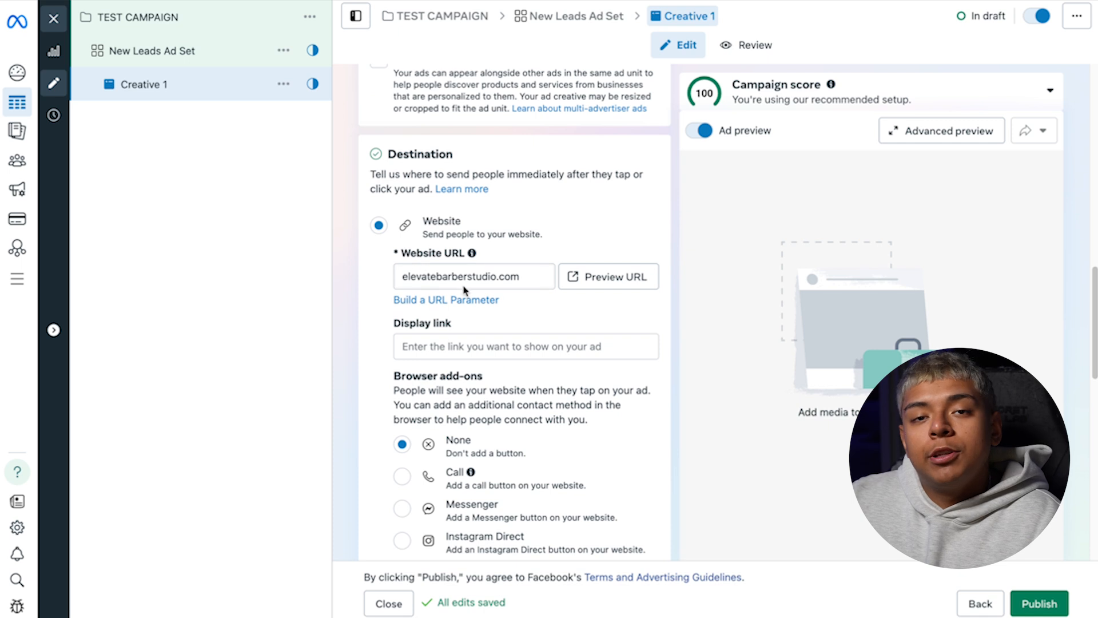
scroll(463, 289, "down", 2)
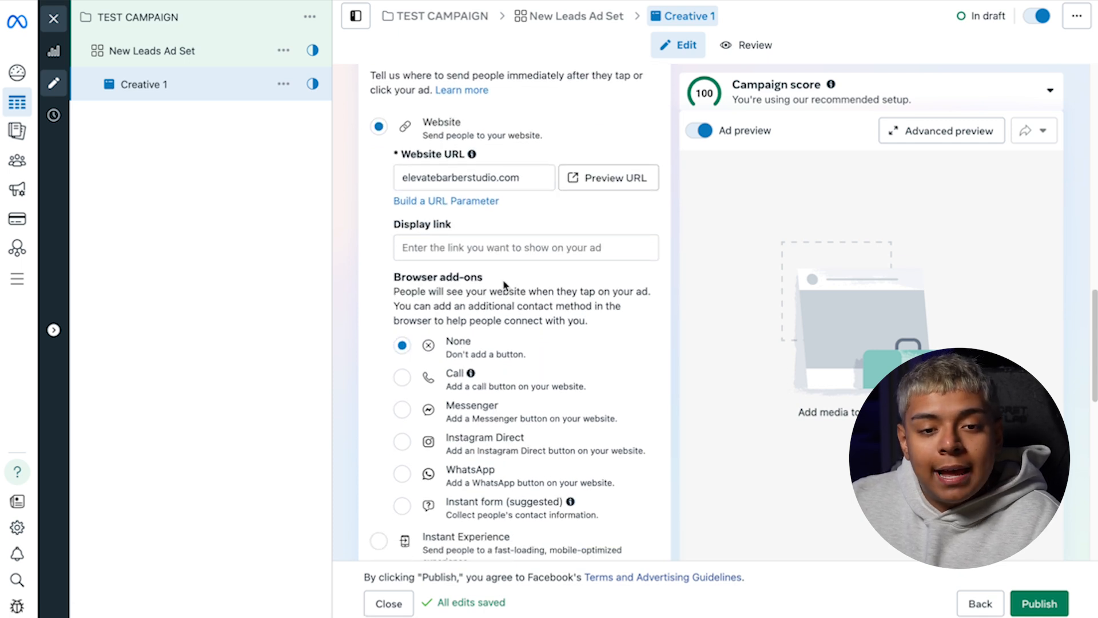
scroll(514, 395, "down", 7)
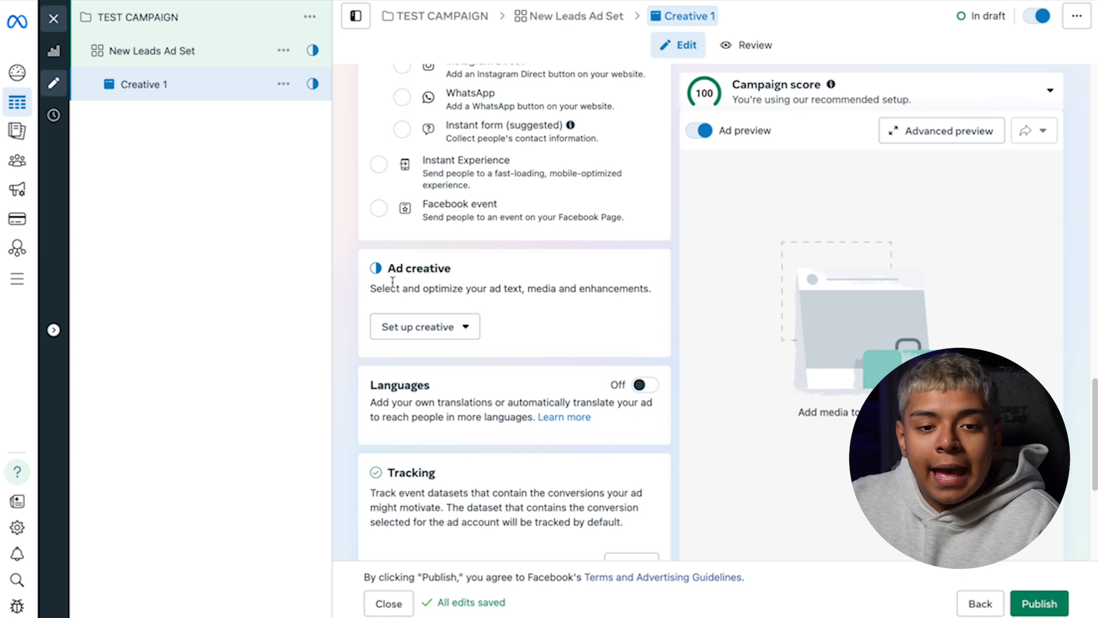
left_click(425, 326)
scroll(435, 320, "down", 2)
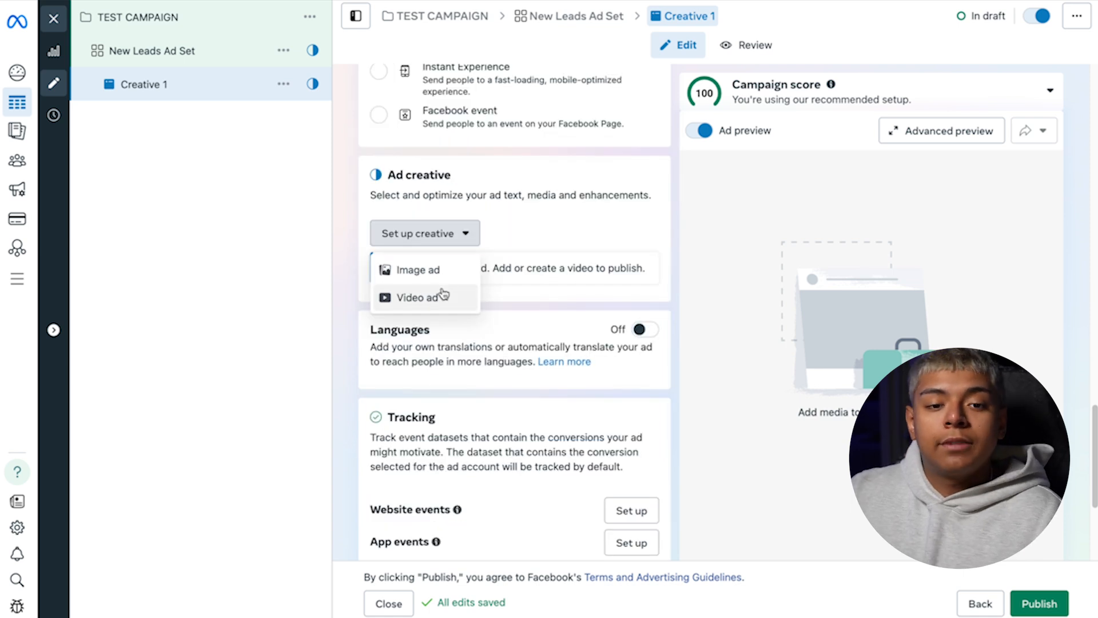
left_click(444, 295)
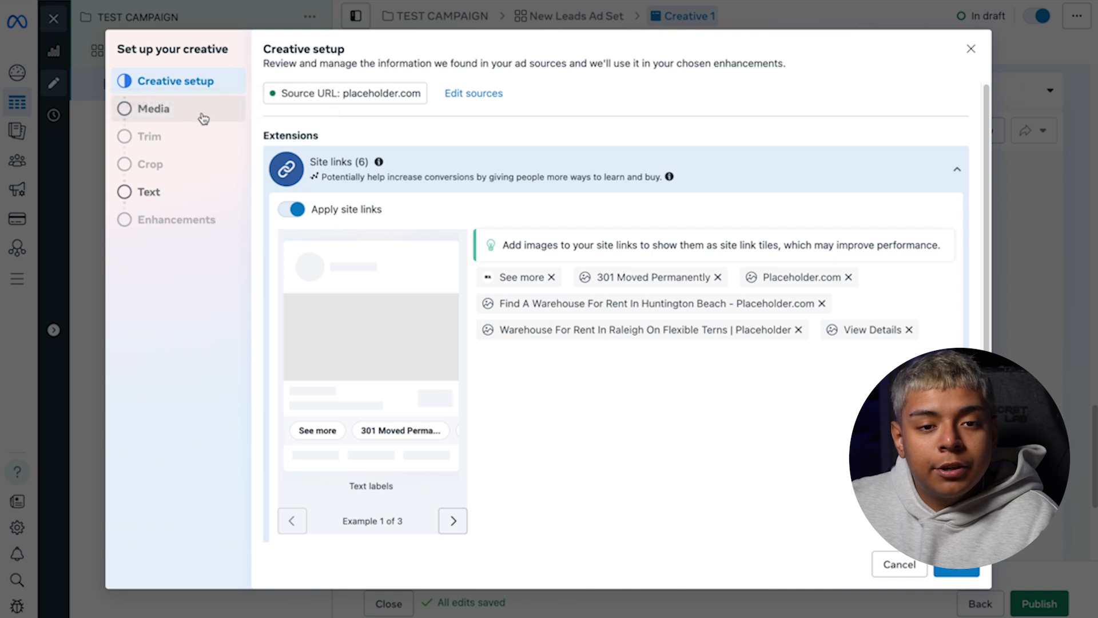
Upload the video AD 2 (WITHOUT MUSIC).mp4 as the ad's media and continue to the creative's text setup
scroll(343, 216, "down", 2)
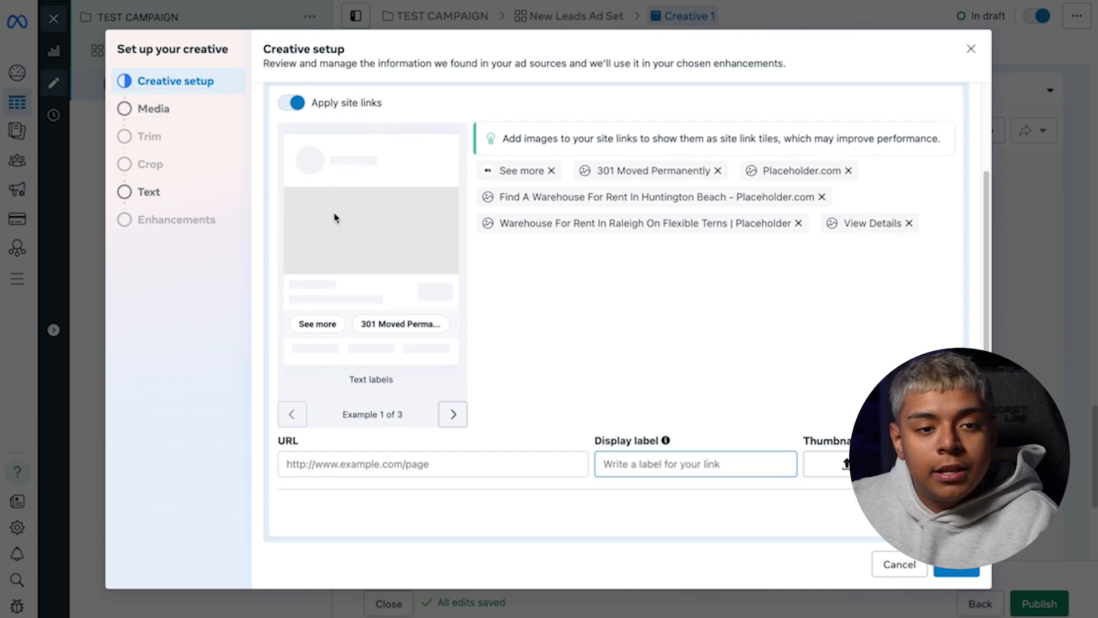
left_click(155, 111)
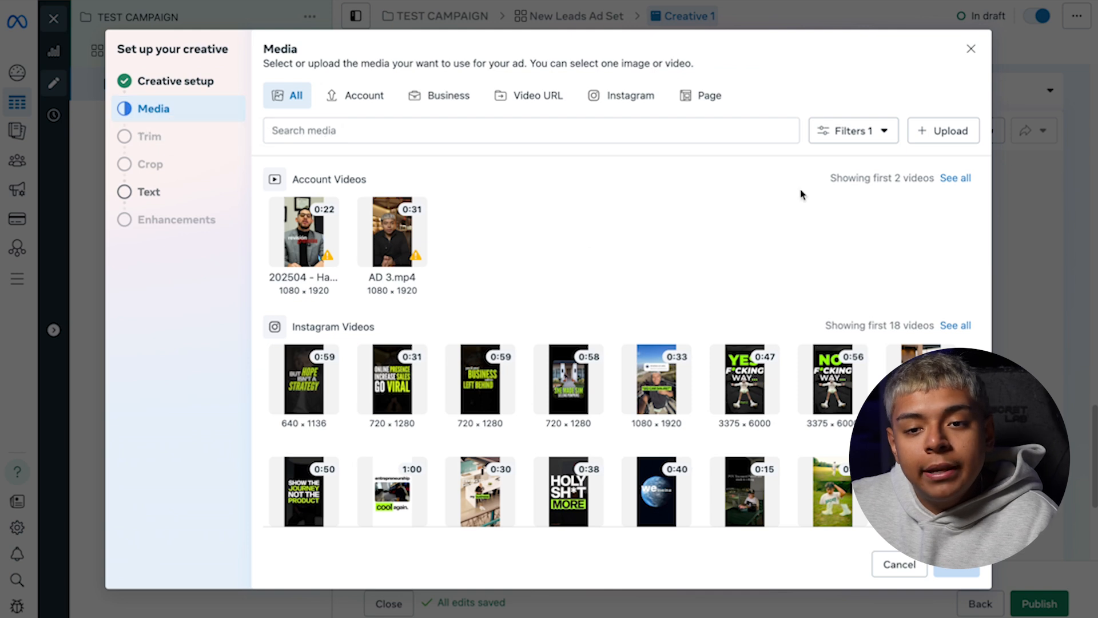
left_click(934, 132)
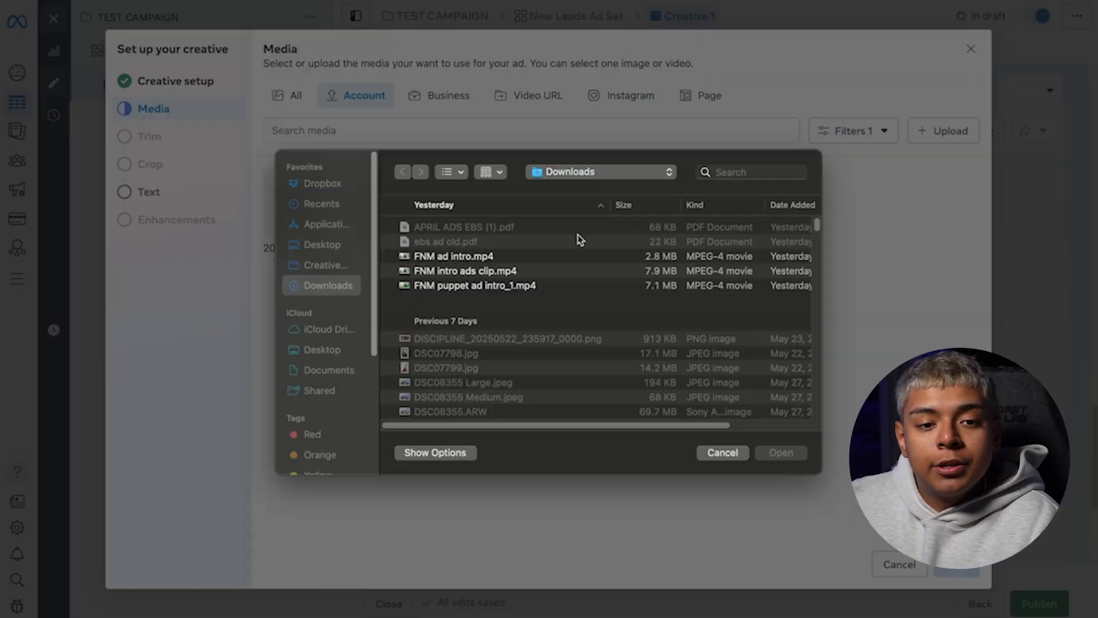
left_click(779, 174)
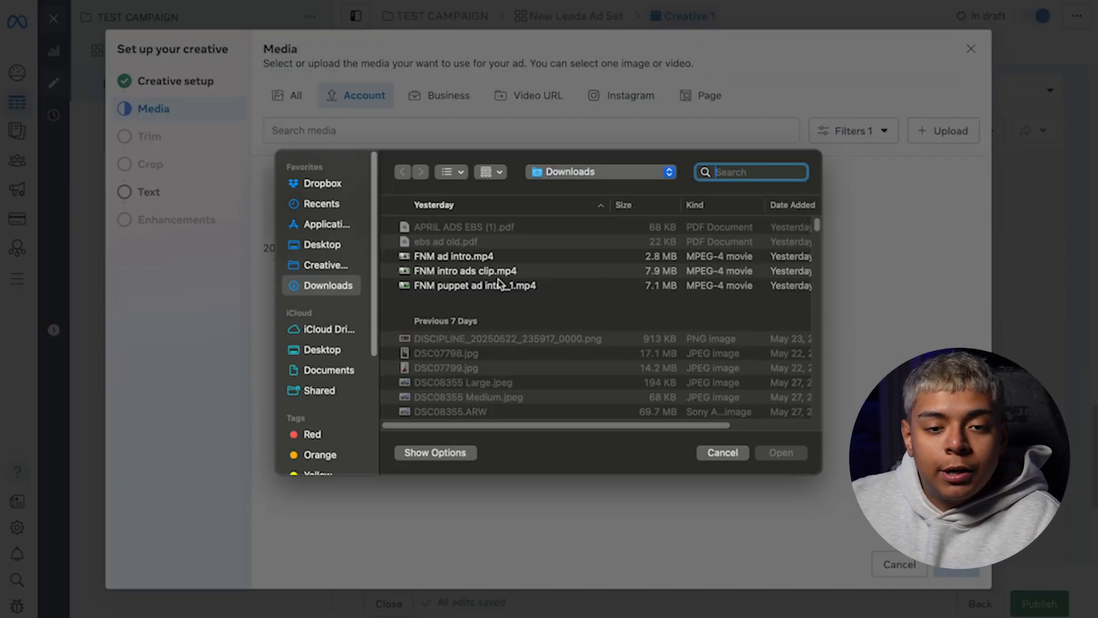
type("ad")
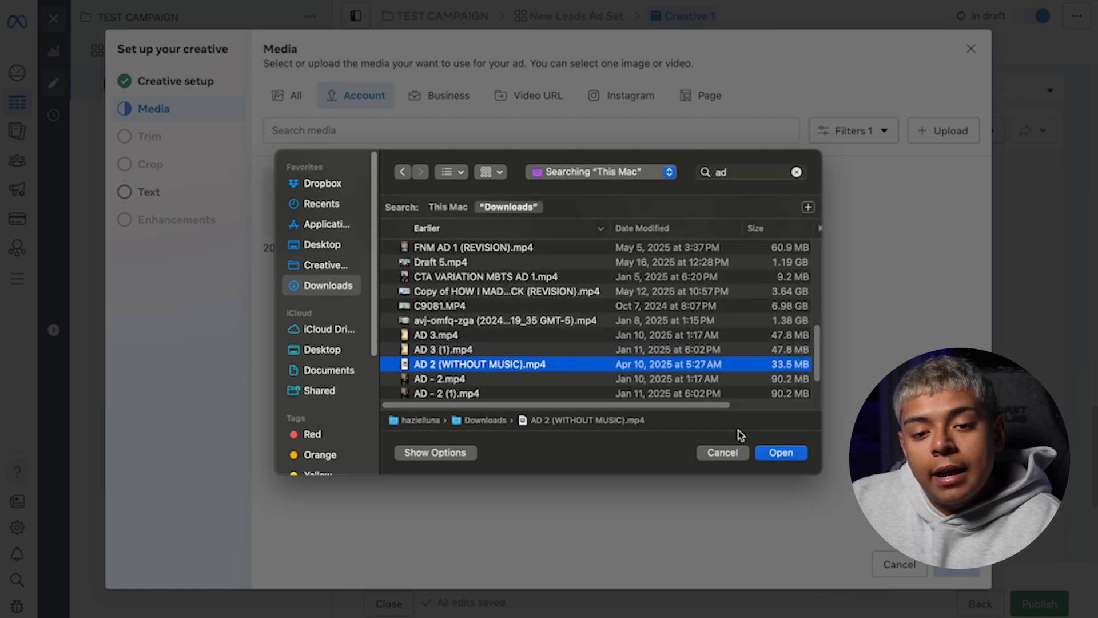
left_click(781, 453)
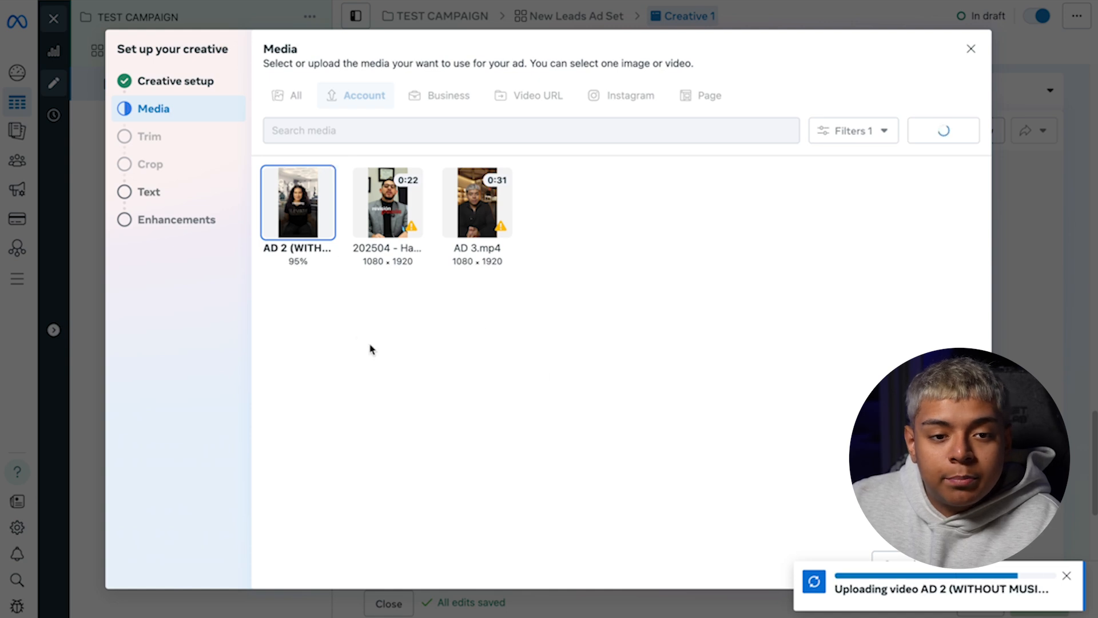
left_click(1066, 575)
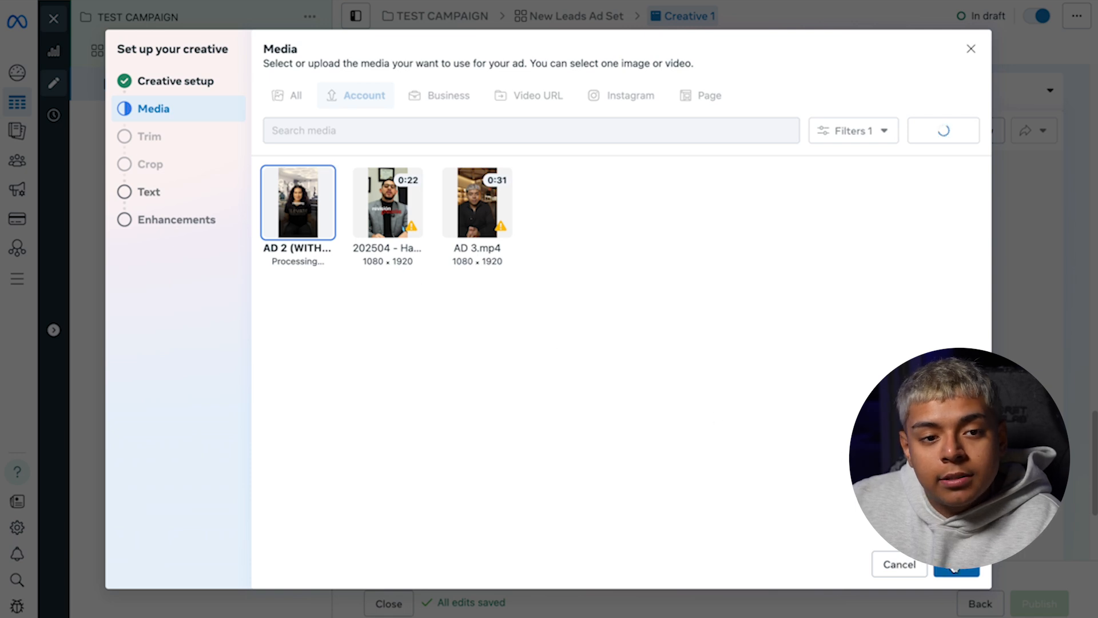
left_click(954, 568)
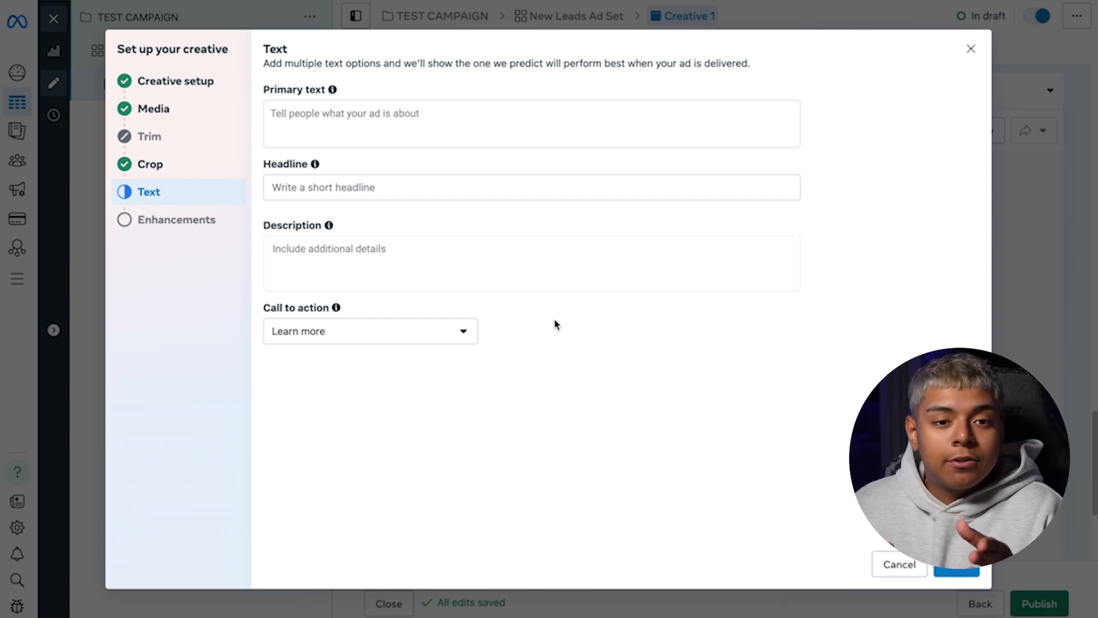
Set the primary text to a Frisco, Texas offer: code "ELEVATE" for $10 OFF the next haircut, book with top barbers, spots fill fast
left_click(362, 131)
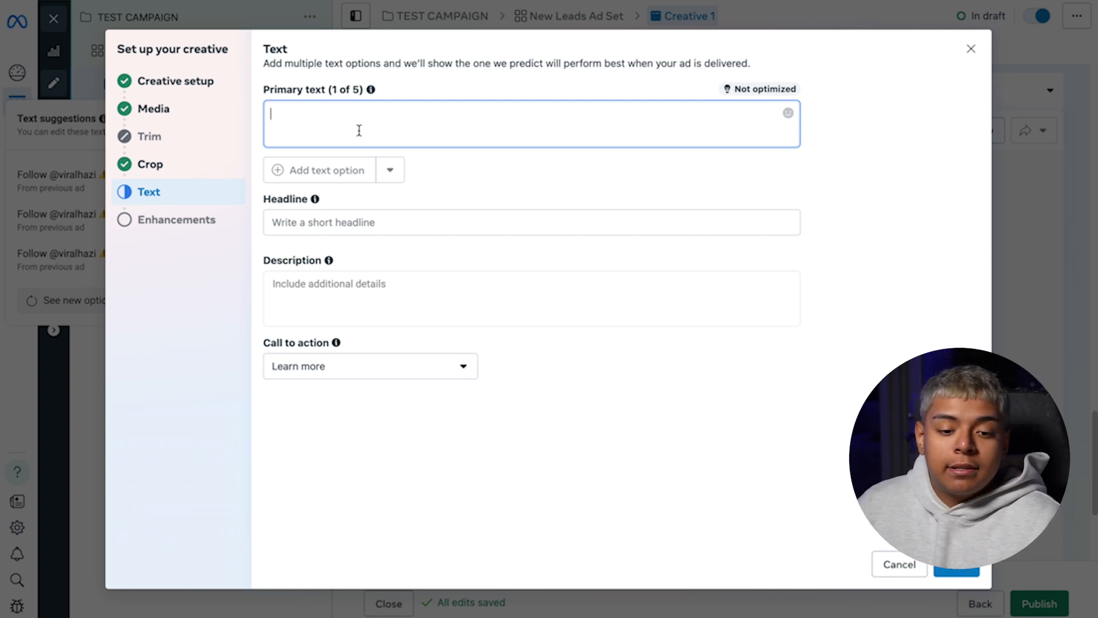
type("📍 Frisco, Texas! Come through and use code \"ELEVATE\" to get $10 OFF your next haircut!  Book with any of our top barbers. Spots fill fast — lock yours in today! ⬇️")
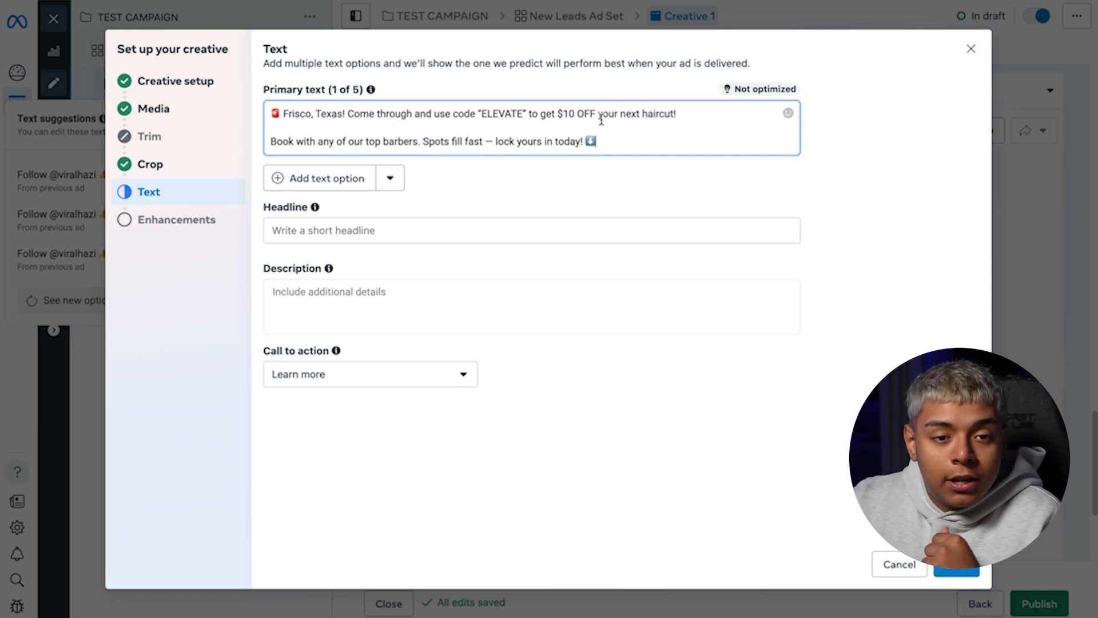
left_click_drag(288, 112, 576, 105)
left_click_drag(653, 106, 672, 111)
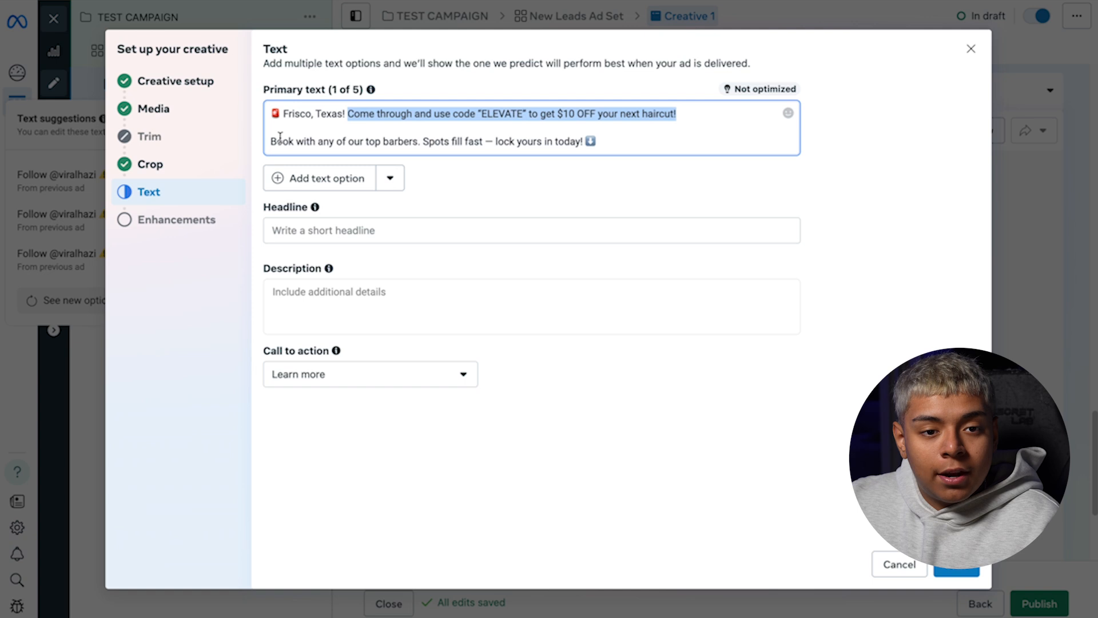
left_click_drag(276, 141, 619, 142)
triple_click(539, 141)
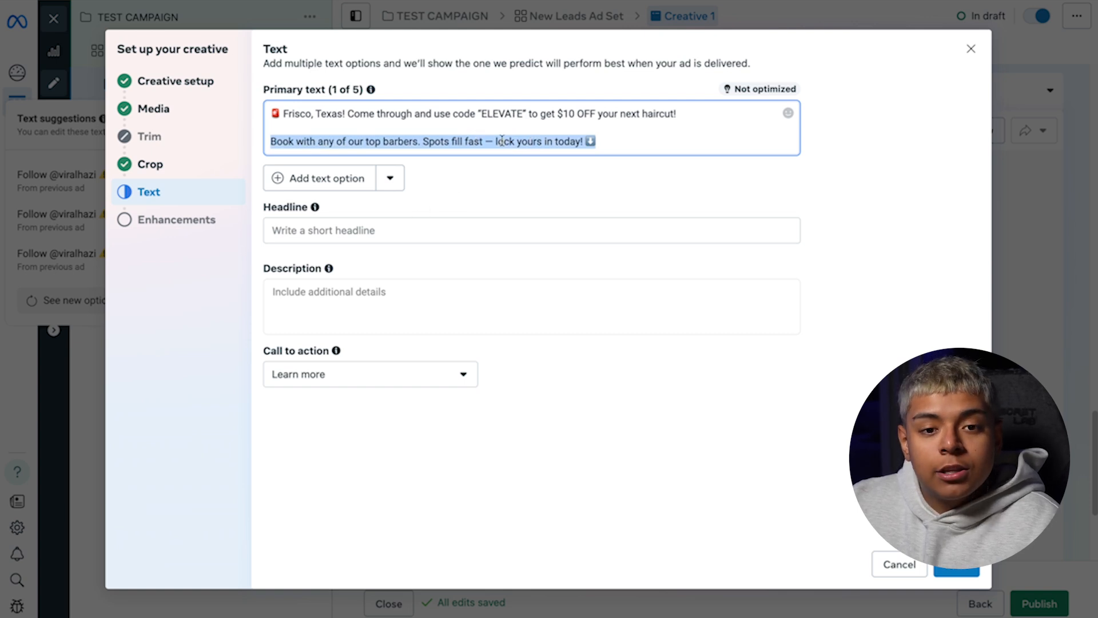
left_click(504, 140)
Copy "🚨 Frisco, Texas!" from the primary text into the headline and finish the creative setup
left_click(391, 228)
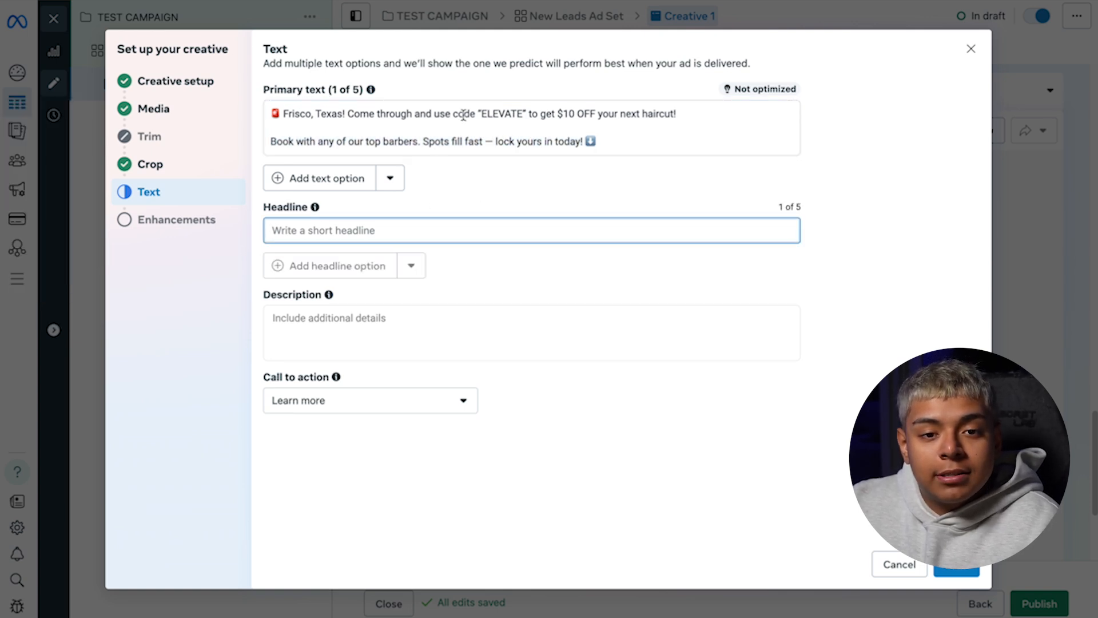
left_click_drag(346, 113, 270, 118)
key("ctrl+c")
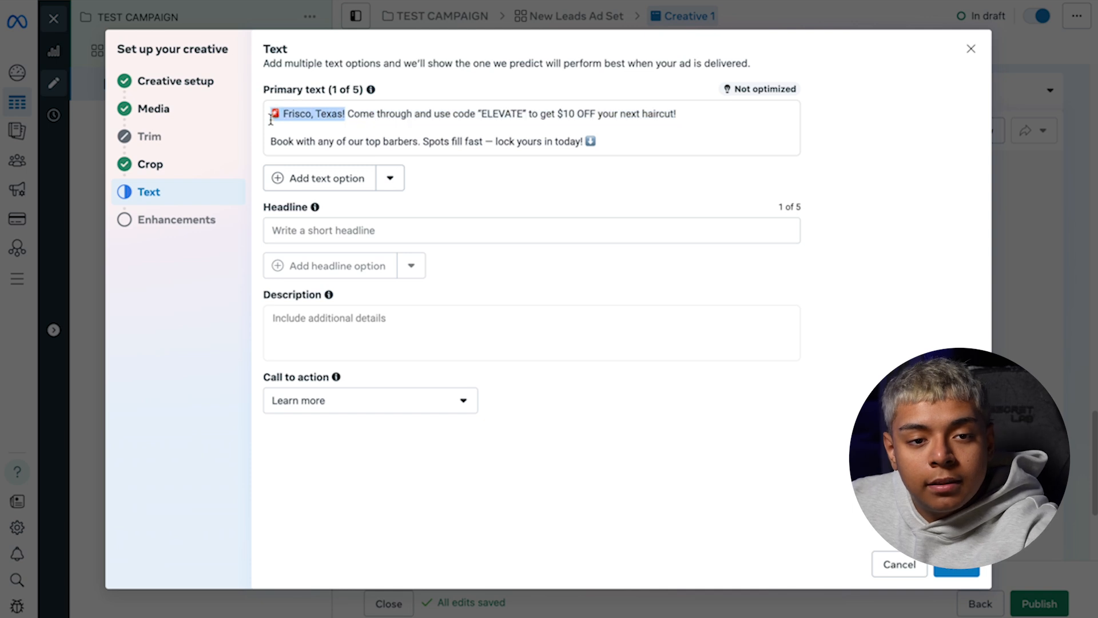
left_click(365, 227)
key("ctrl+v")
left_click(957, 570)
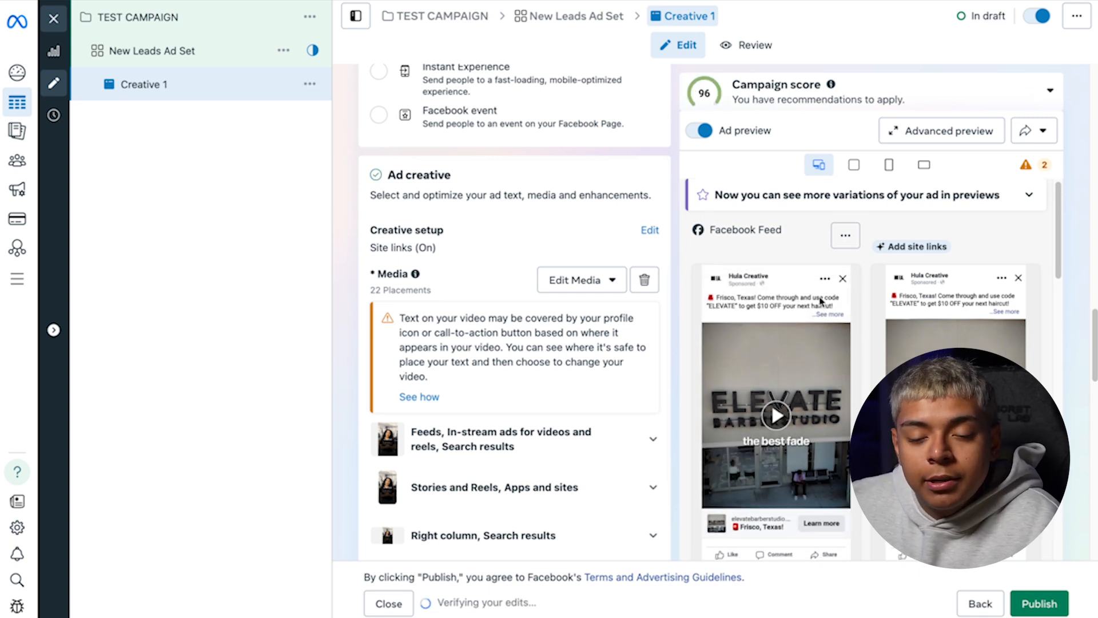
Check the ad preview and try "GET $10 OFF, BOOK NOW" as the ad's headline
scroll(758, 505, "down", 2)
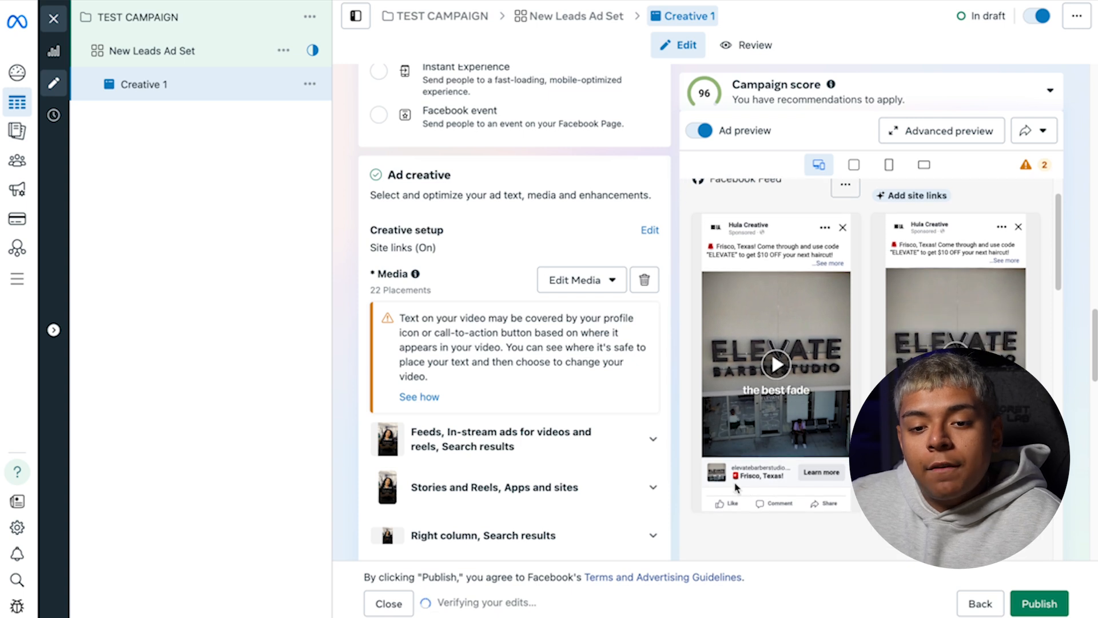
scroll(778, 474, "up", 1)
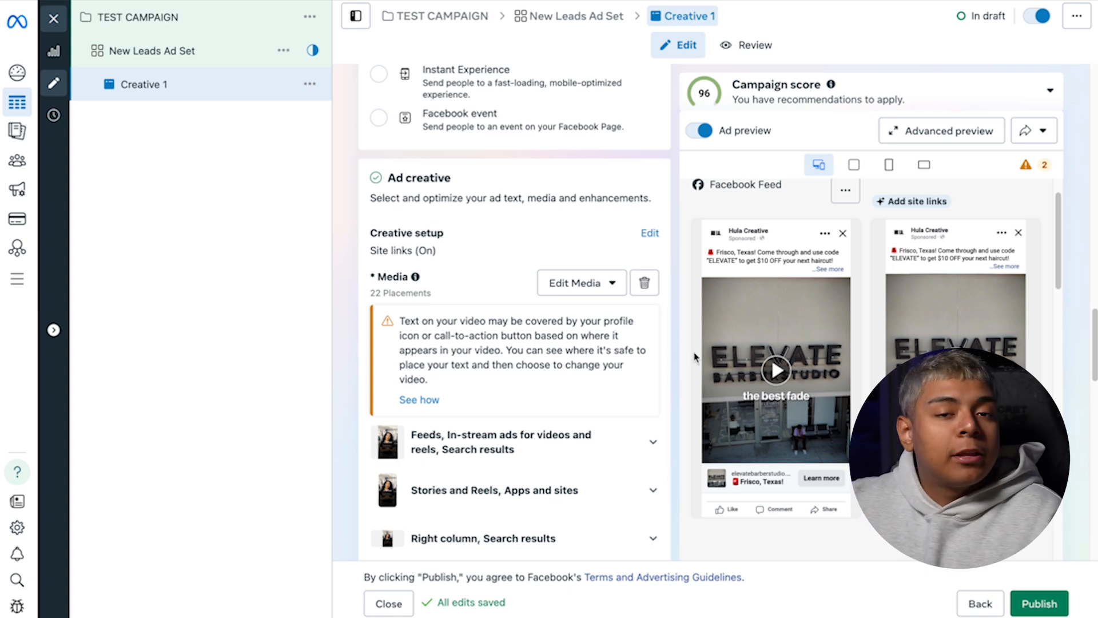
scroll(505, 392, "down", 5)
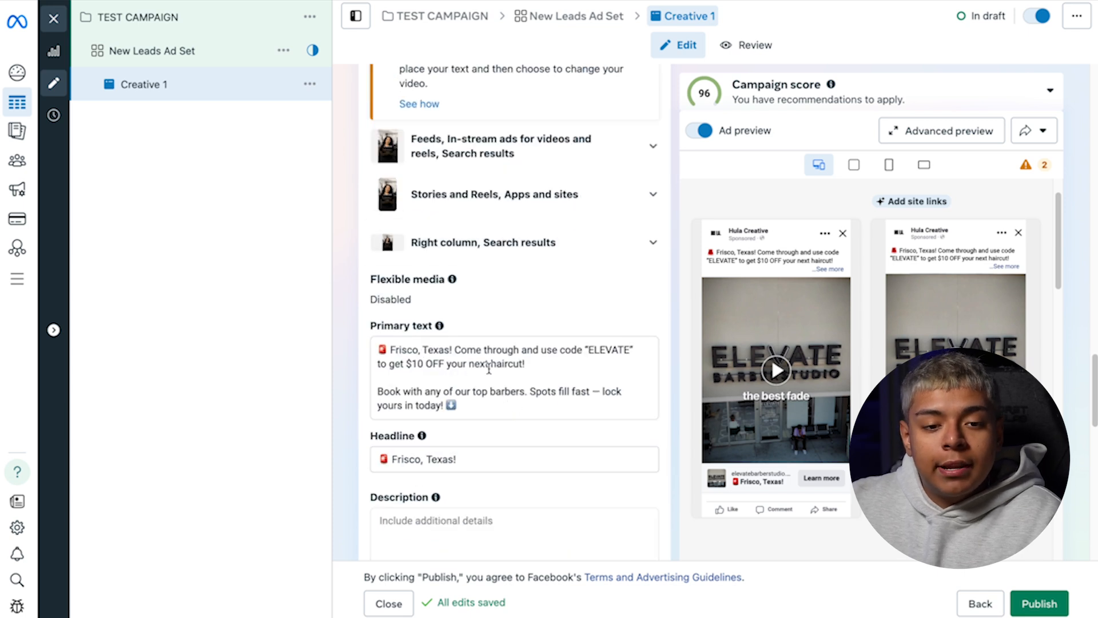
scroll(489, 369, "down", 2)
left_click(417, 328)
triple_click(418, 329)
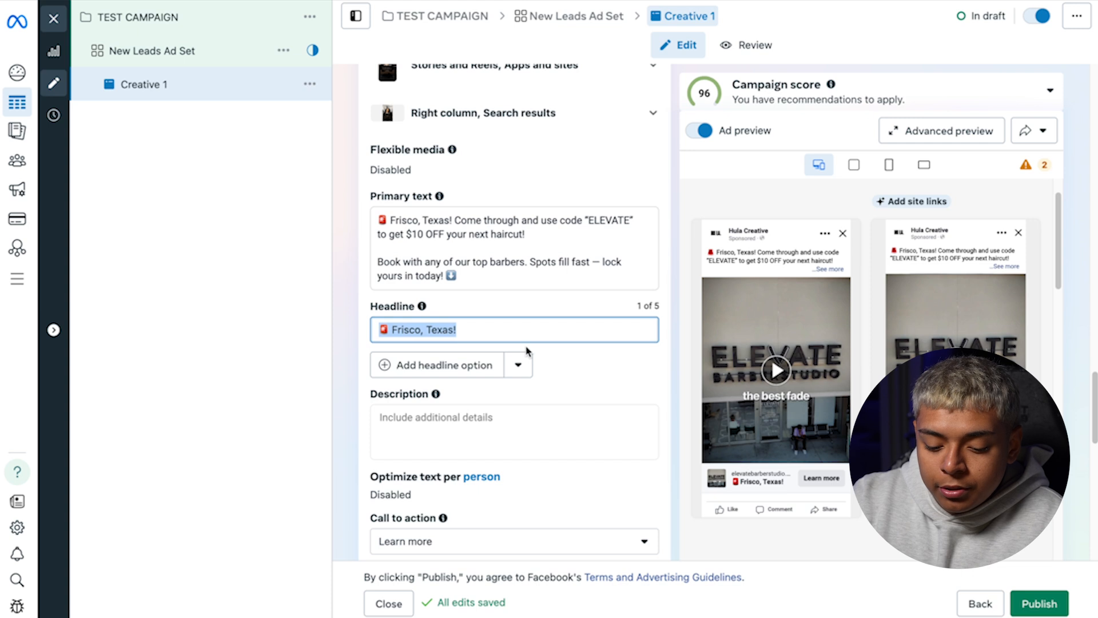
type("GET $10 OFF, BOOK NOW")
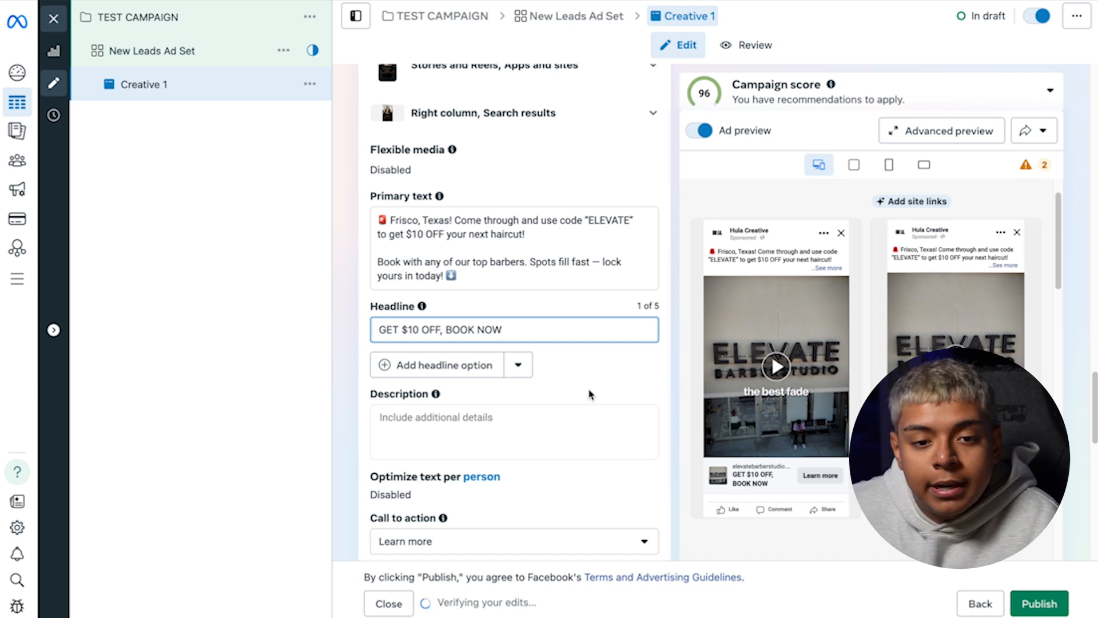
Remove the trial headline and restore "🚨 Frisco, Texas!" as the headline
key("ctrl+shift+Left")
key("ctrl+shift+Left")
key("ctrl+shift+Left")
key("ctrl+shift+Left")
key("ctrl+shift+Left")
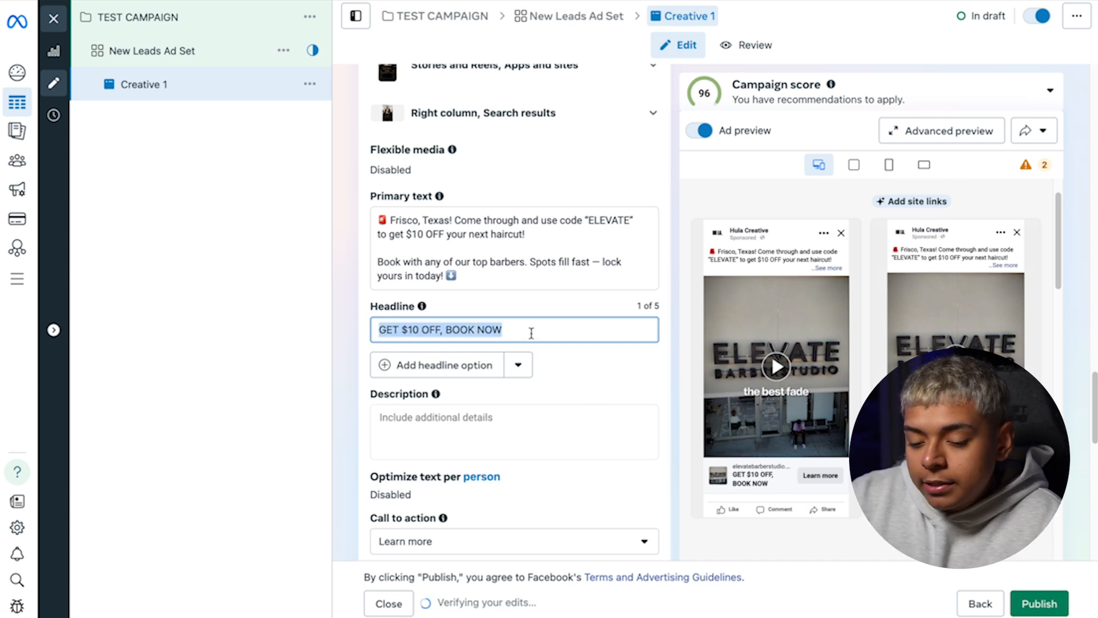
key("BackSpace")
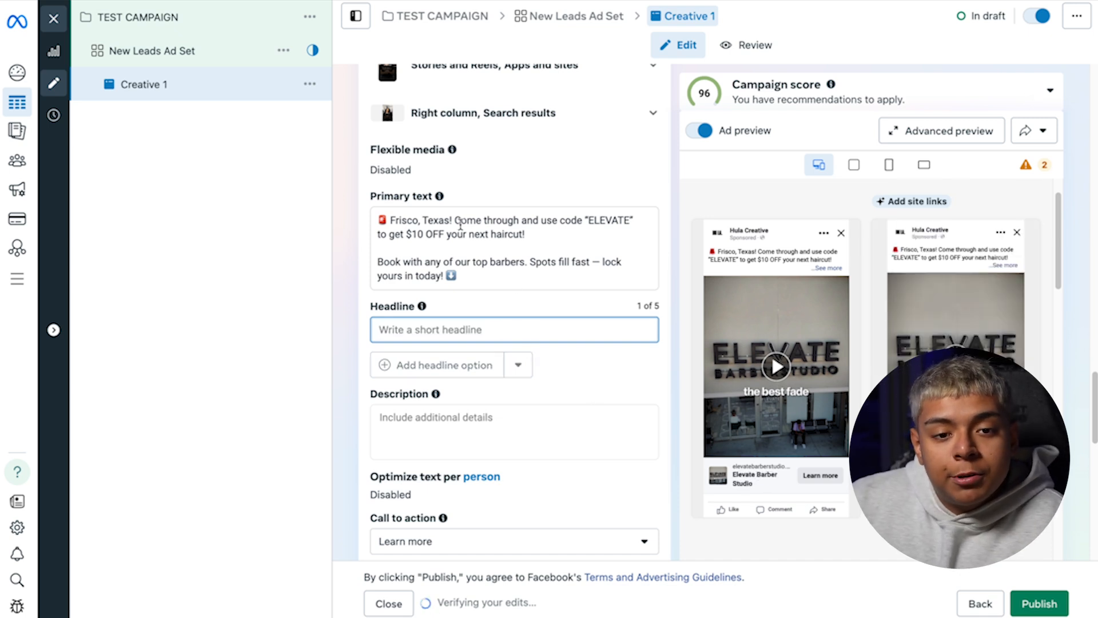
left_click_drag(457, 220, 391, 225)
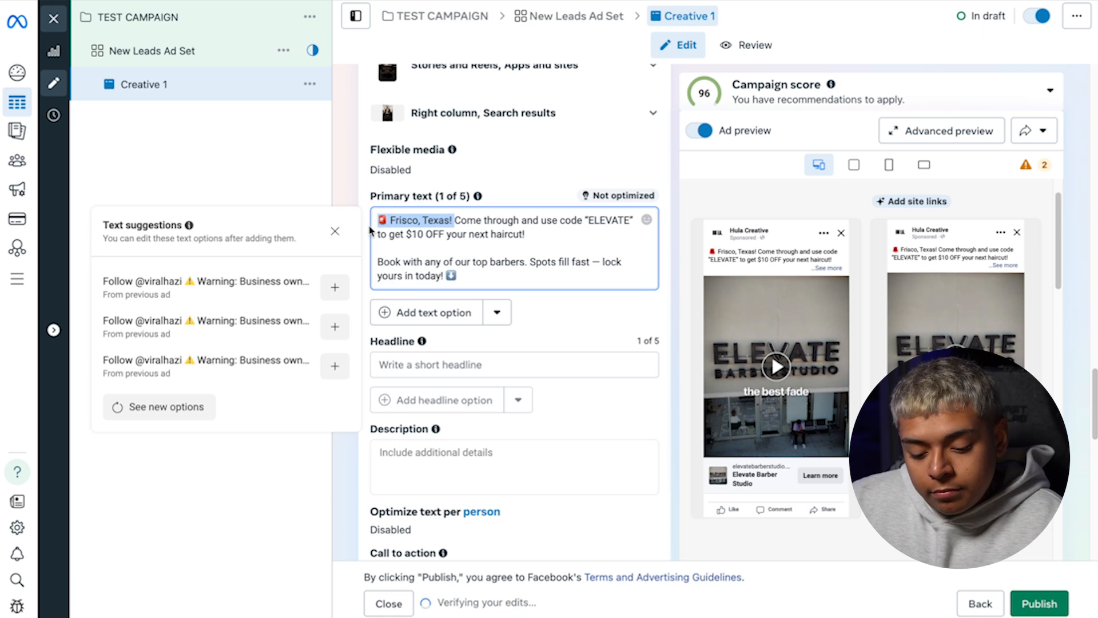
left_click(409, 359)
key("ctrl+v")
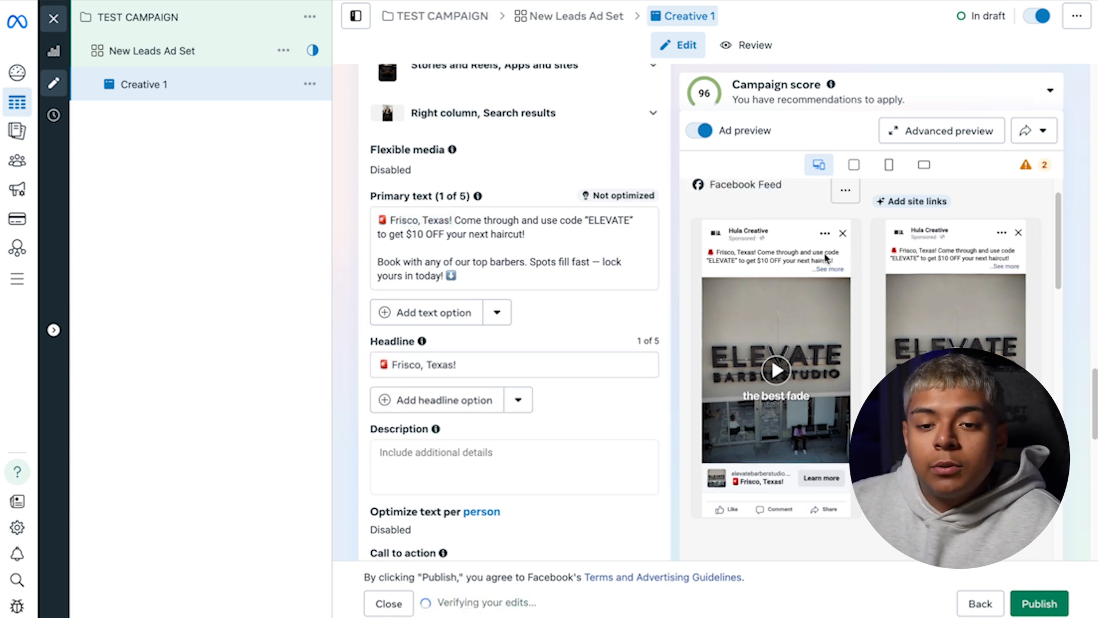
Review the ad's placement previews and text fields, and look at the actions available for Creative 1
scroll(819, 397, "down", 10)
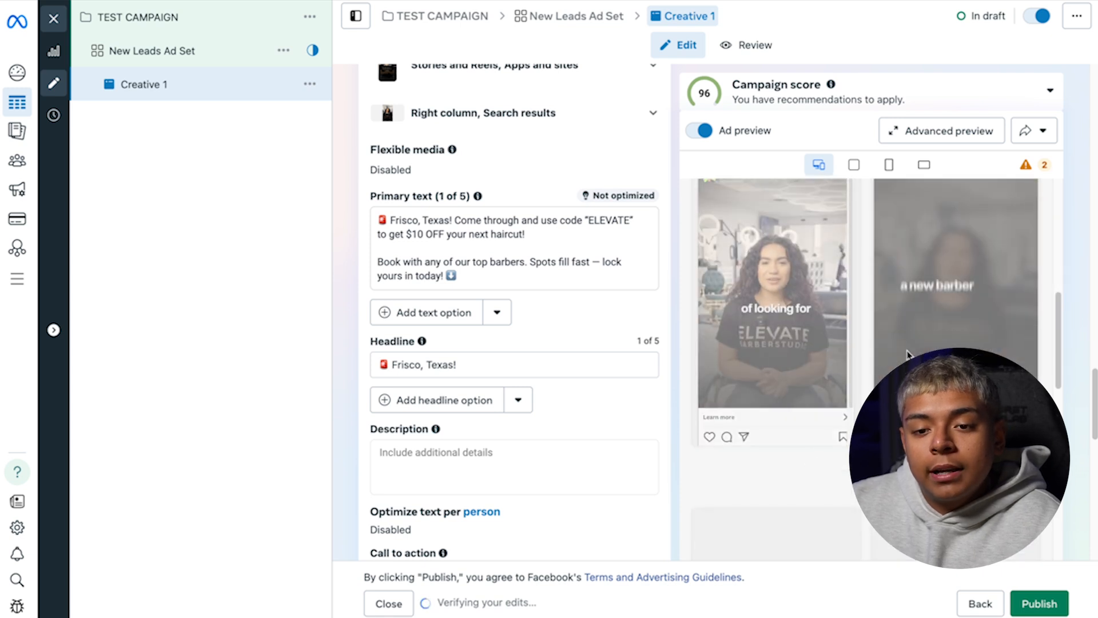
scroll(812, 347, "up", 9)
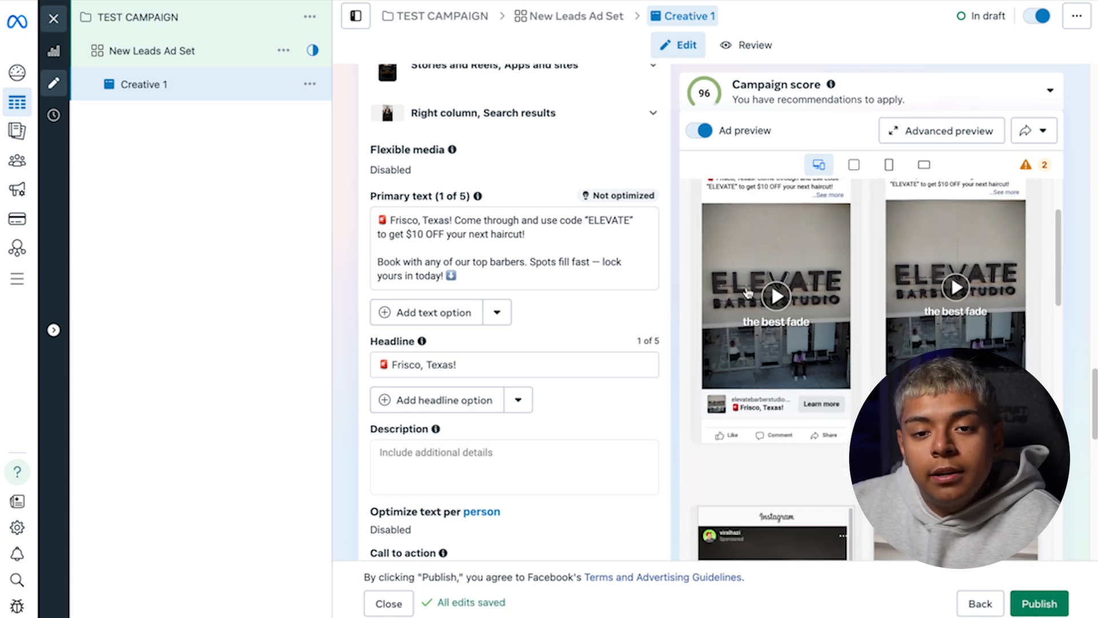
scroll(929, 340, "down", 10)
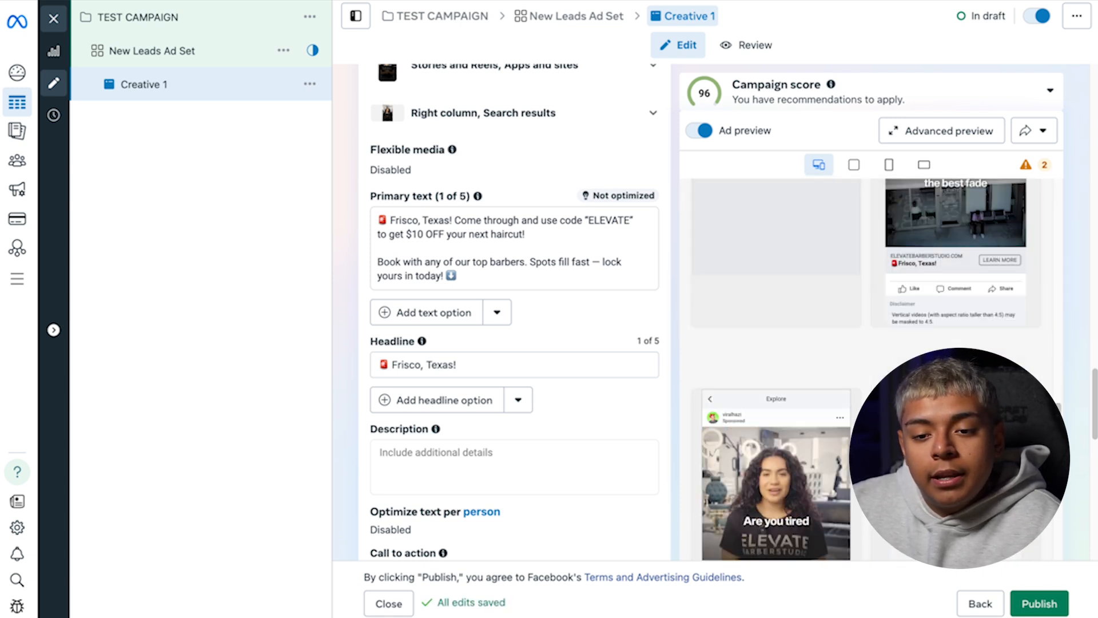
scroll(784, 454, "down", 3)
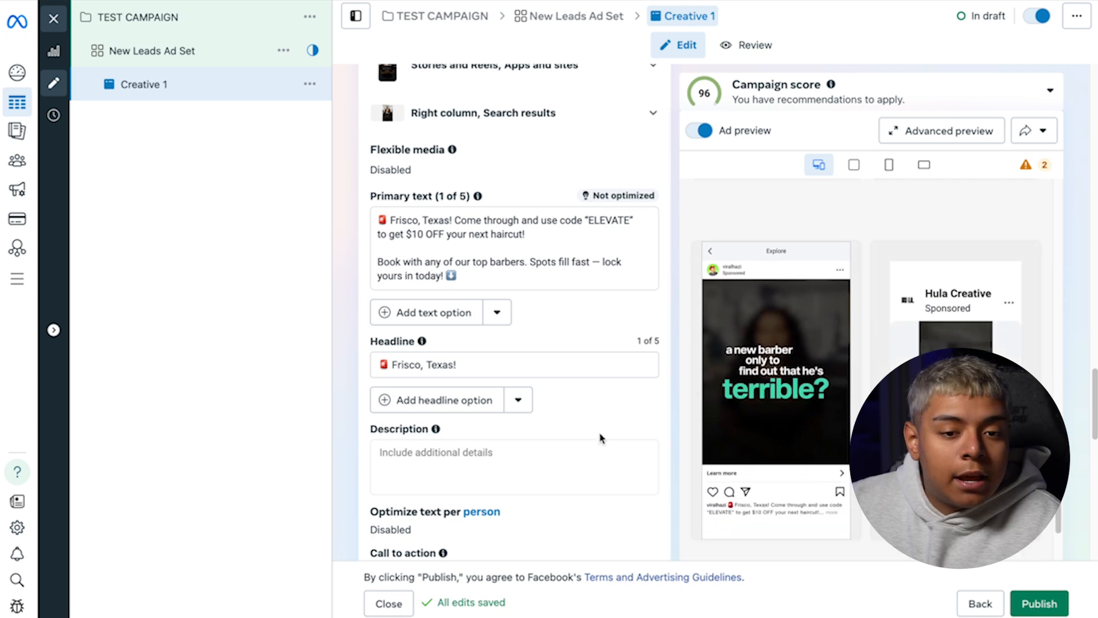
scroll(571, 446, "down", 3)
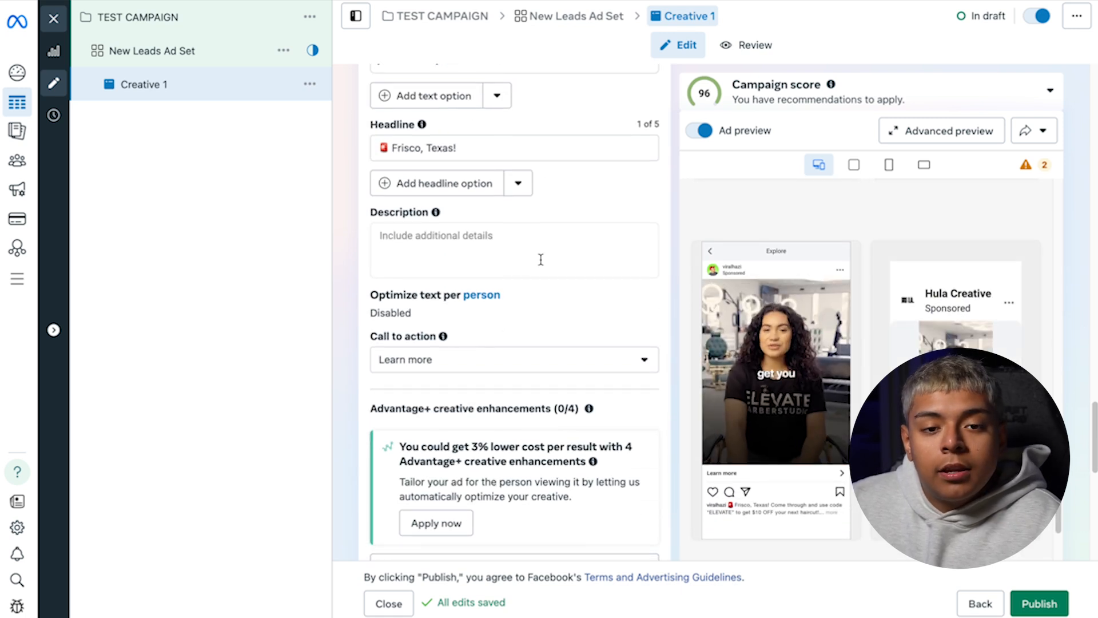
scroll(543, 250, "up", 2)
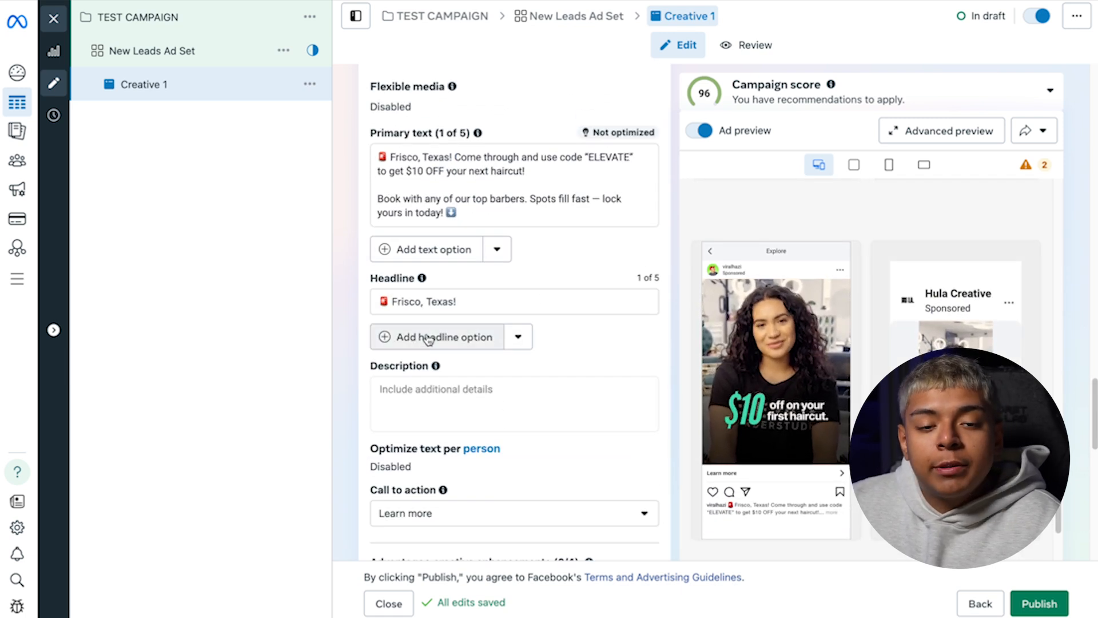
scroll(467, 344, "up", 3)
scroll(504, 400, "down", 2)
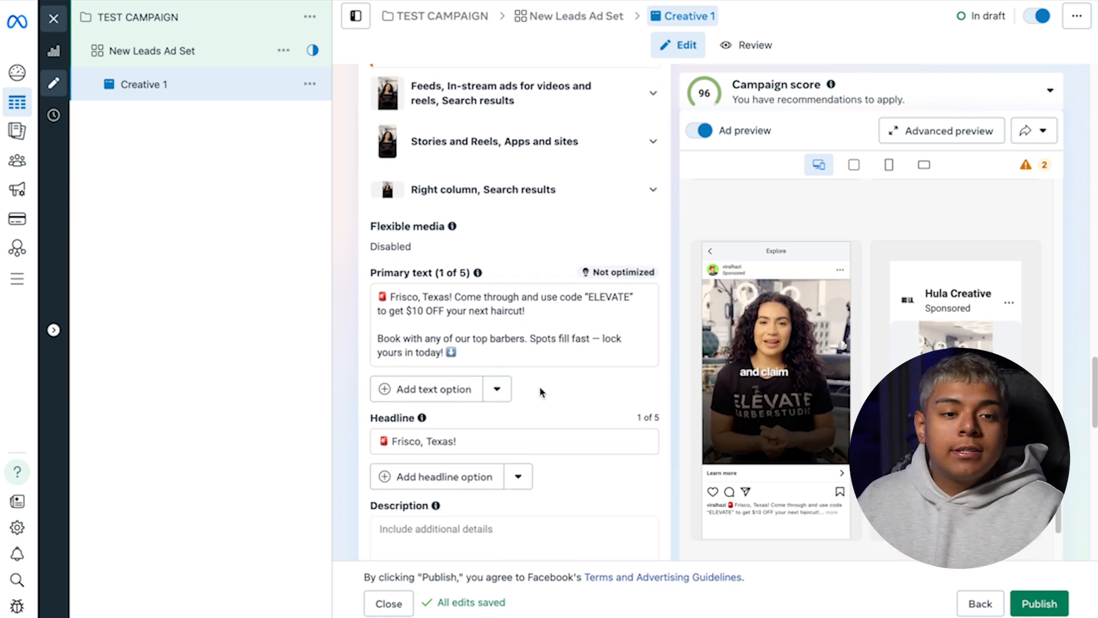
left_click(309, 84)
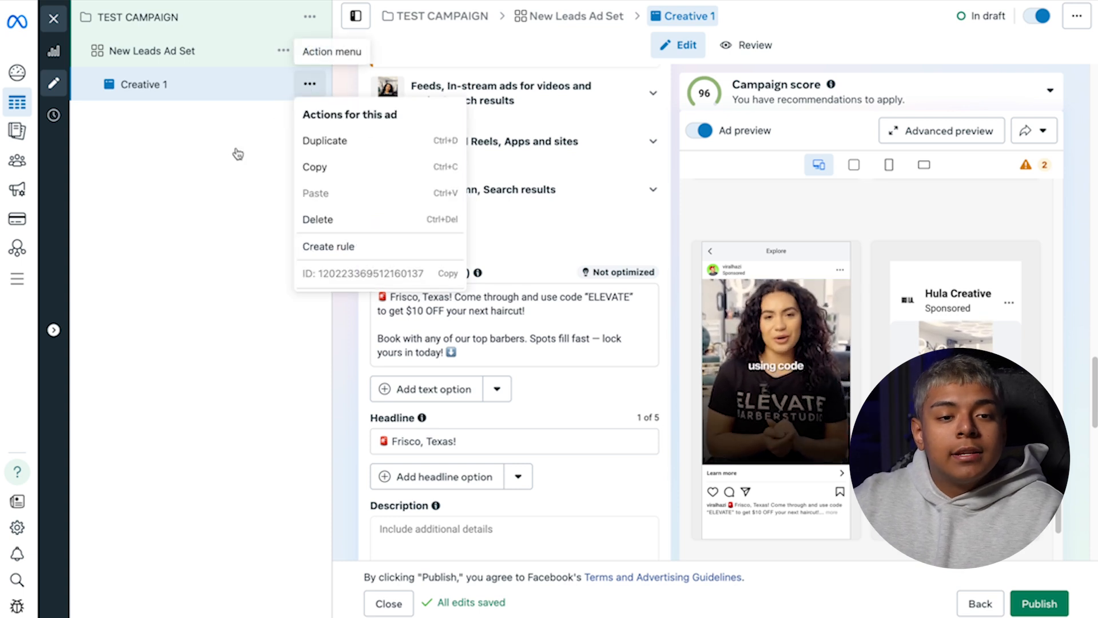
left_click(212, 104)
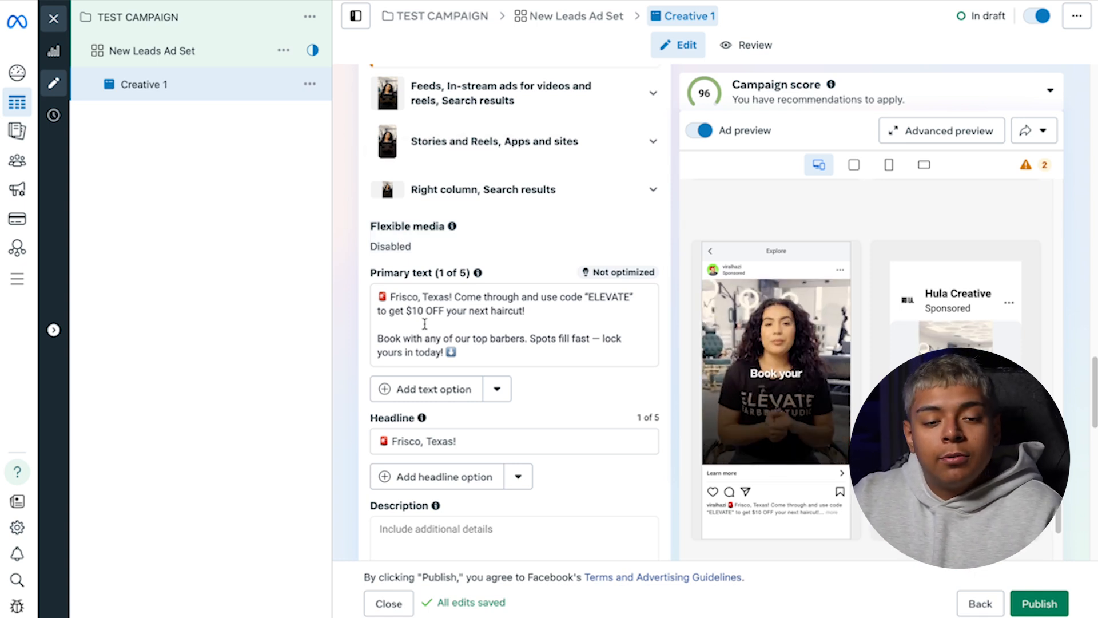
Set the call to action of Creative 1 to "Book now"
scroll(432, 332, "down", 5)
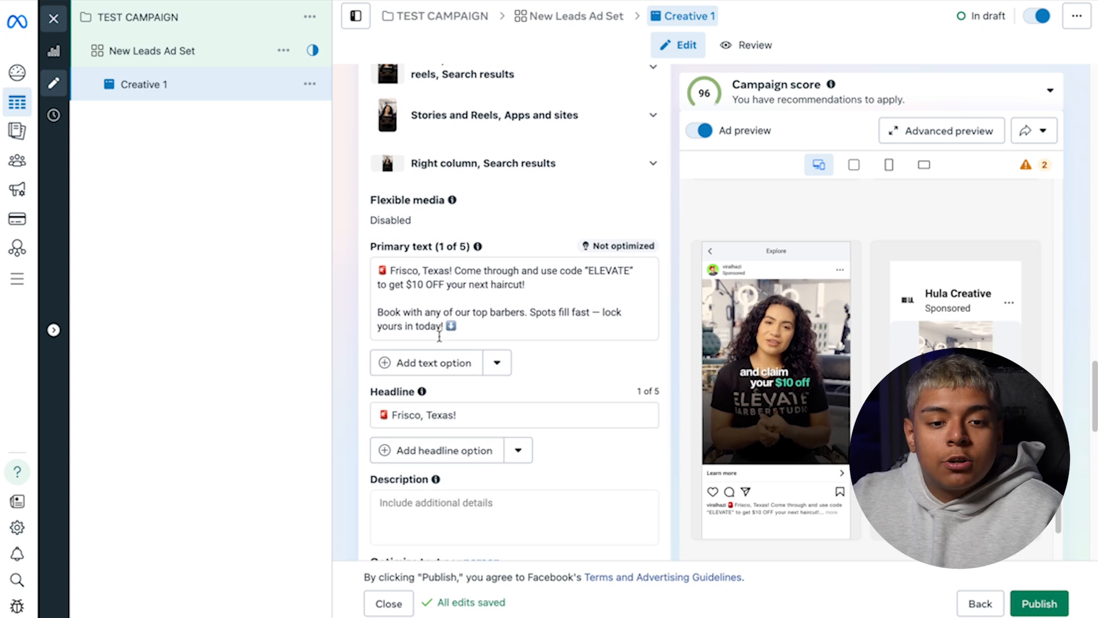
left_click(464, 376)
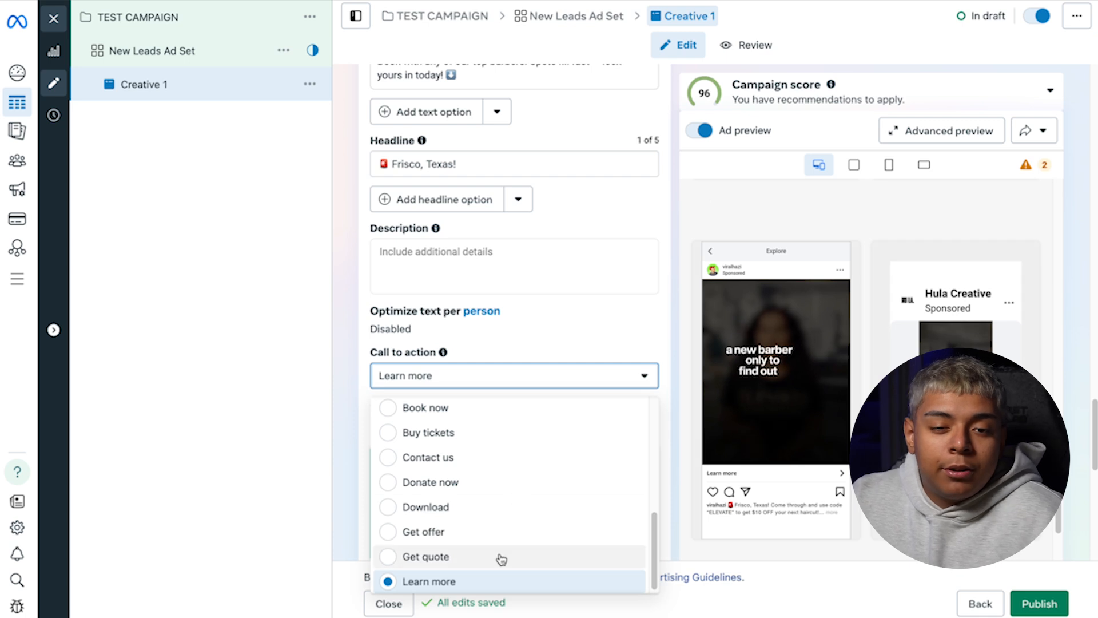
left_click(459, 419)
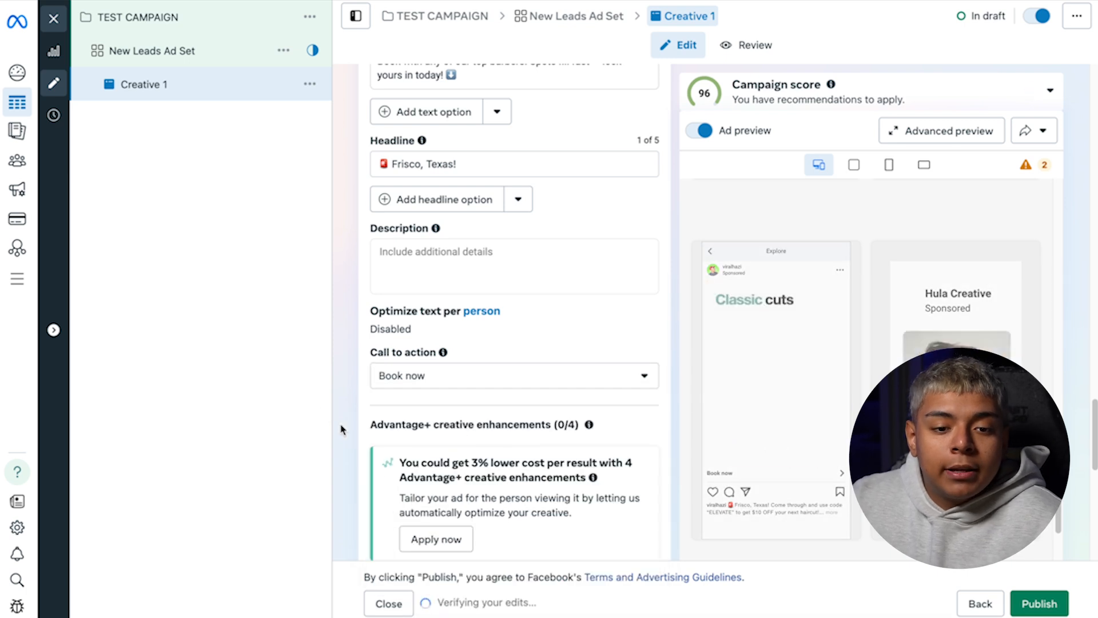
Review the Advantage+ creative enhancements, language, website event tracking and URL parameter settings of Creative 1
scroll(482, 503, "down", 1)
scroll(482, 504, "down", 2)
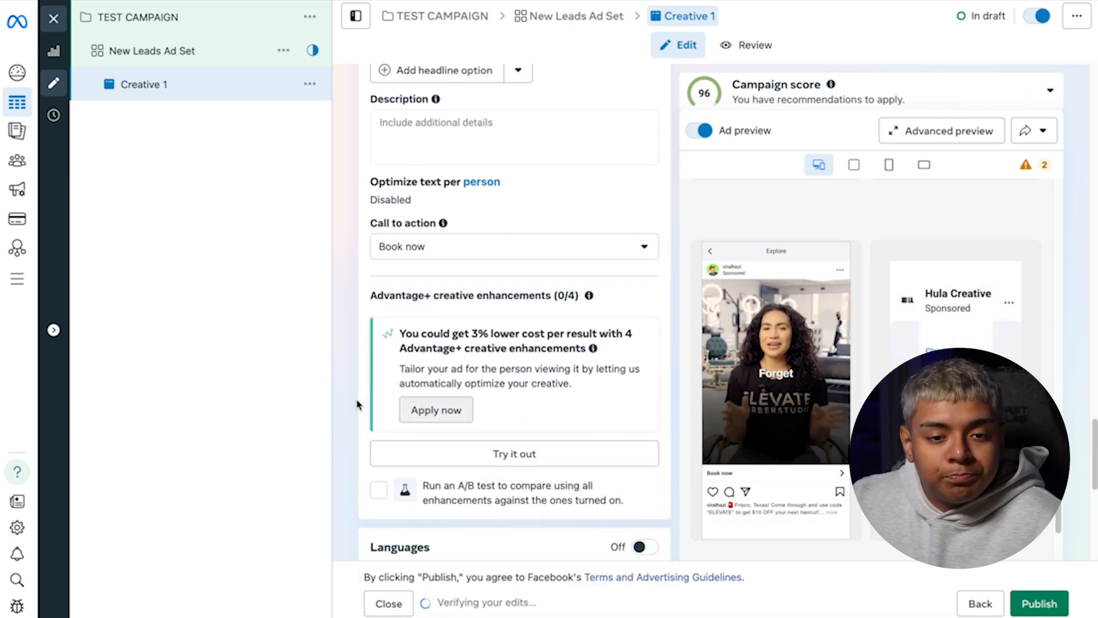
scroll(529, 446, "down", 1)
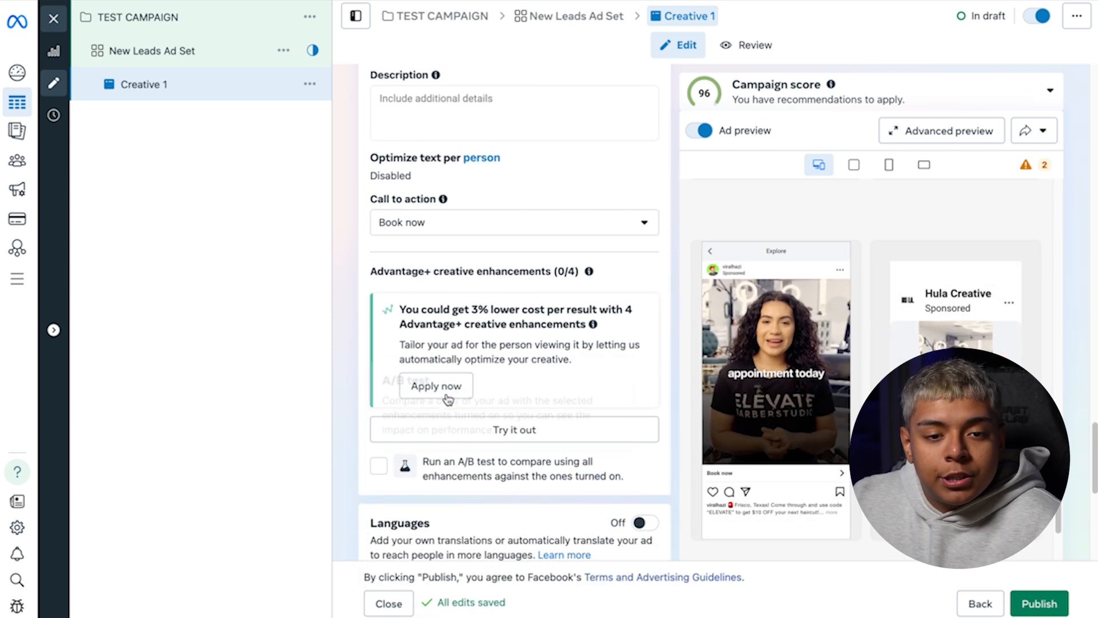
left_click_drag(369, 271, 549, 277)
left_click(595, 277)
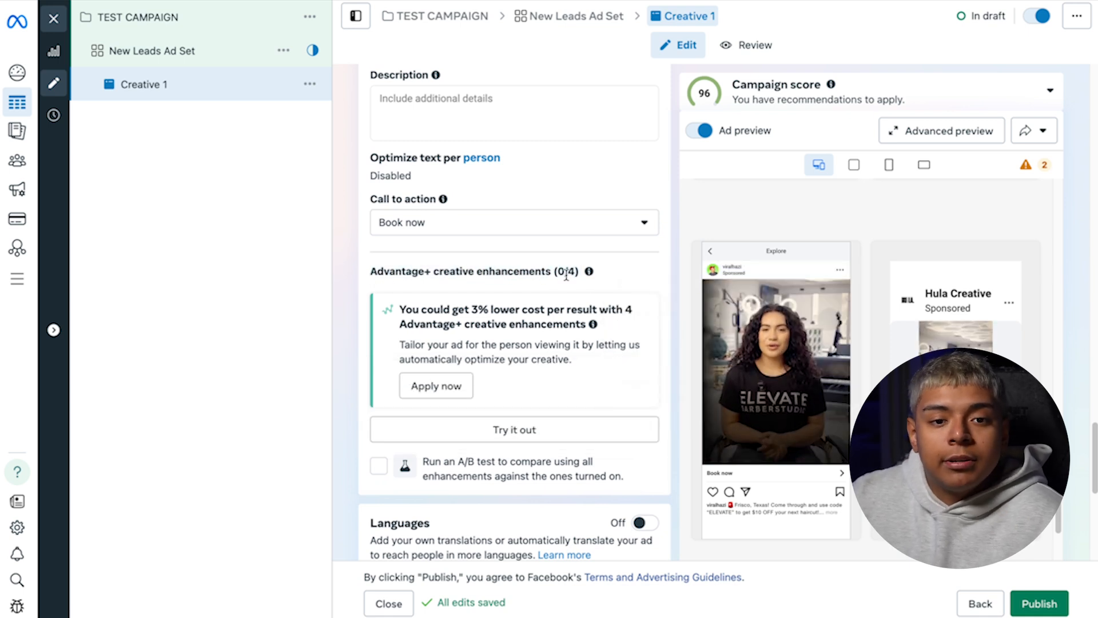
scroll(576, 287, "down", 3)
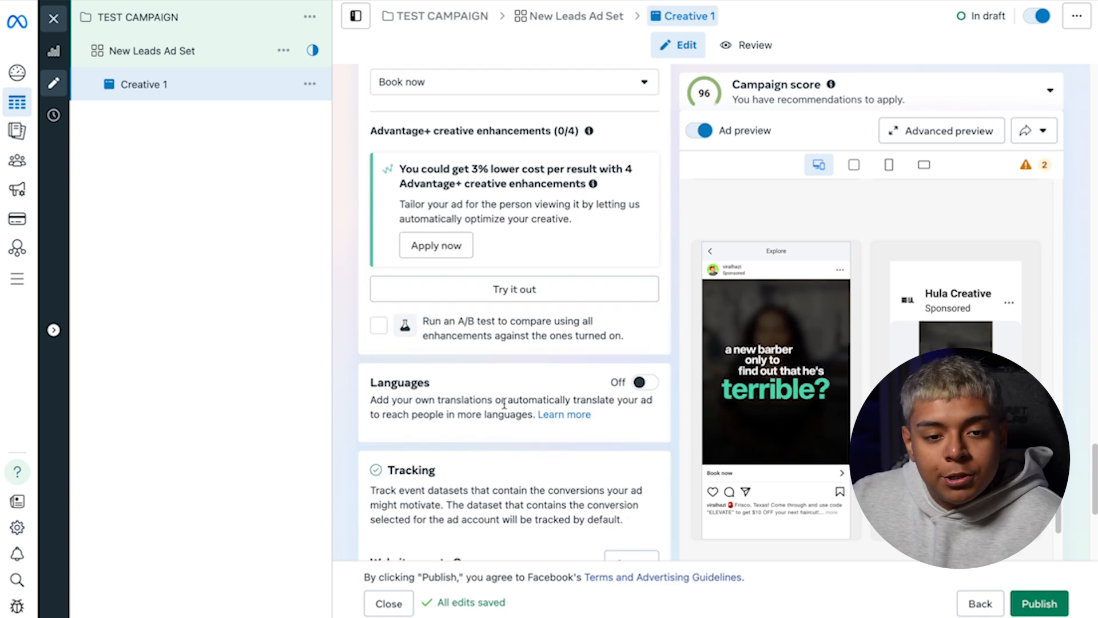
scroll(434, 401, "down", 4)
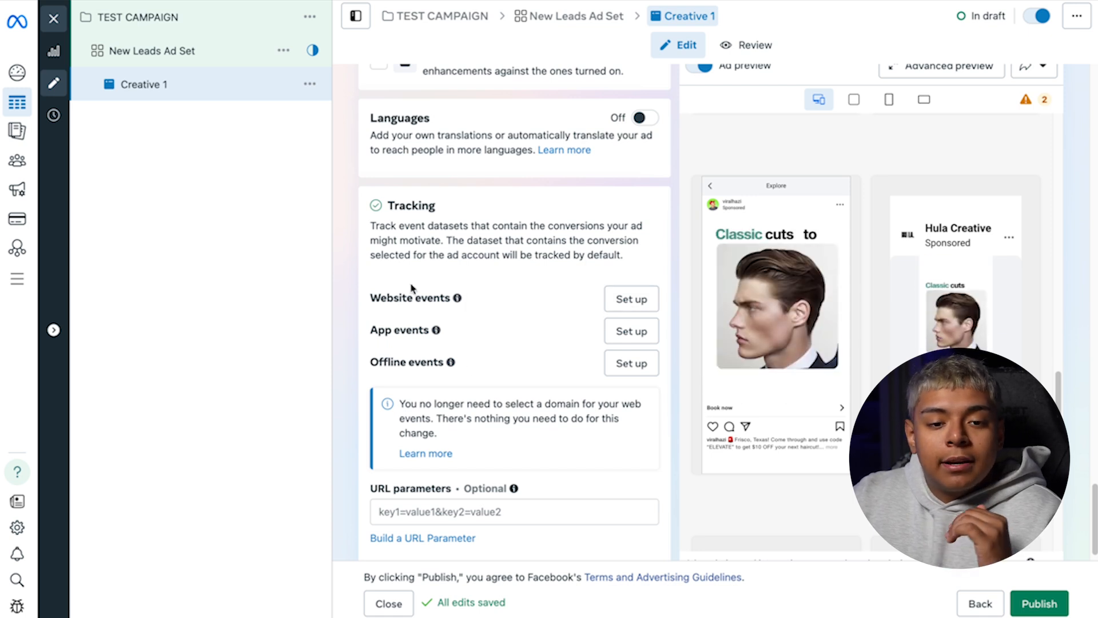
scroll(633, 233, "down", 1)
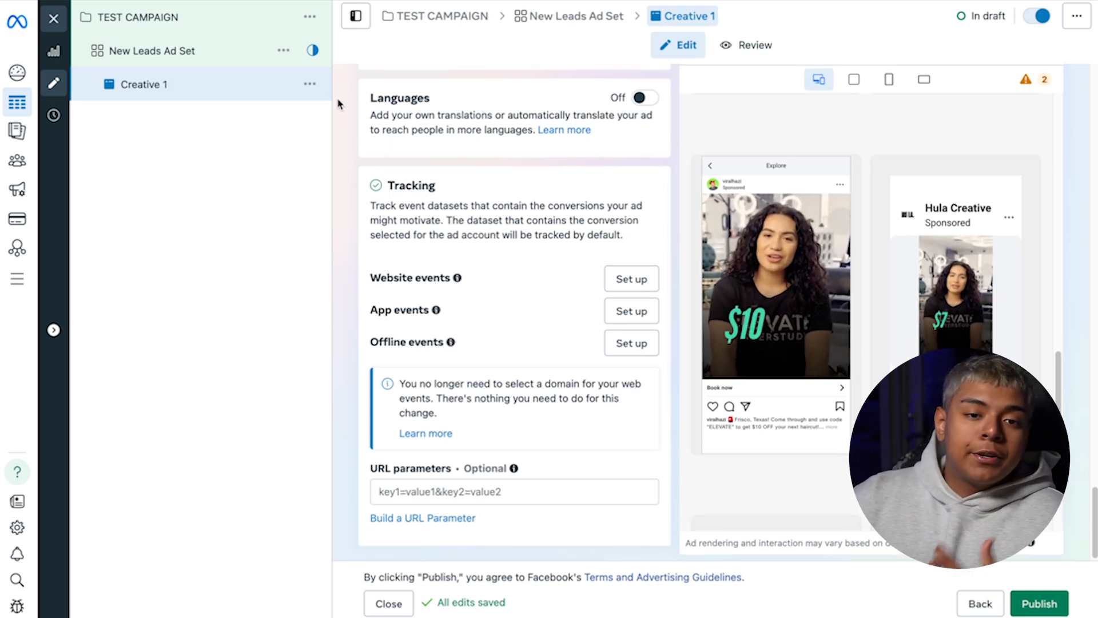
Duplicate Creative 1 once within TEST CAMPAIGN and the existing New Leads Ad Set, keeping existing reactions, comments and shares
left_click(309, 87)
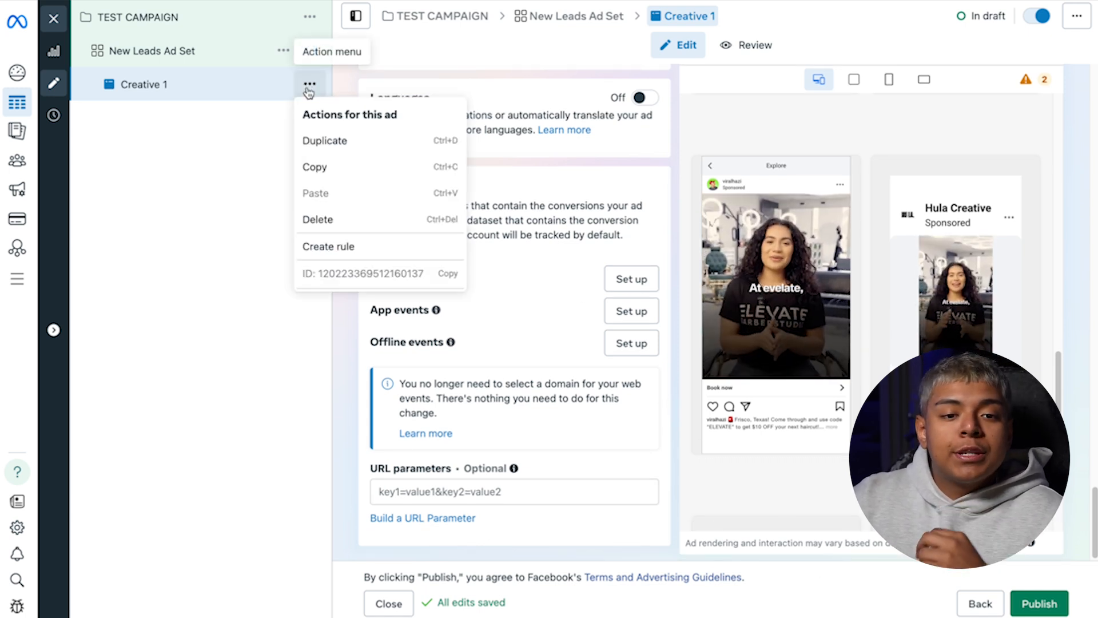
left_click(334, 141)
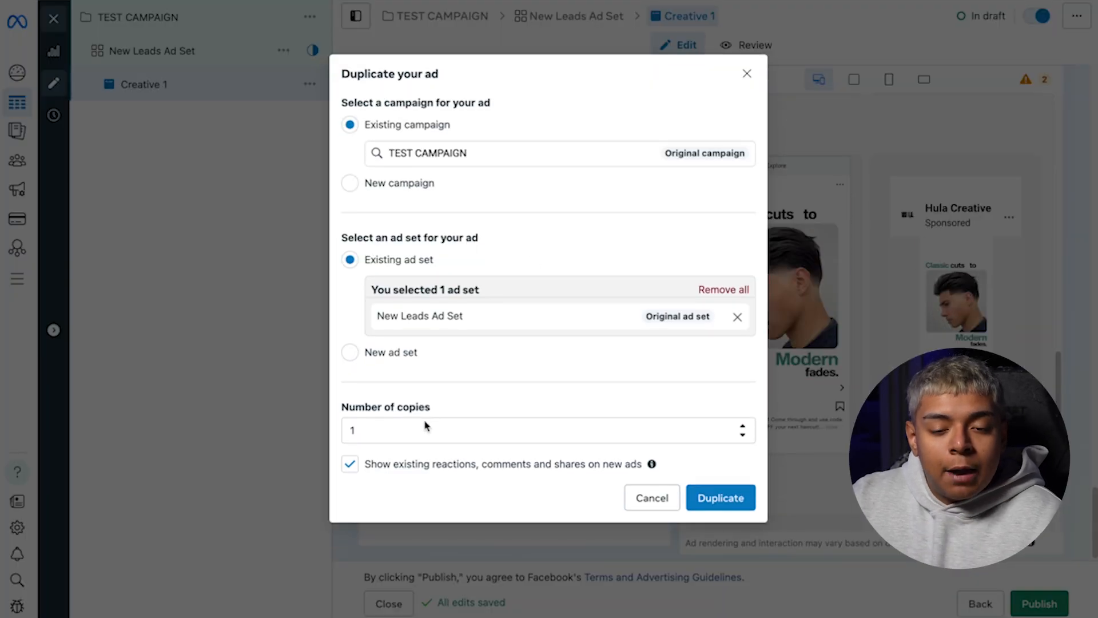
left_click(721, 499)
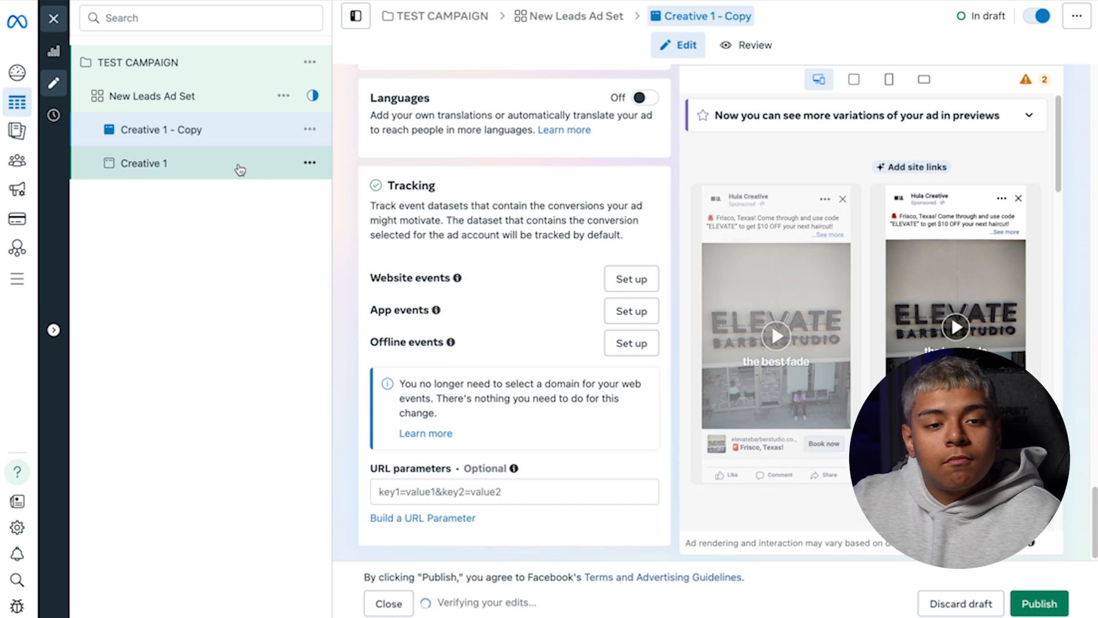
Rename the duplicated ad to "Creative 2"
left_click(239, 169)
left_click(303, 128)
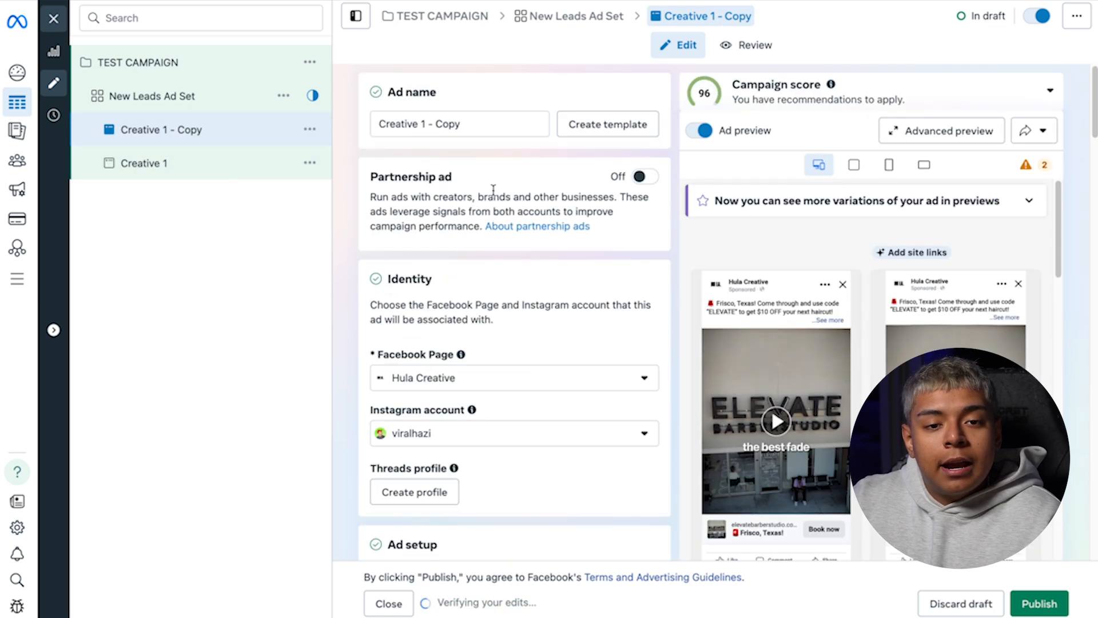
left_click(448, 123)
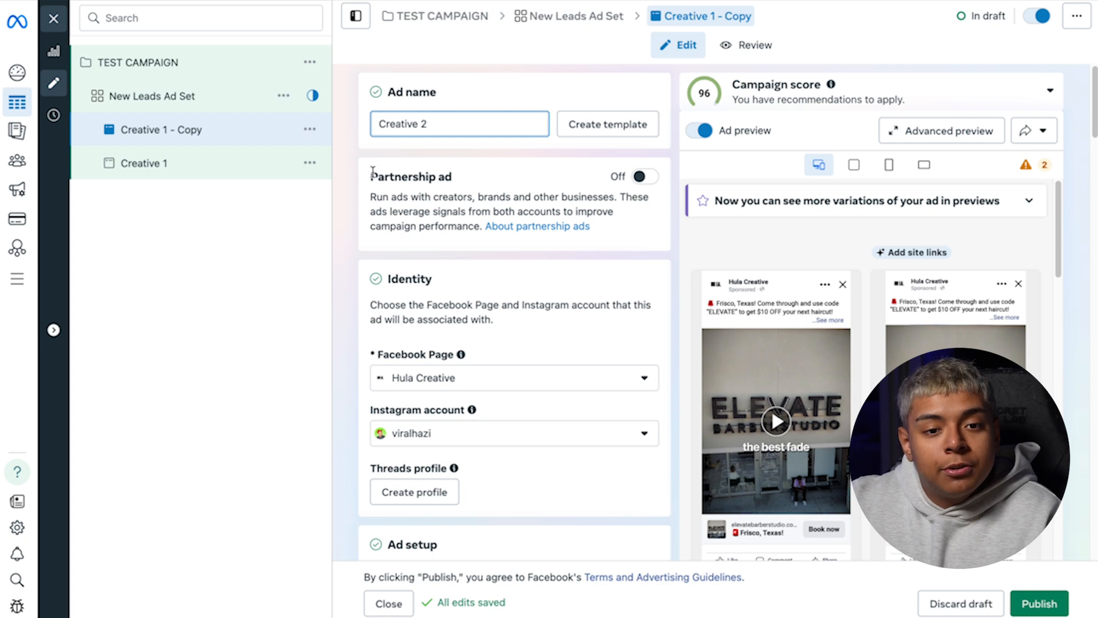
left_click(346, 245)
Check the settings carried over to Creative 2 and remove the existing video from its ad creative
scroll(390, 367, "down", 5)
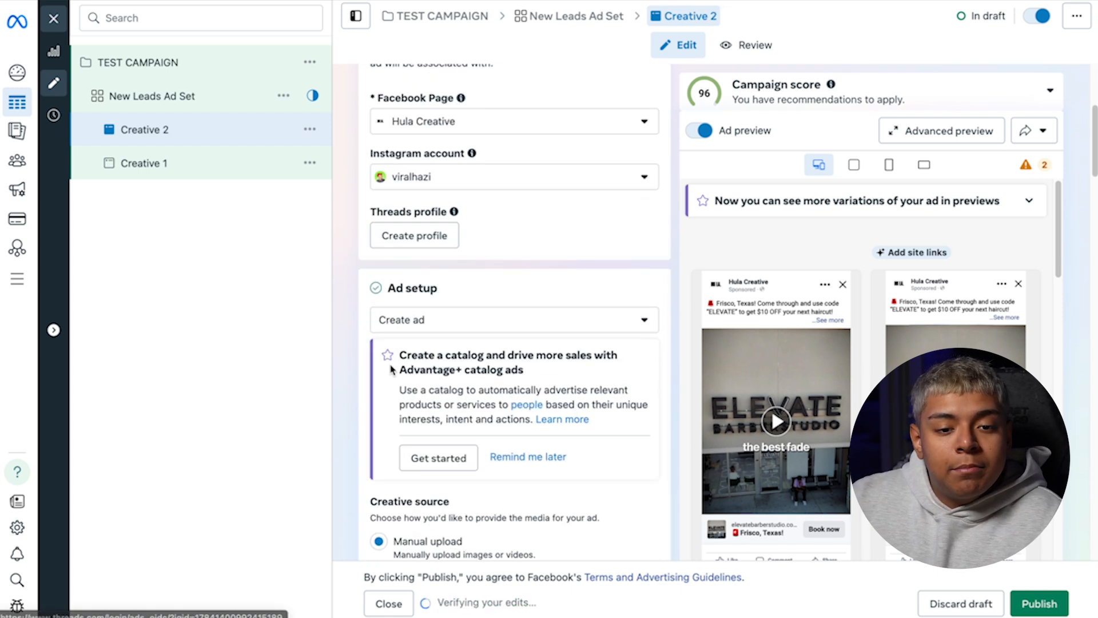
scroll(391, 368, "down", 7)
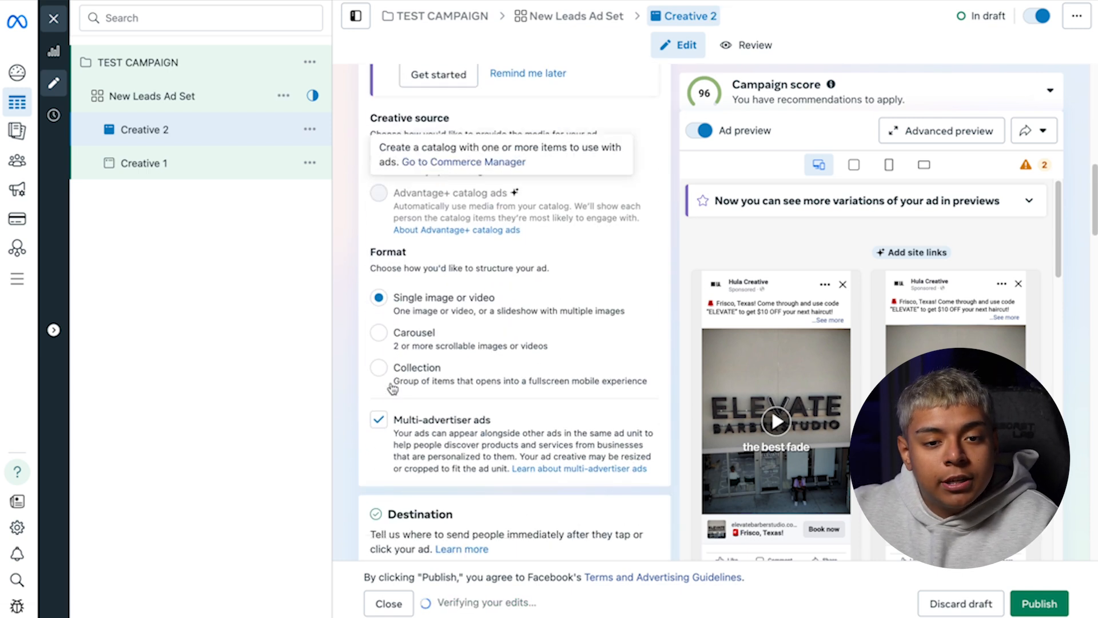
scroll(642, 420, "down", 5)
scroll(555, 418, "down", 7)
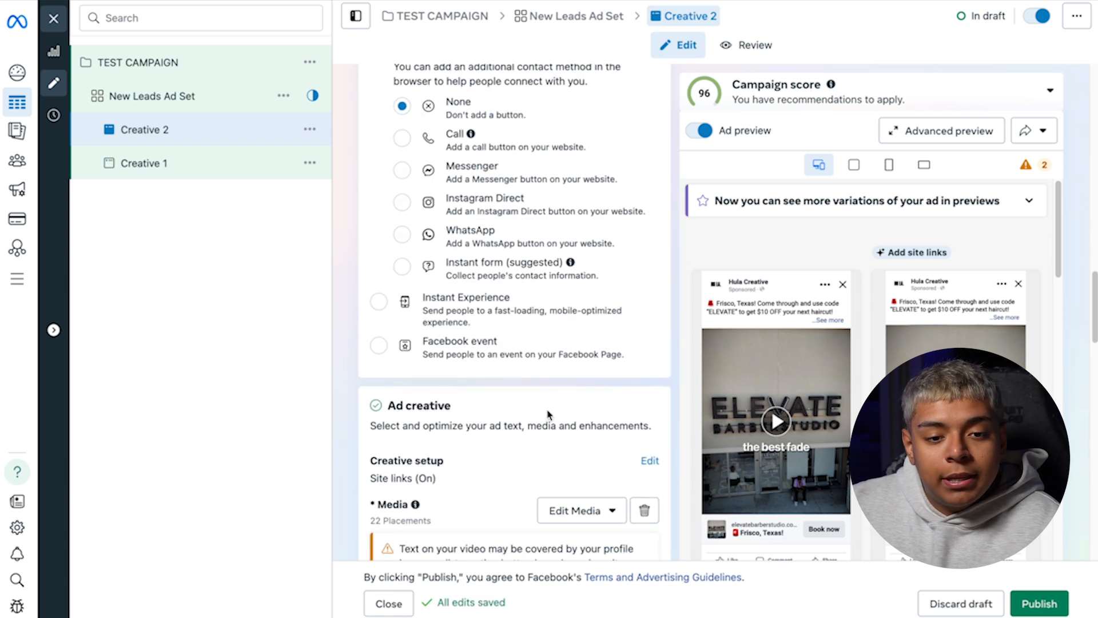
scroll(547, 413, "down", 5)
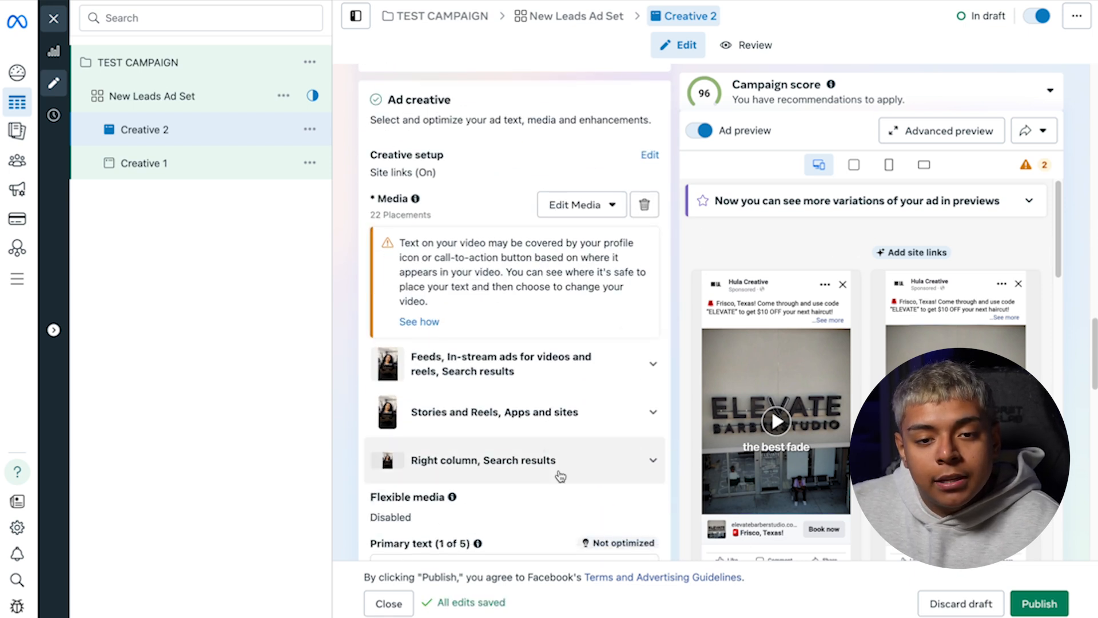
scroll(544, 435, "down", 3)
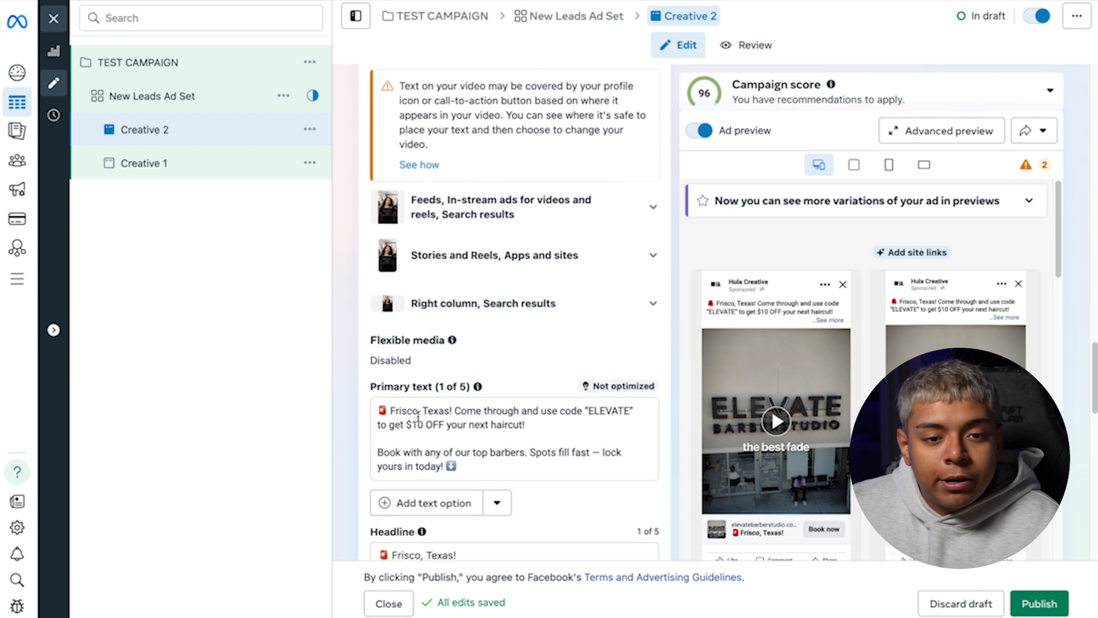
scroll(439, 421, "down", 4)
scroll(403, 436, "up", 5)
scroll(404, 437, "up", 2)
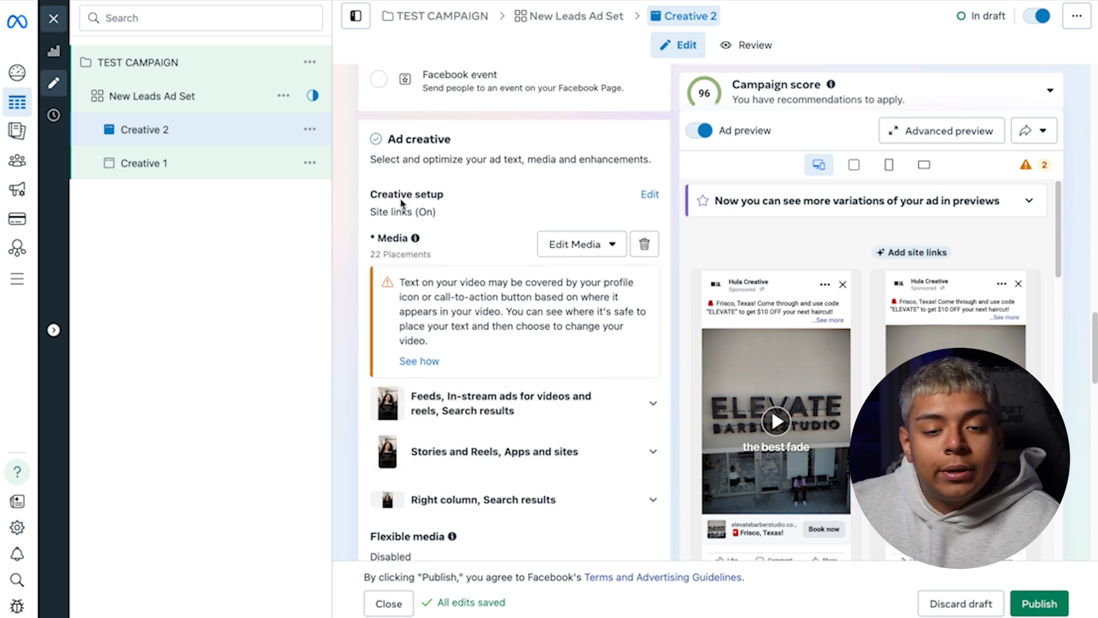
left_click(644, 244)
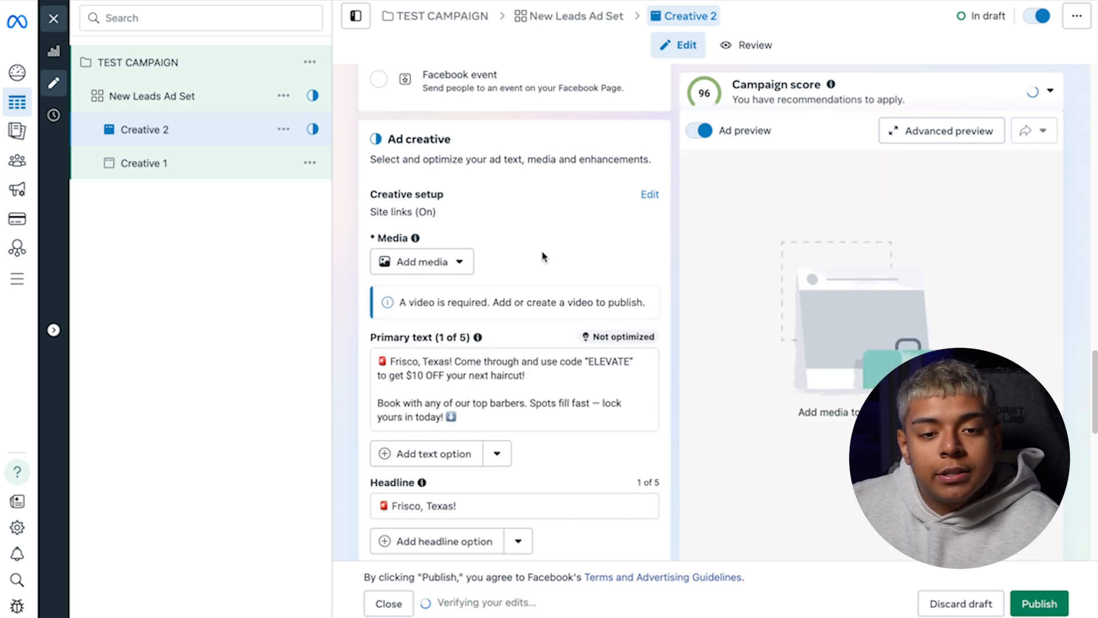
Upload the video "AD 2 (WITHOUT MUSIC).mp4" from Downloads and use it as the media for Creative 2
left_click(436, 269)
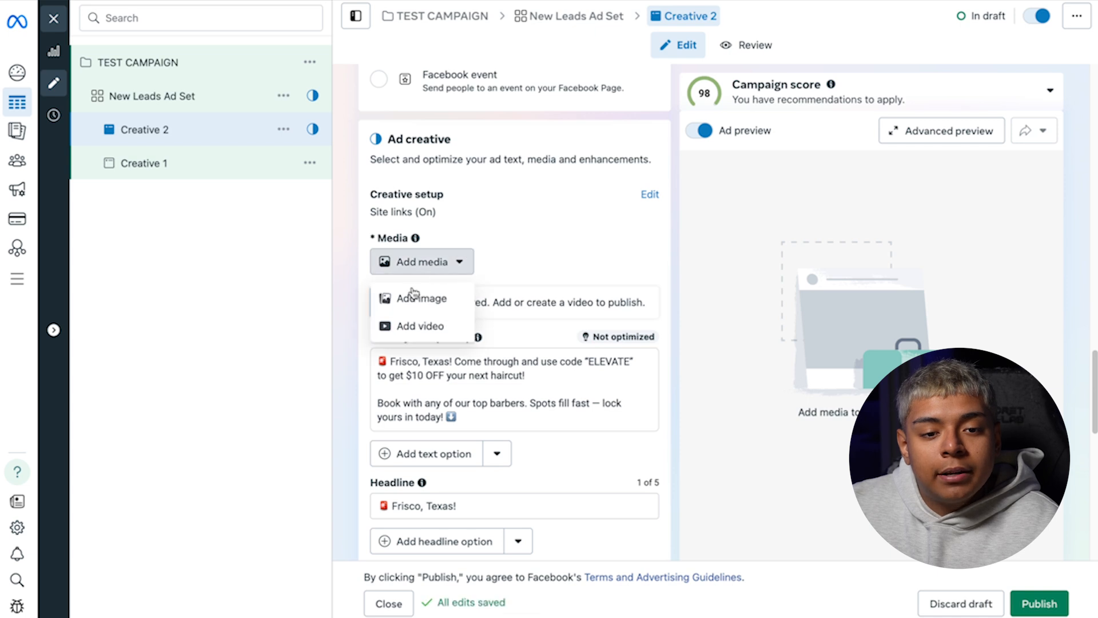
left_click(410, 321)
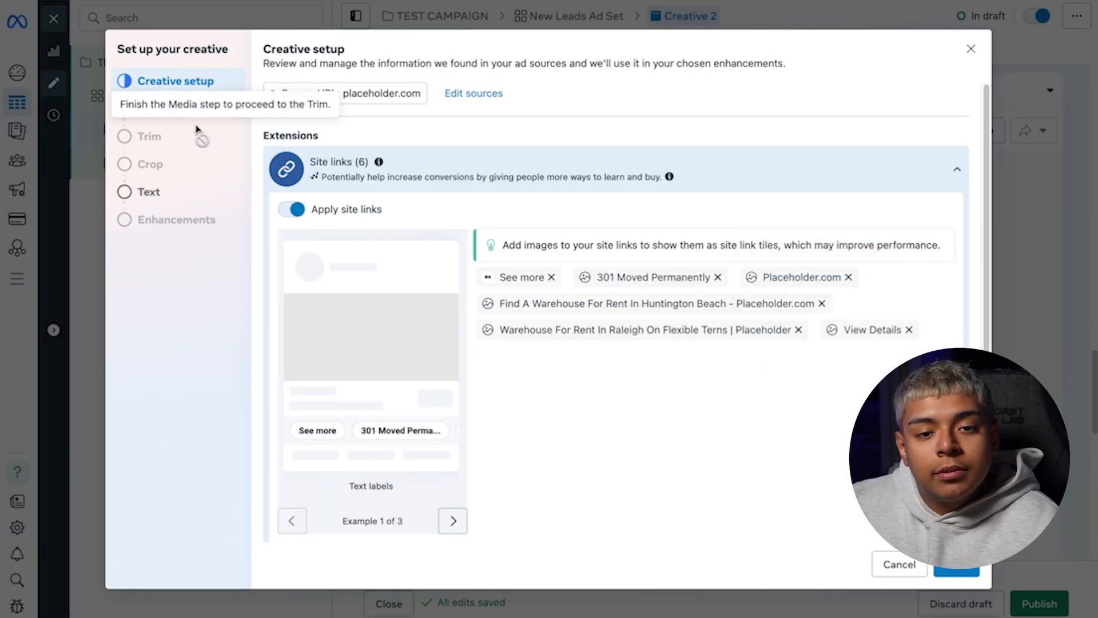
left_click(169, 110)
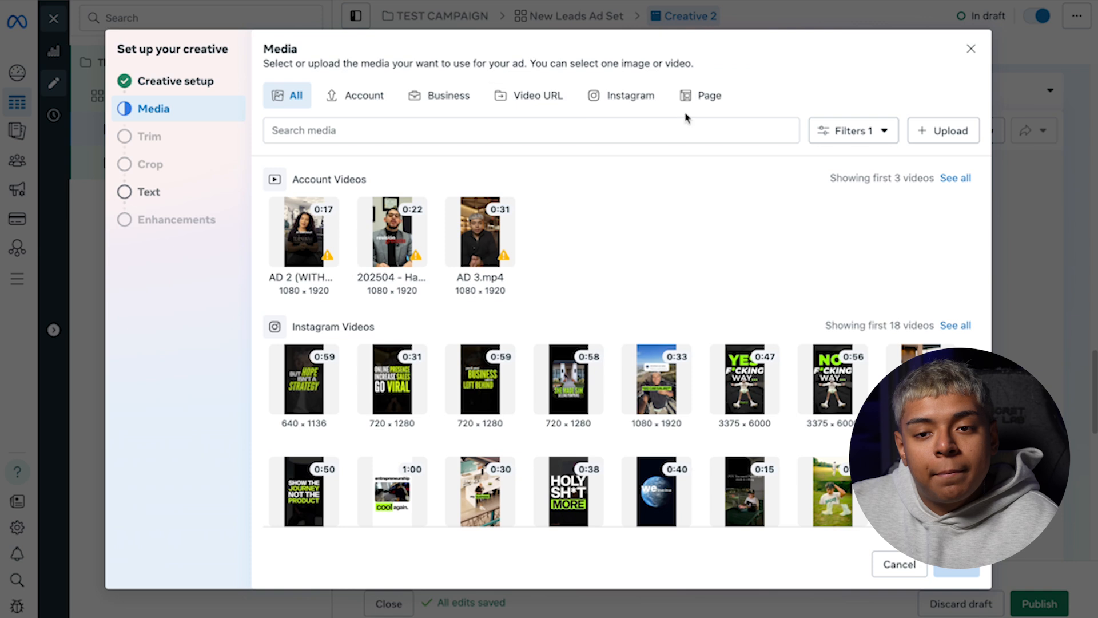
left_click(924, 141)
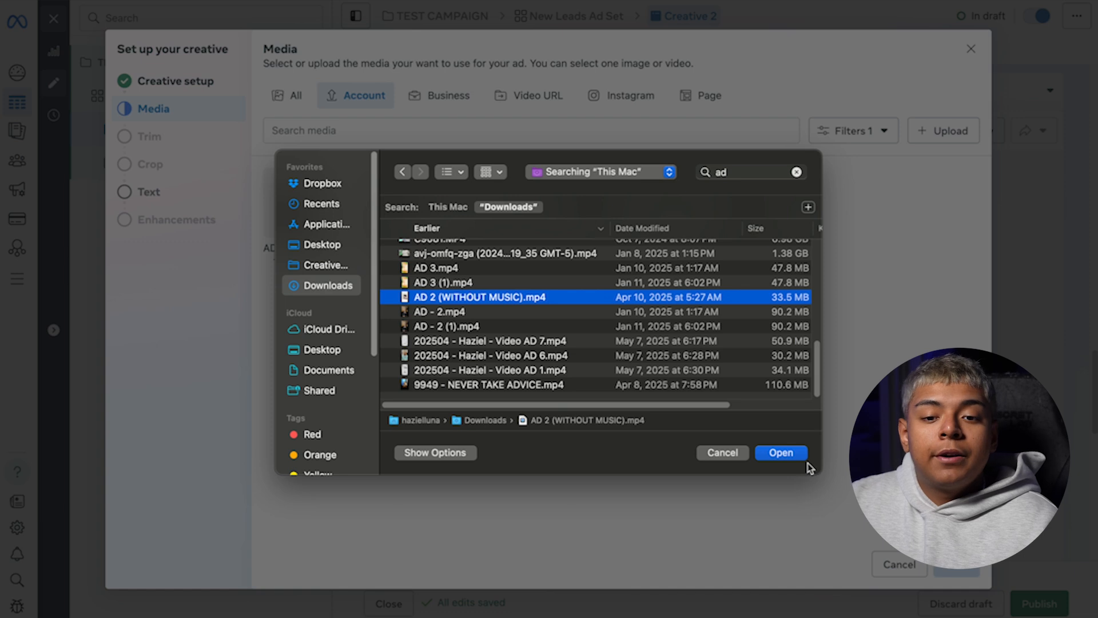
left_click(798, 455)
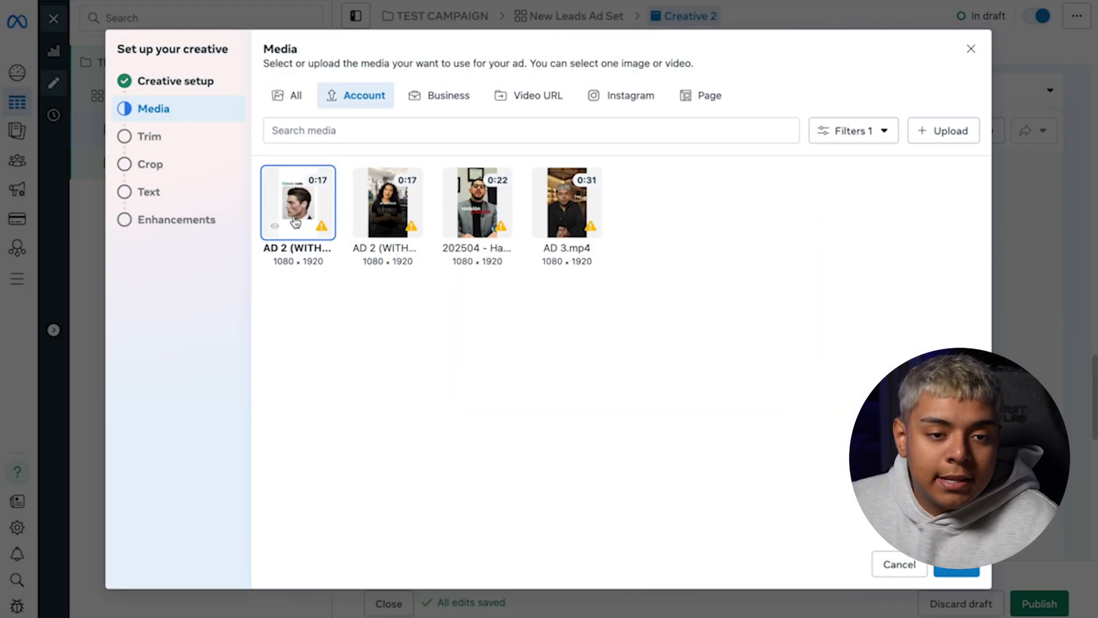
left_click(956, 564)
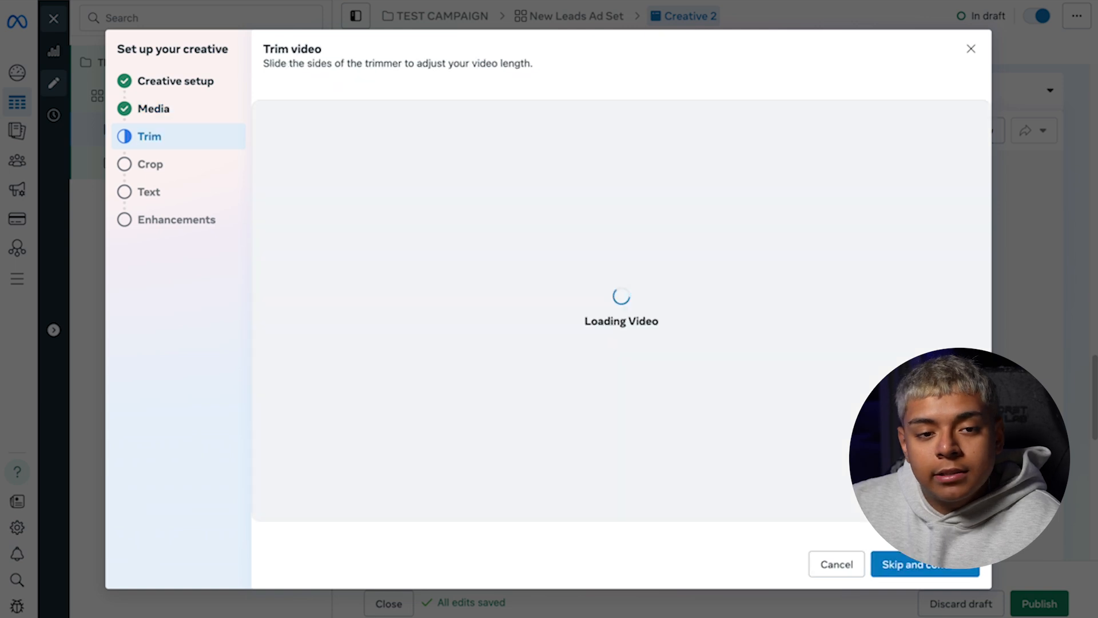
Skip trimming the video, preview its vertical, square and horizontal versions, and keep the original crop for all three
left_click(912, 568)
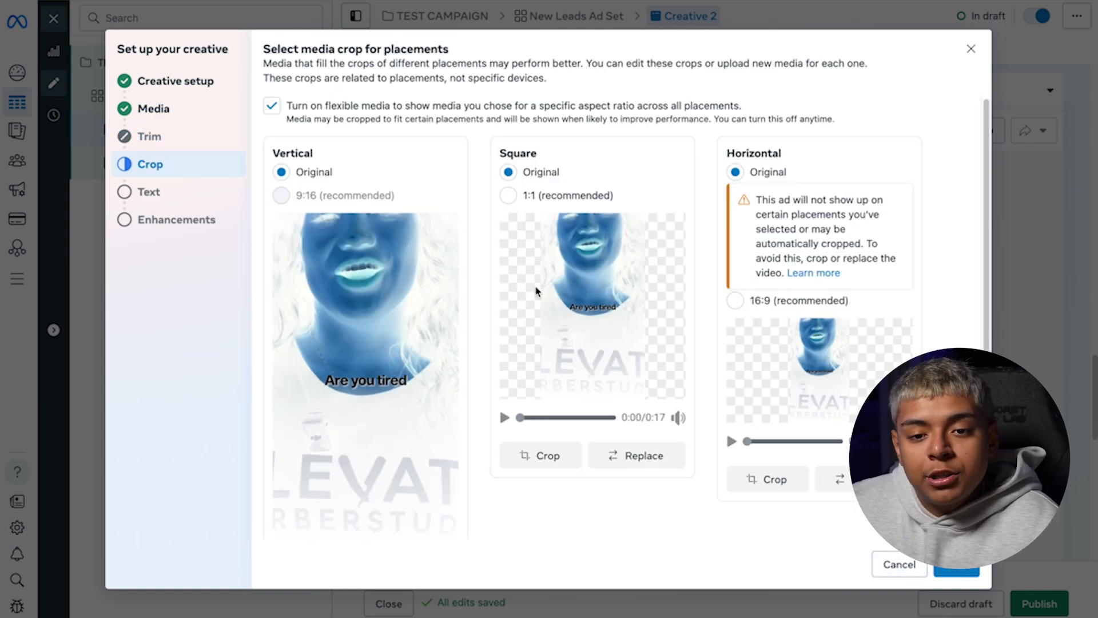
scroll(543, 314, "down", 3)
left_click(557, 335)
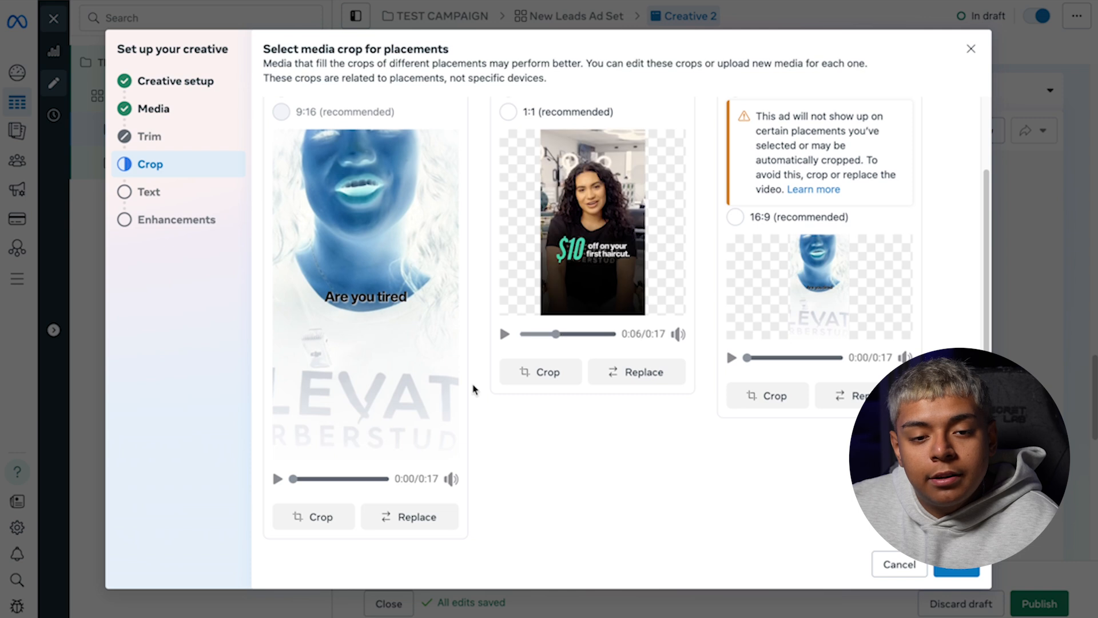
left_click(345, 479)
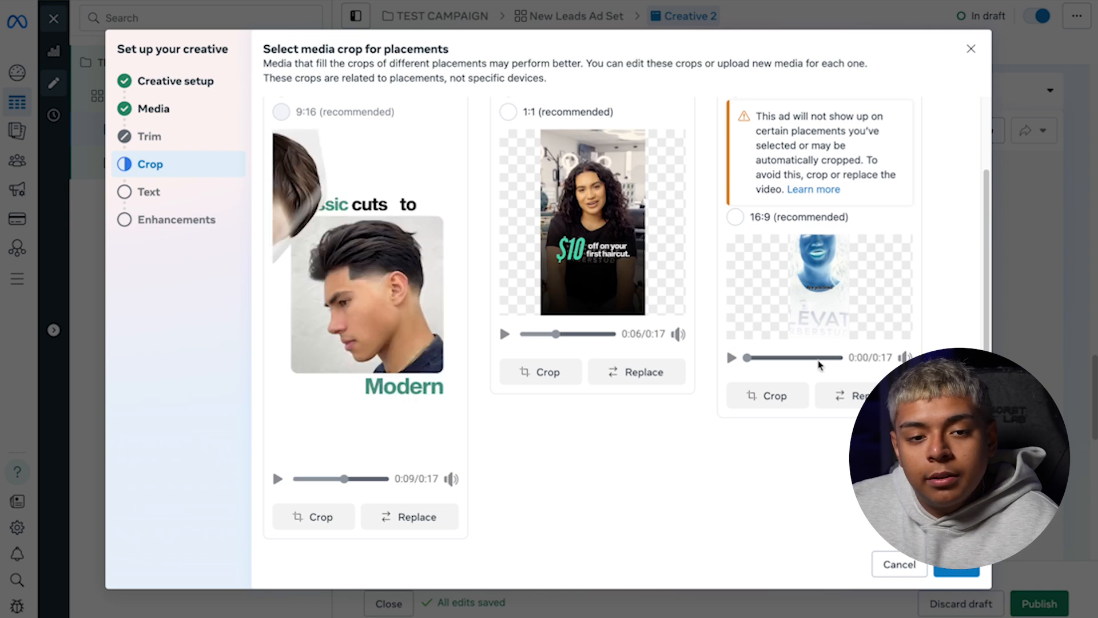
left_click(788, 358)
left_click(361, 479)
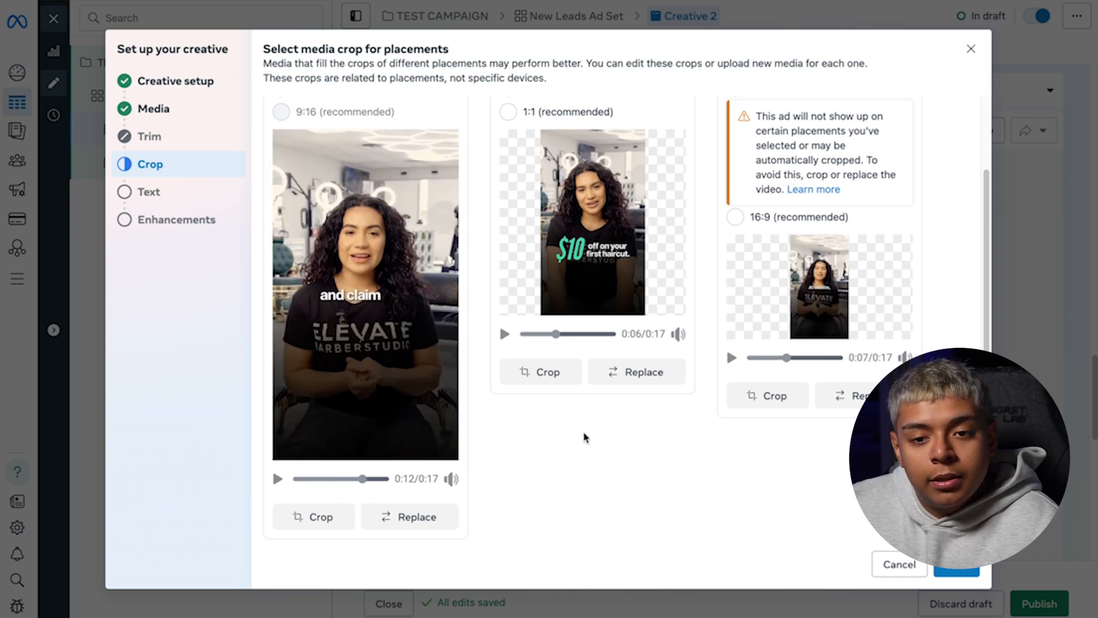
scroll(789, 392, "up", 1)
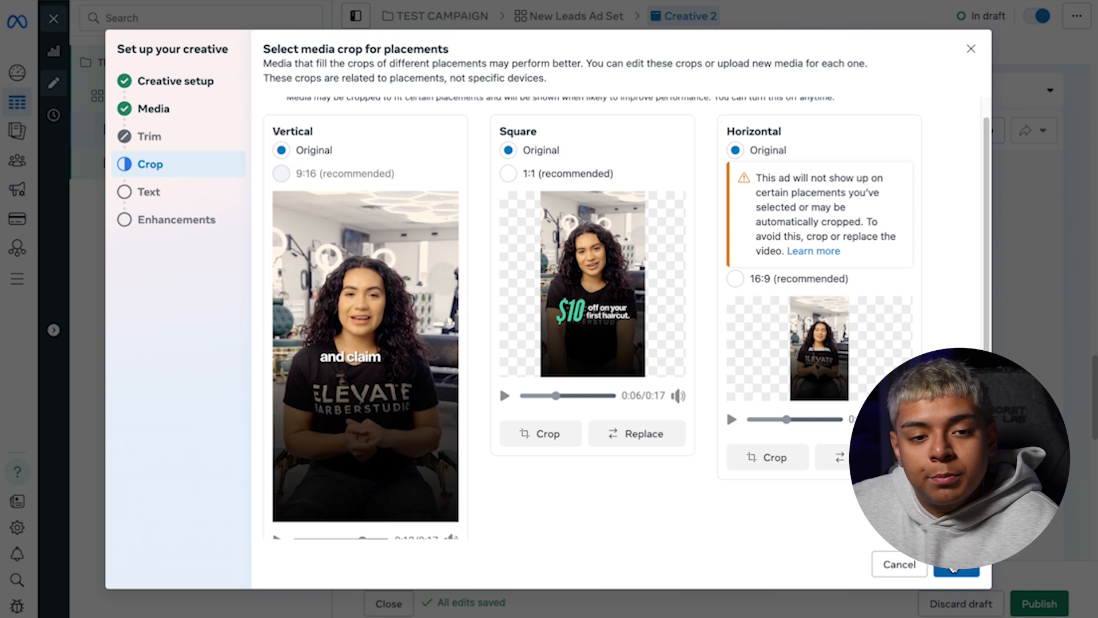
left_click(972, 567)
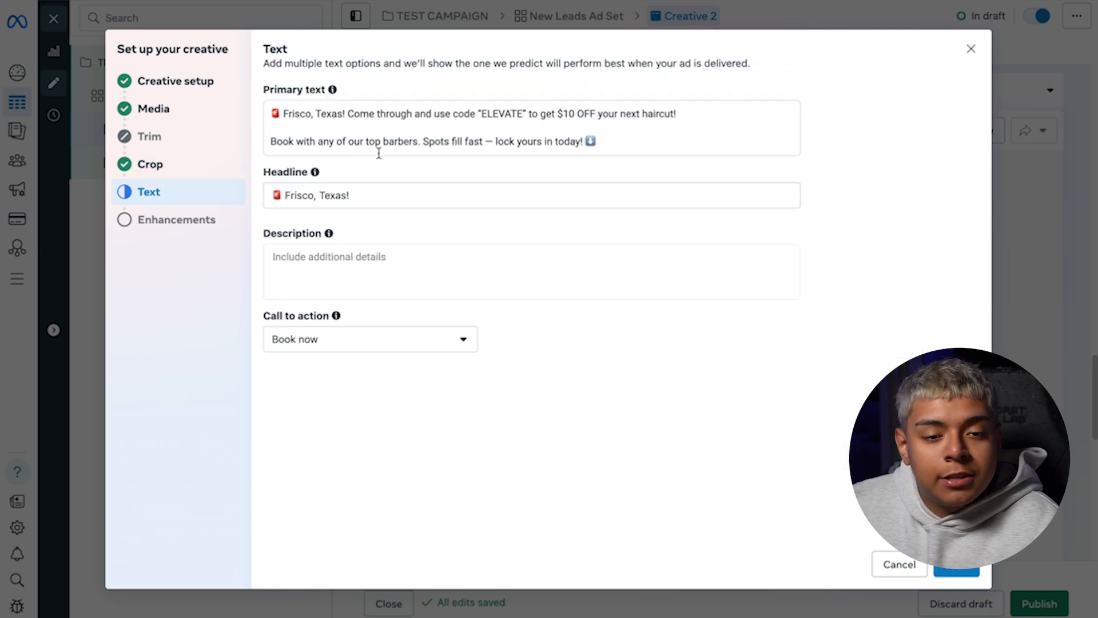
Keep the carried-over primary text, headline and Book now call to action, and turn off Add video effects, Expand video and Visual touch-ups
left_click(363, 198)
left_click(420, 113)
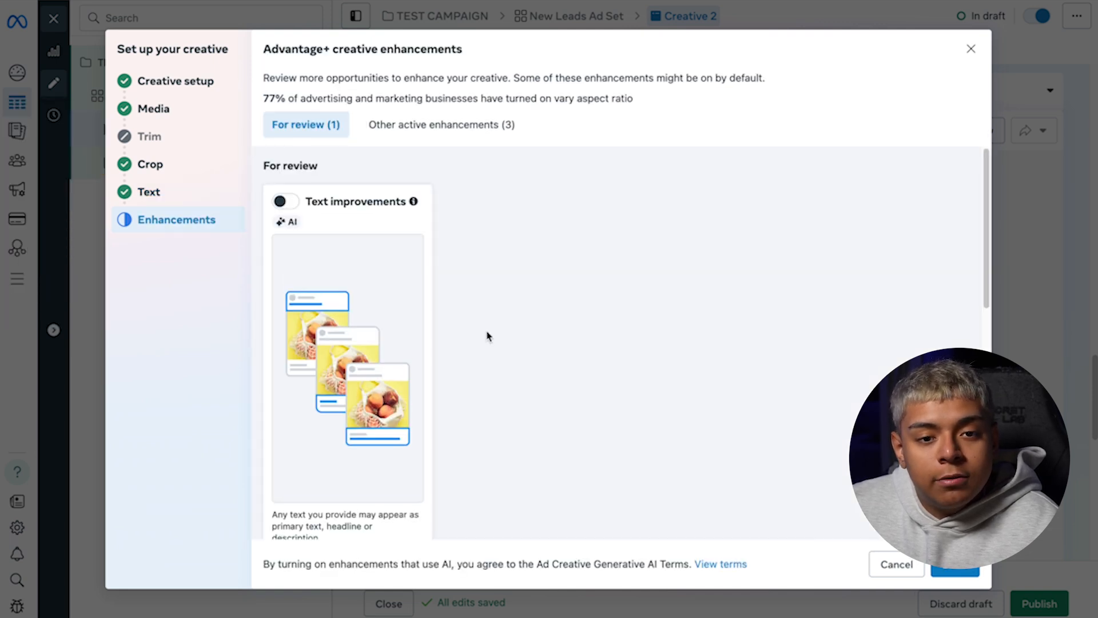
scroll(487, 335, "down", 8)
scroll(483, 365, "up", 3)
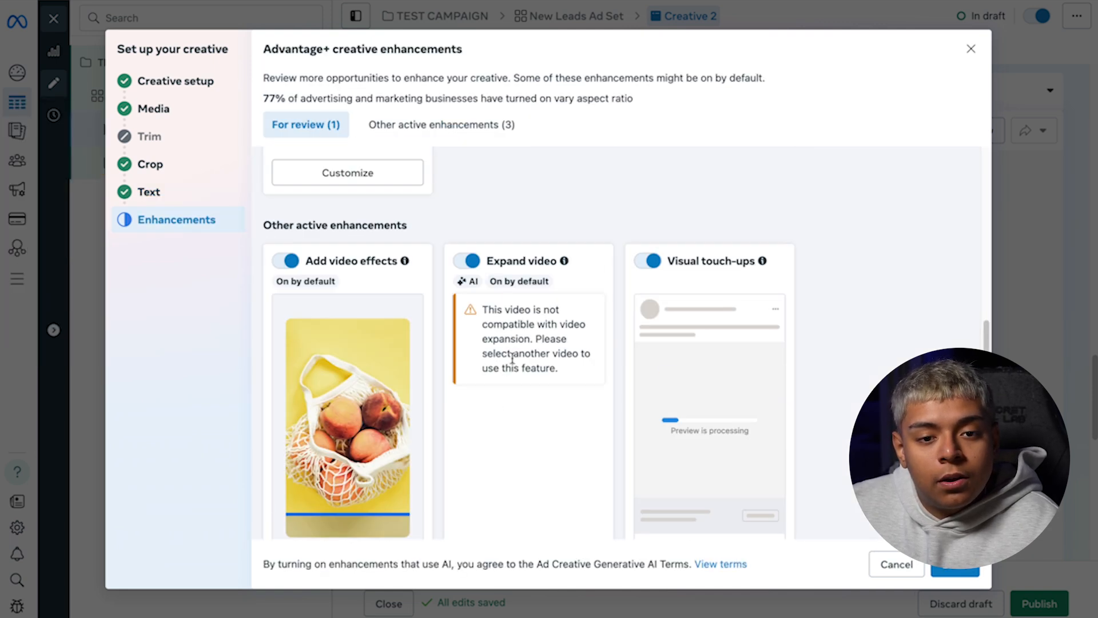
left_click(286, 263)
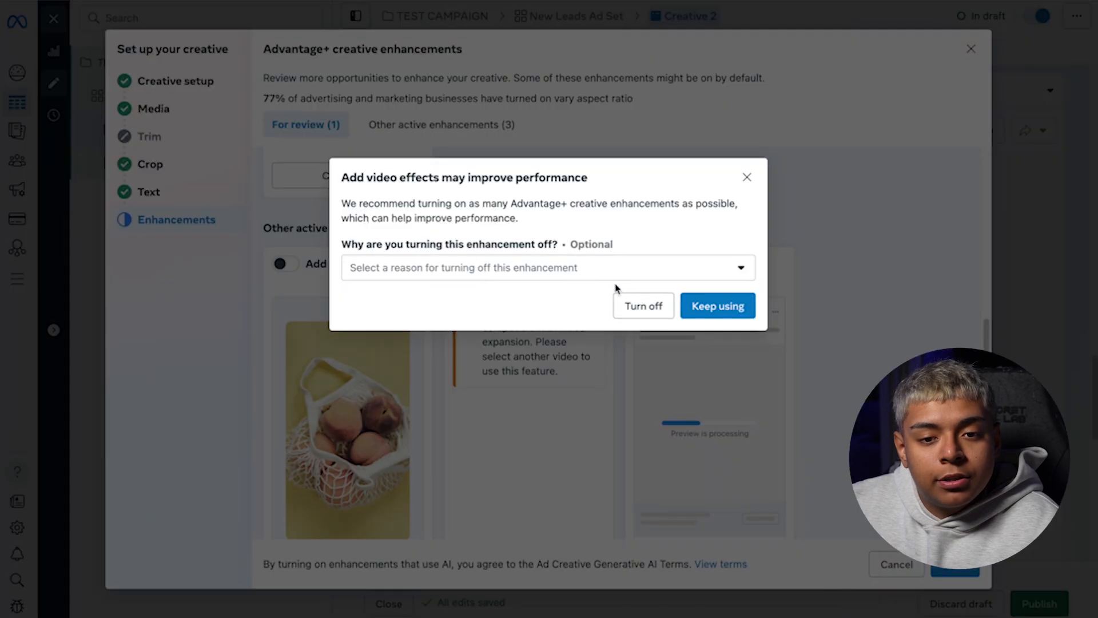
left_click(633, 309)
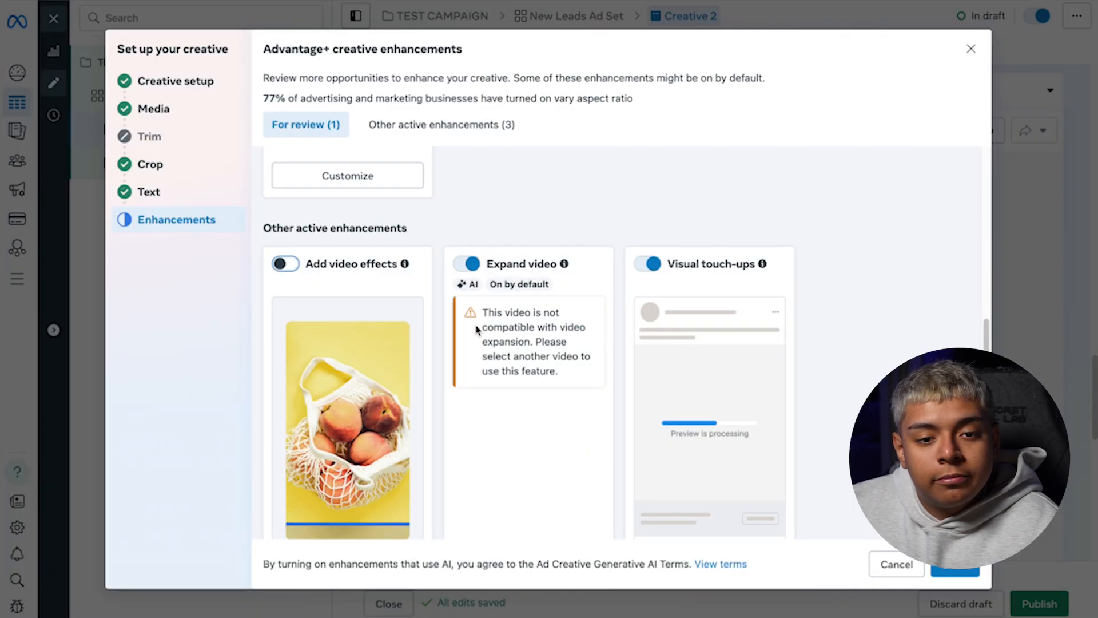
left_click(654, 264)
scroll(444, 306, "up", 7)
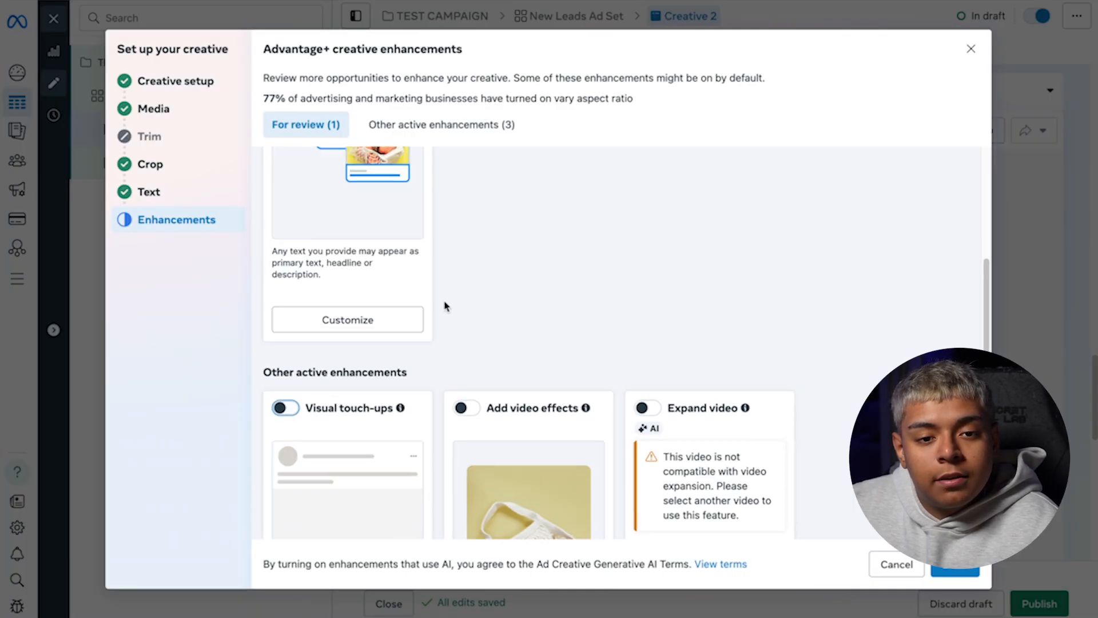
Check the other active enhancements for anything left on and finish the creative setup of Creative 2
left_click(394, 124)
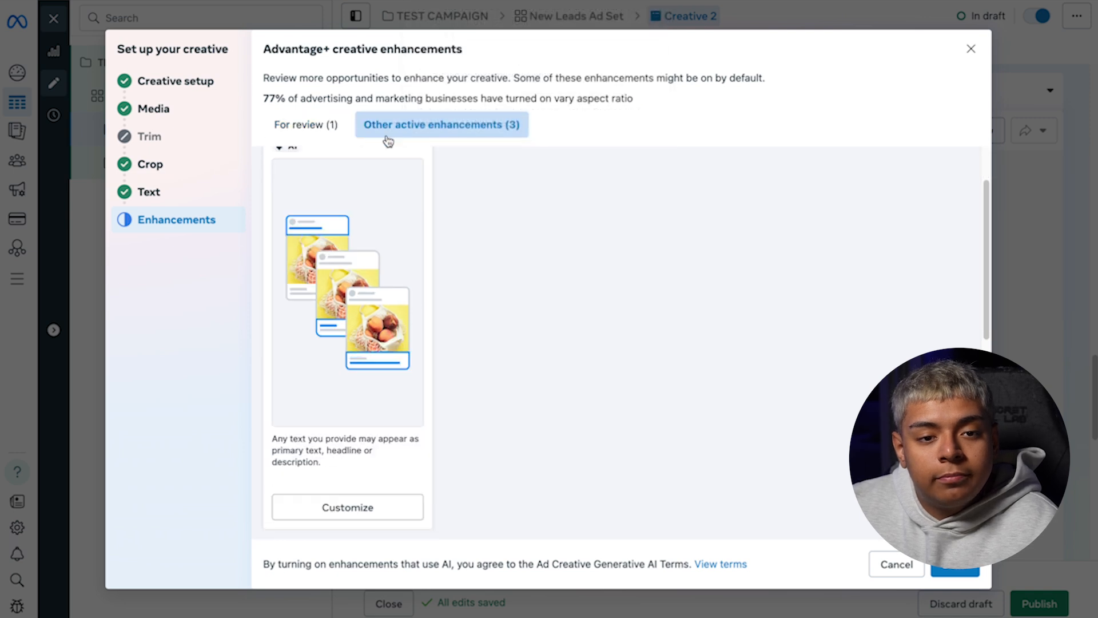
scroll(417, 335, "down", 2)
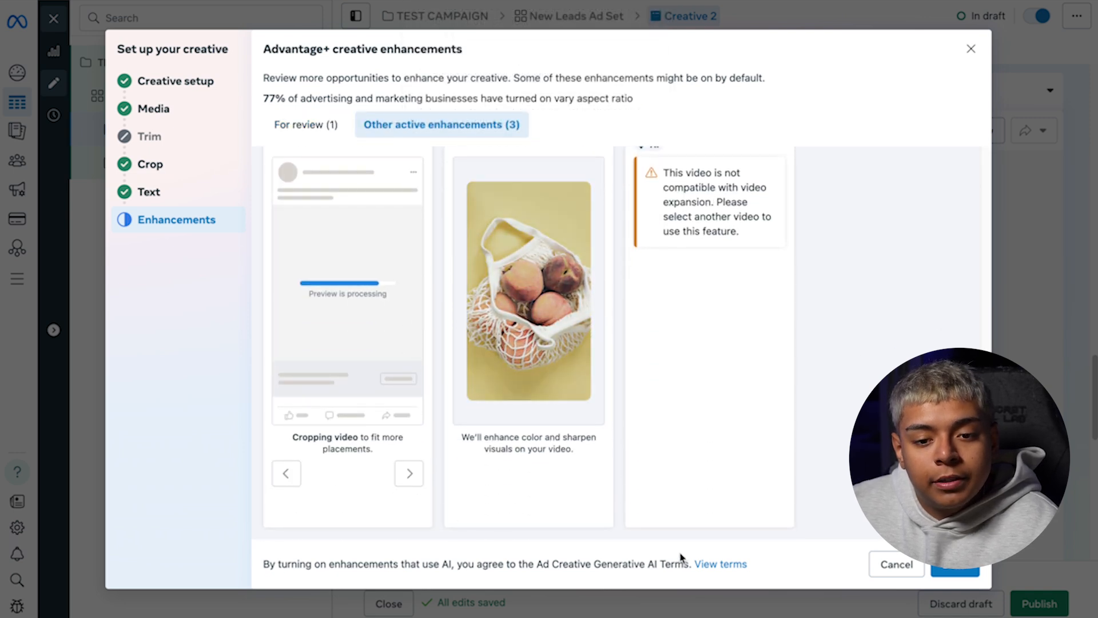
scroll(624, 453, "up", 9)
scroll(515, 356, "down", 9)
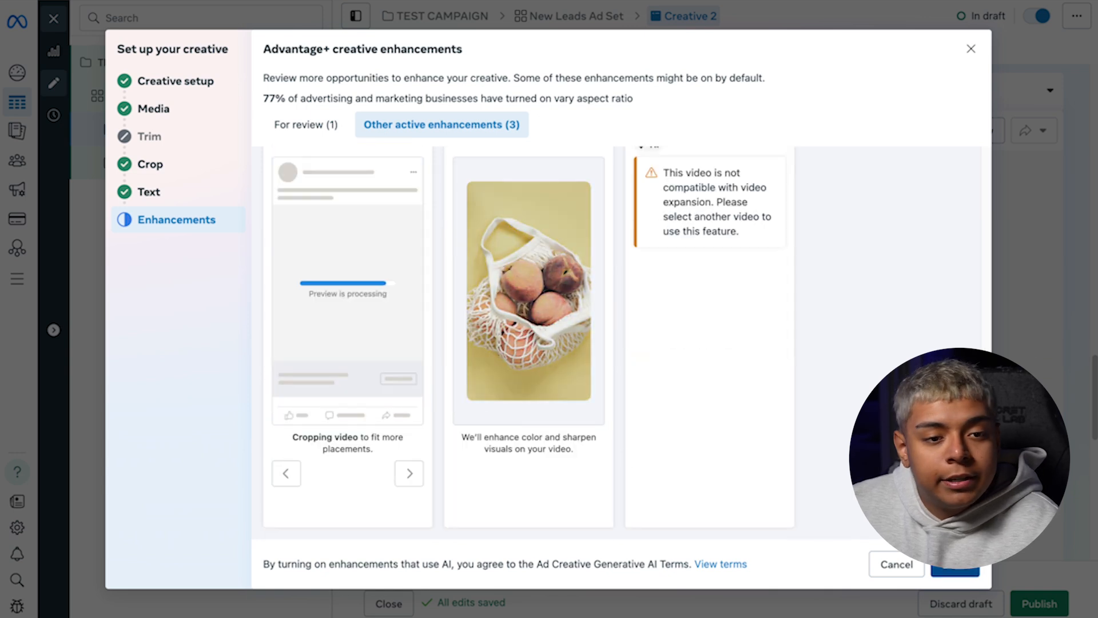
left_click(954, 568)
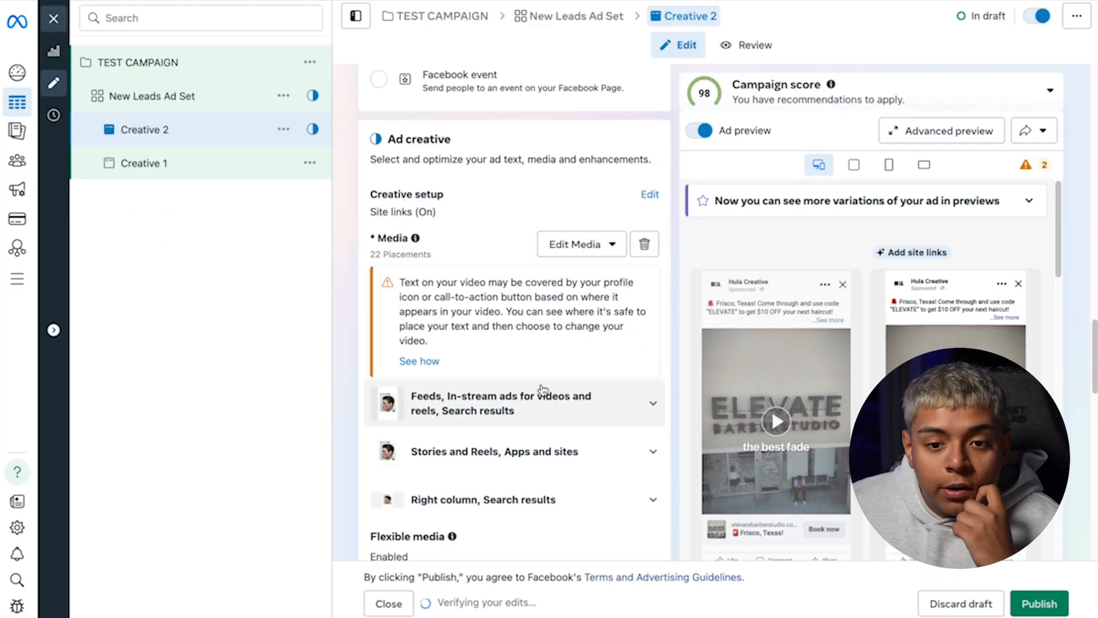
Review Creative 2's media, text, call to action, enhancements, languages and tracking settings
scroll(871, 341, "down", 5)
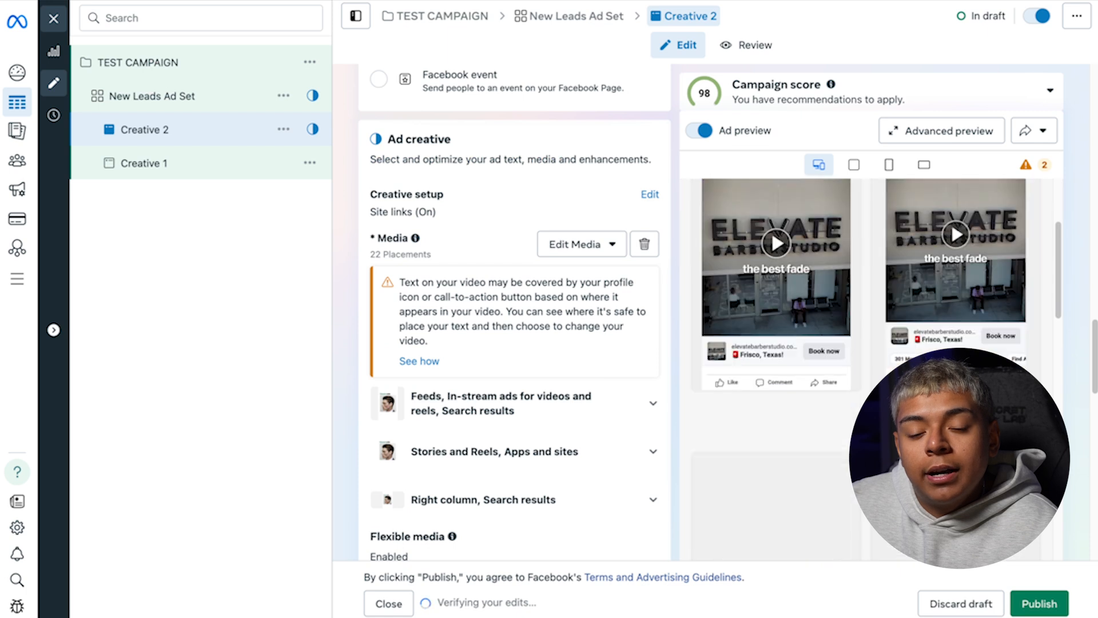
scroll(544, 412, "down", 10)
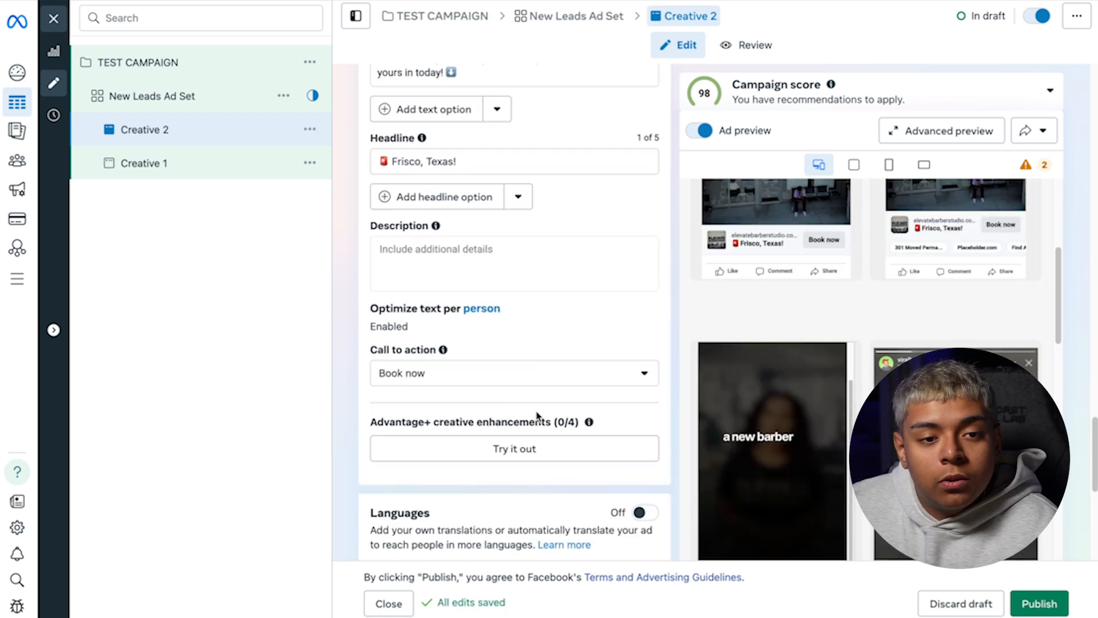
scroll(473, 384, "down", 7)
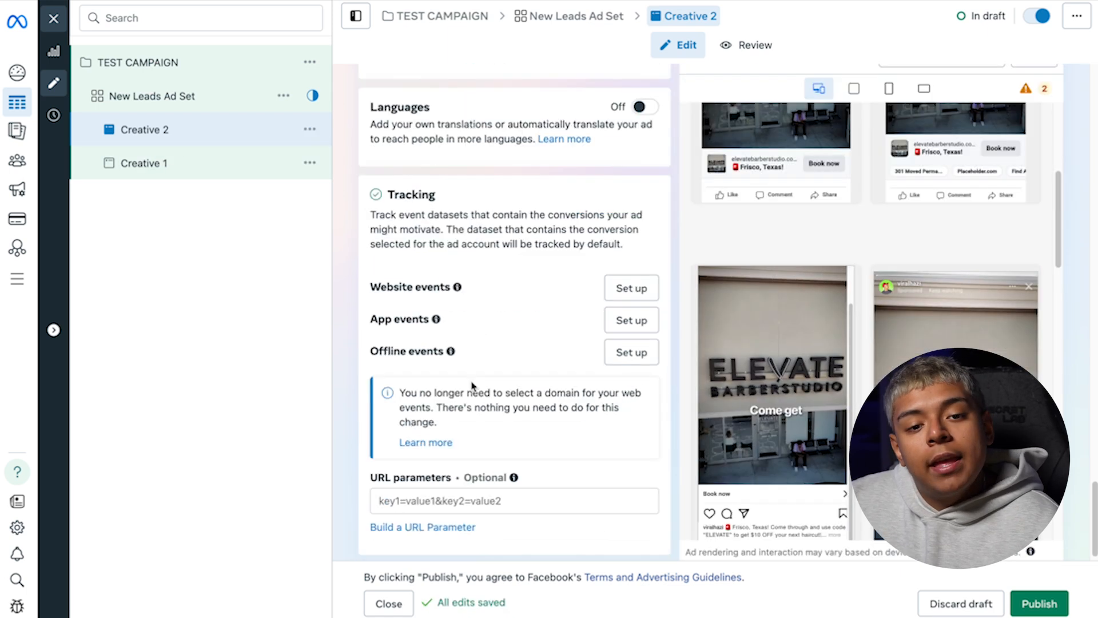